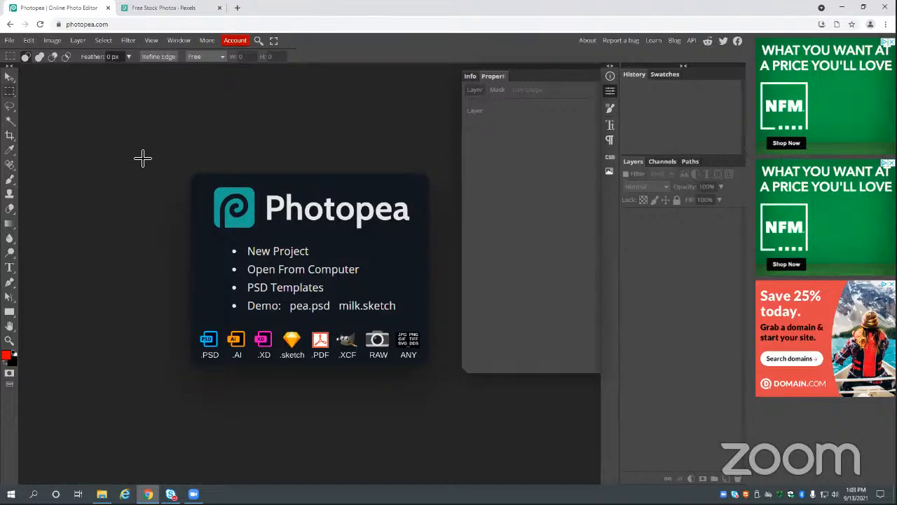
- Switch to the Pexels site and browse the free stock photos on its home page
{"action": "left_click", "coordinate": [190, 11]}
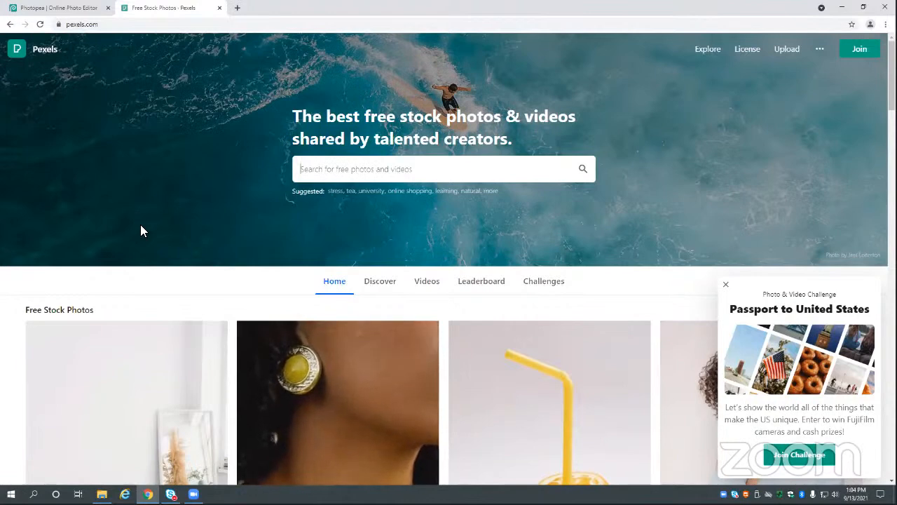
{"action": "scroll", "coordinate": [144, 228], "scroll_direction": "down", "scroll_amount": 2}
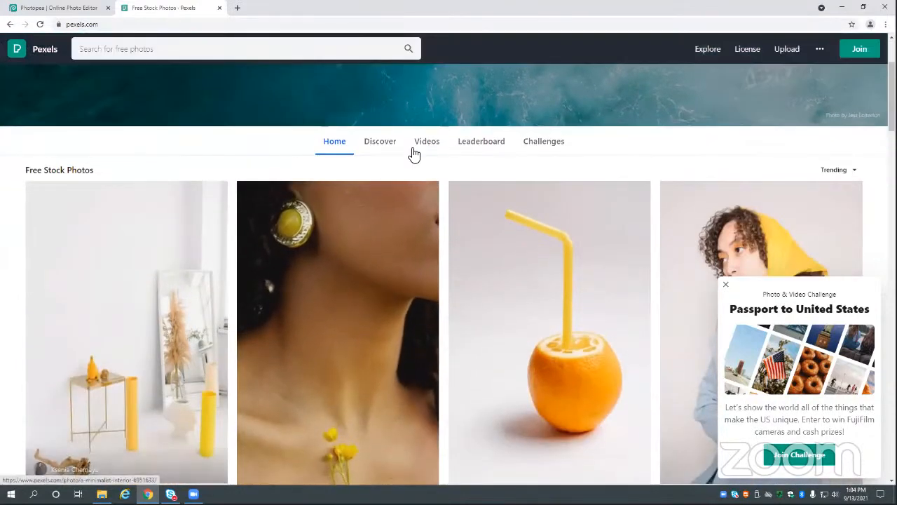
{"action": "scroll", "coordinate": [146, 174], "scroll_direction": "down", "scroll_amount": 6}
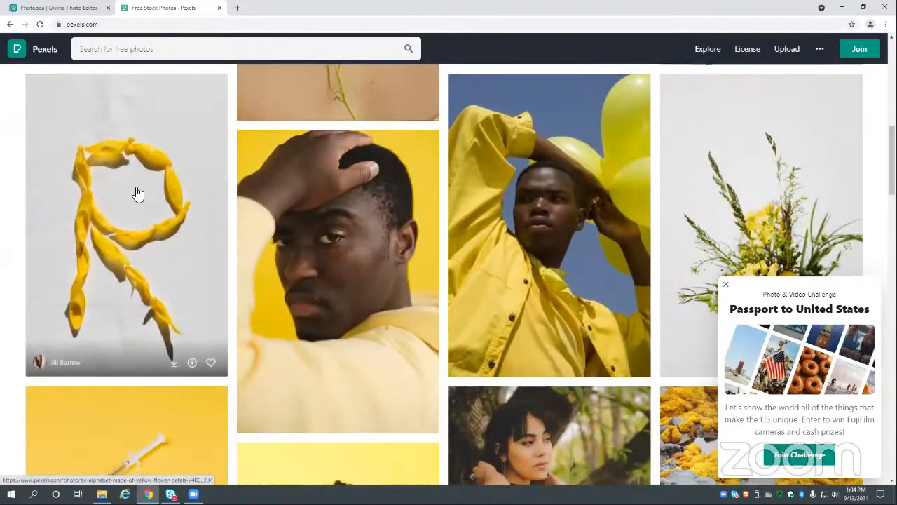
{"action": "scroll", "coordinate": [138, 194], "scroll_direction": "down", "scroll_amount": 7}
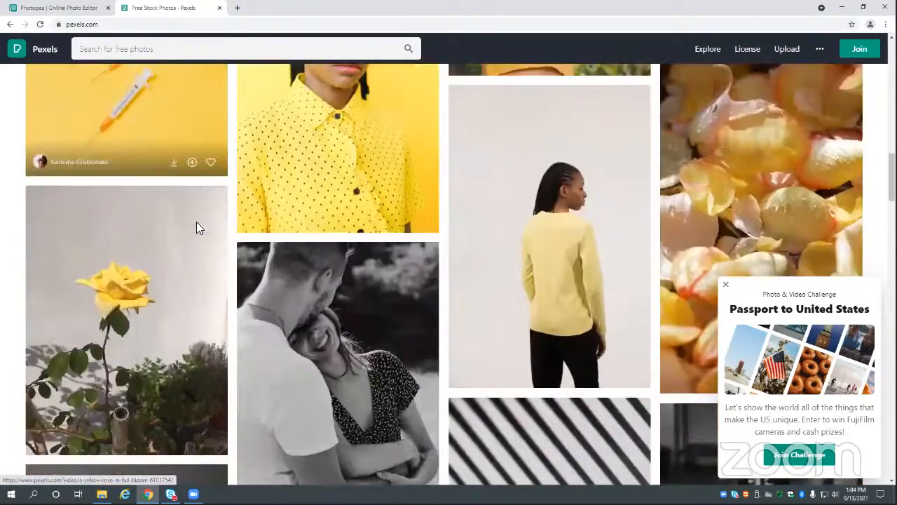
{"action": "scroll", "coordinate": [197, 222], "scroll_direction": "down", "scroll_amount": 4}
{"action": "scroll", "coordinate": [196, 221], "scroll_direction": "up", "scroll_amount": 3}
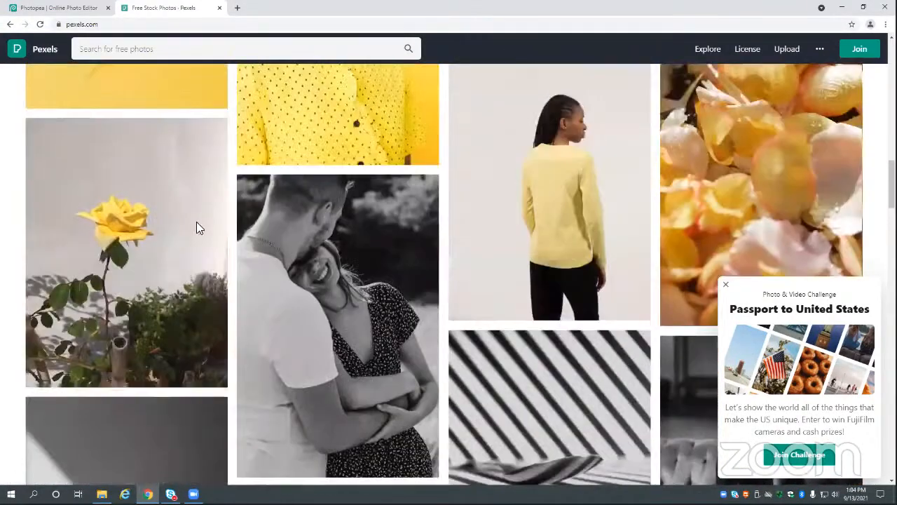
{"action": "scroll", "coordinate": [197, 224], "scroll_direction": "up", "scroll_amount": 15}
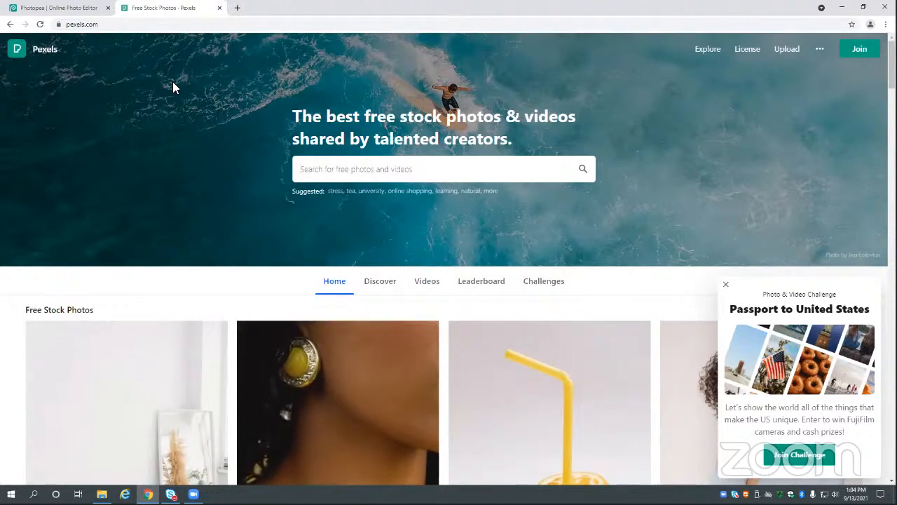
- Switch back to Photopea and open Lighthouse.jpg from the Photopea Example Photos folder
{"action": "left_click", "coordinate": [71, 7]}
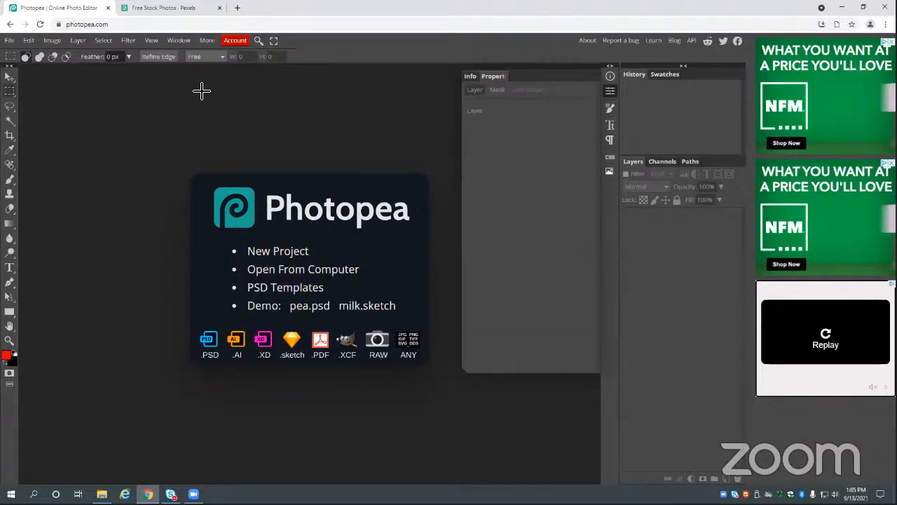
{"action": "left_click", "coordinate": [11, 41]}
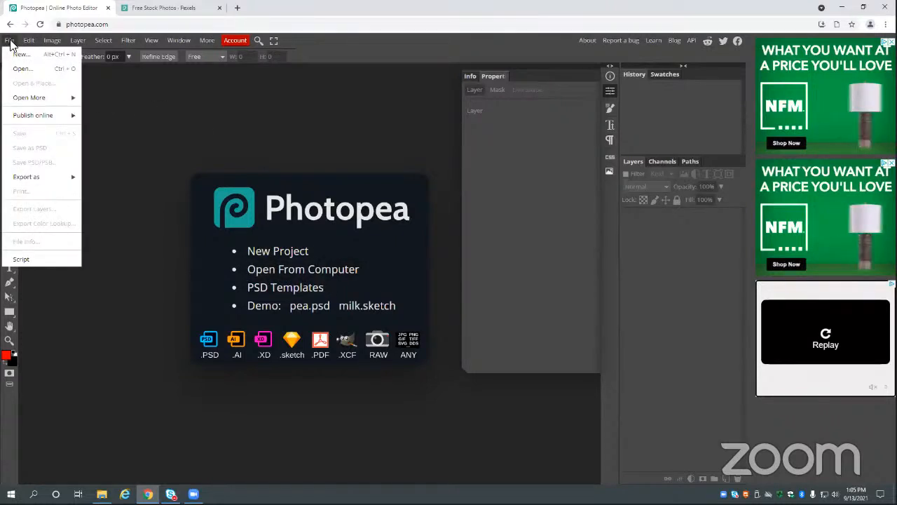
{"action": "left_click", "coordinate": [280, 127]}
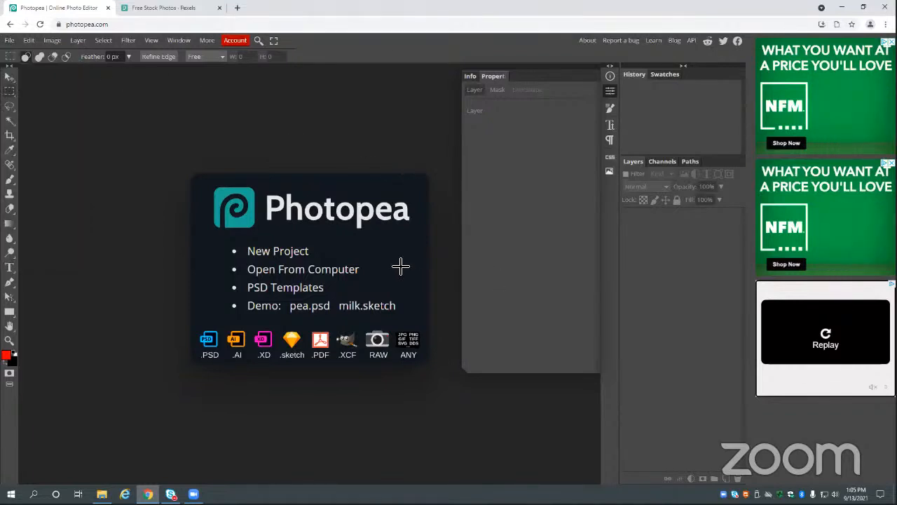
{"action": "left_click", "coordinate": [339, 271]}
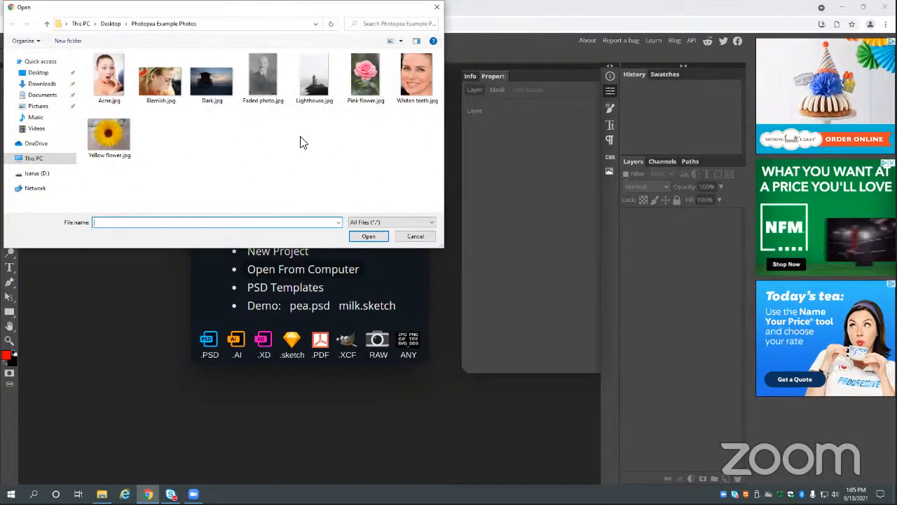
{"action": "left_click", "coordinate": [321, 83]}
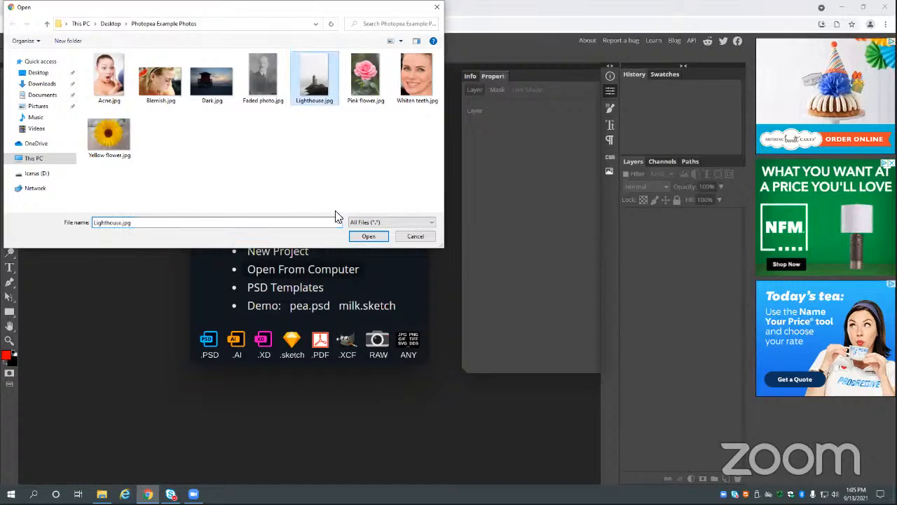
{"action": "left_click", "coordinate": [372, 237]}
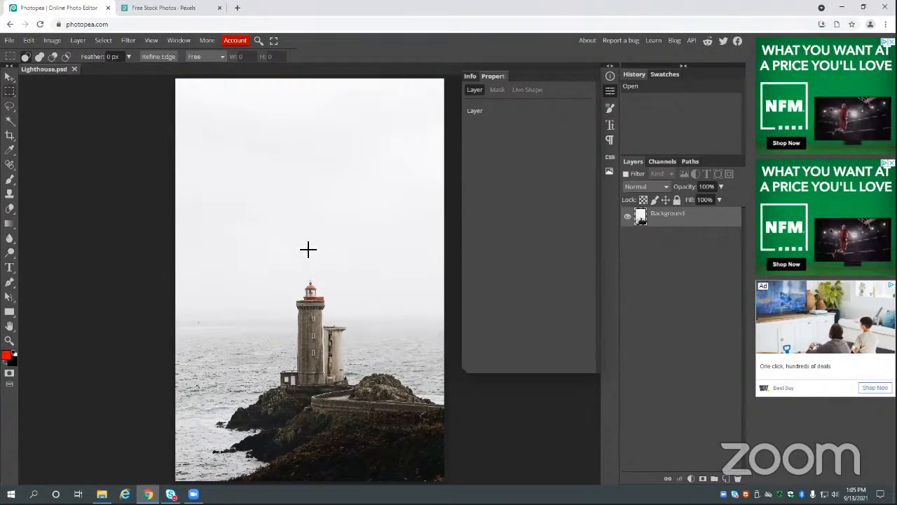
{"action": "left_click", "coordinate": [10, 40]}
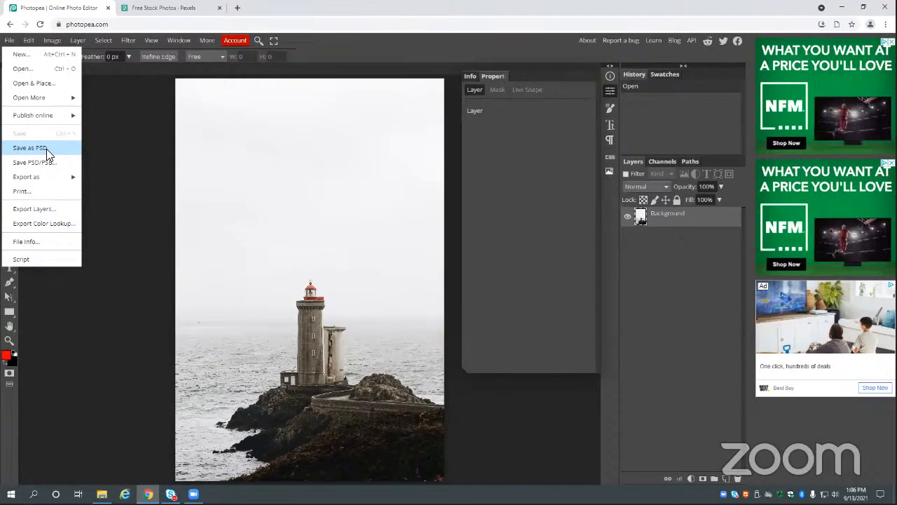
{"action": "left_click", "coordinate": [10, 42]}
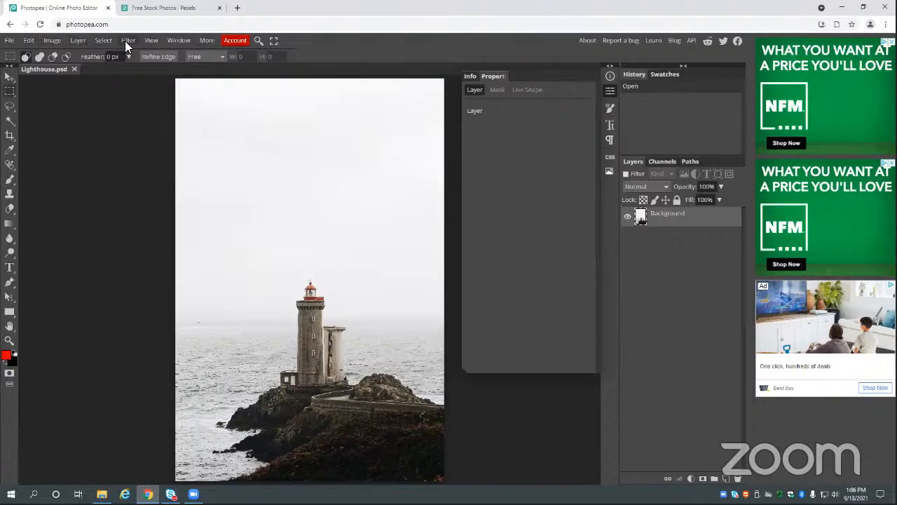
{"action": "left_click", "coordinate": [30, 40]}
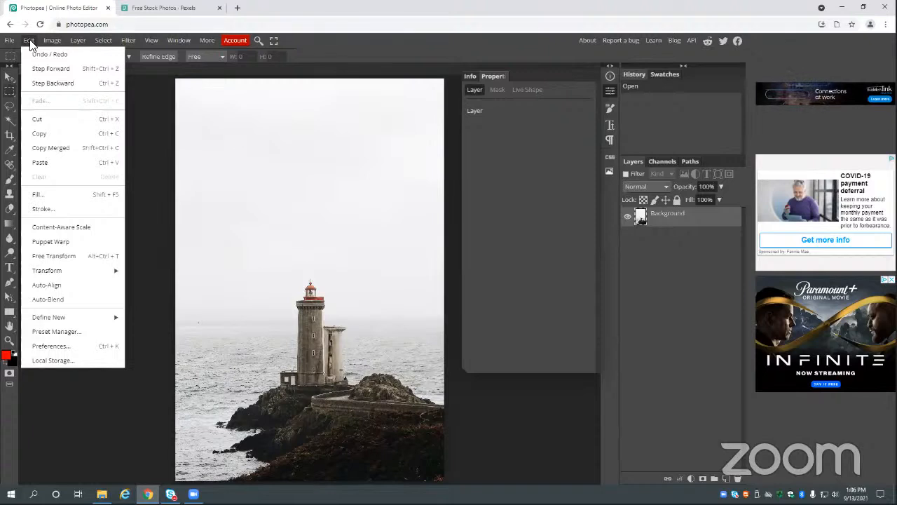
{"action": "mouse_move", "coordinate": [47, 45]}
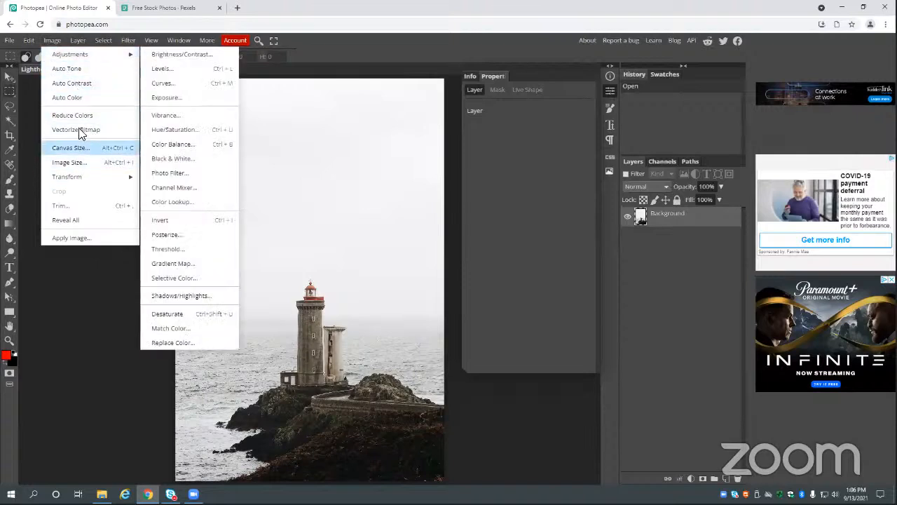
{"action": "left_click", "coordinate": [54, 42]}
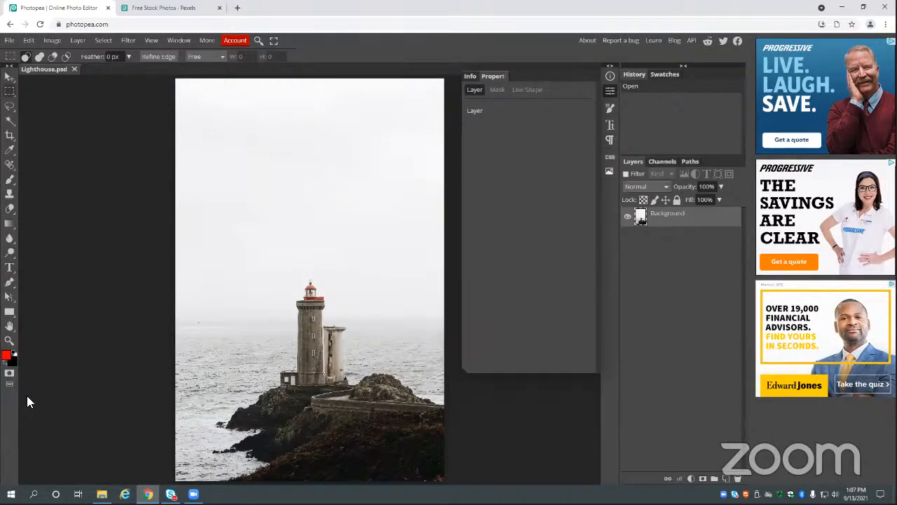
{"action": "right_click", "coordinate": [11, 115]}
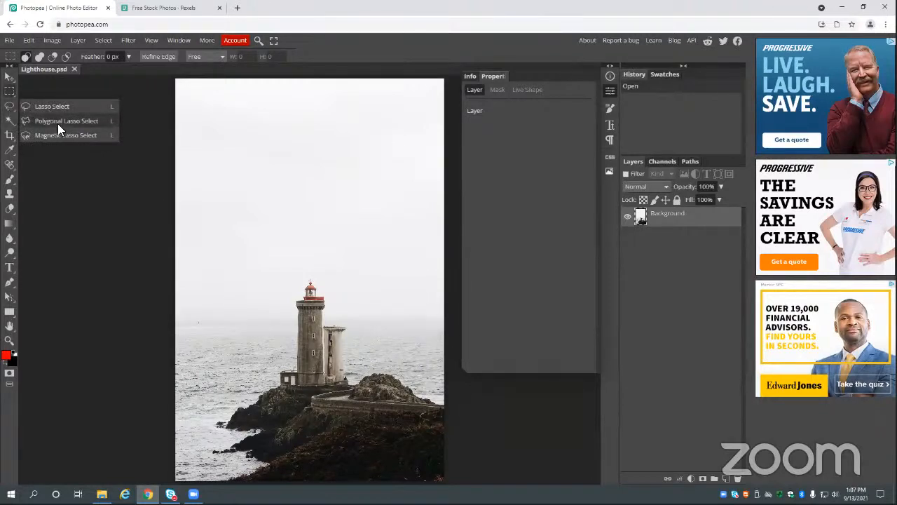
{"action": "left_click", "coordinate": [71, 169]}
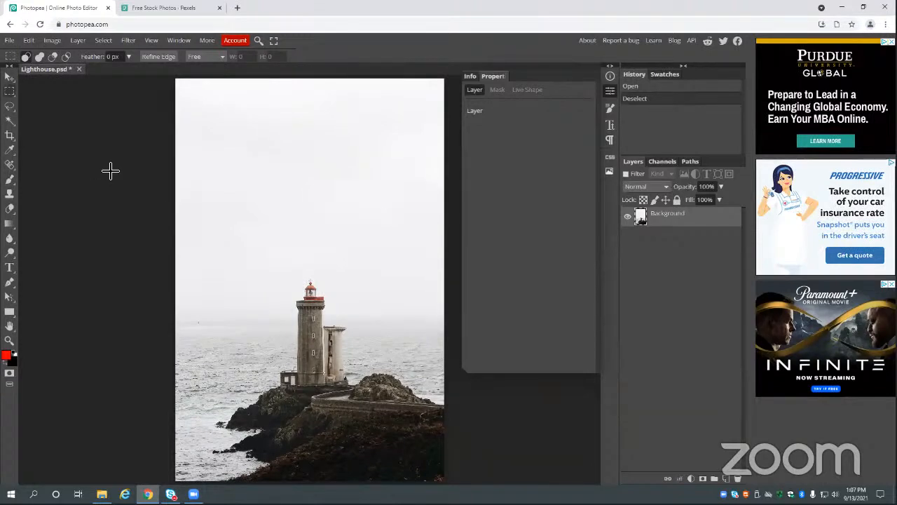
{"action": "left_click", "coordinate": [8, 136]}
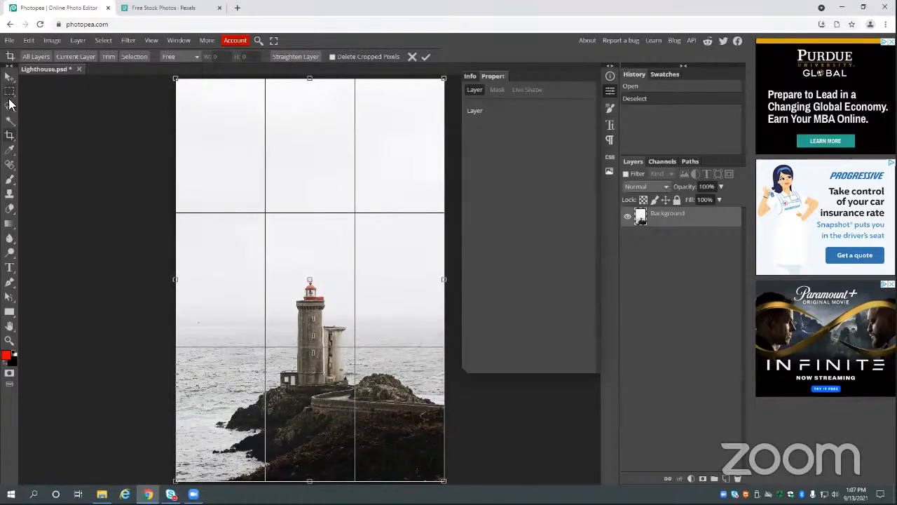
{"action": "left_click", "coordinate": [9, 194]}
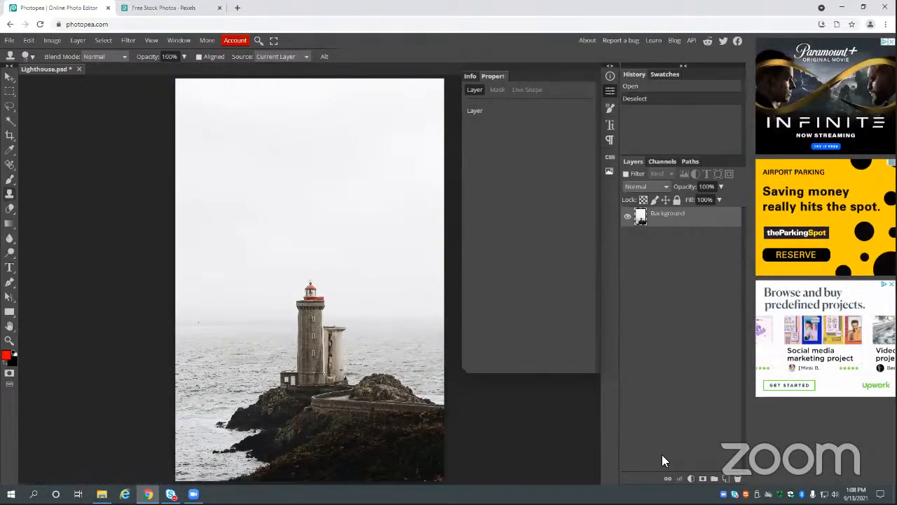
- Add a Brightness/Contrast adjustment layer above the lighthouse photo with brightness -54 and contrast -14
{"action": "left_click", "coordinate": [691, 479]}
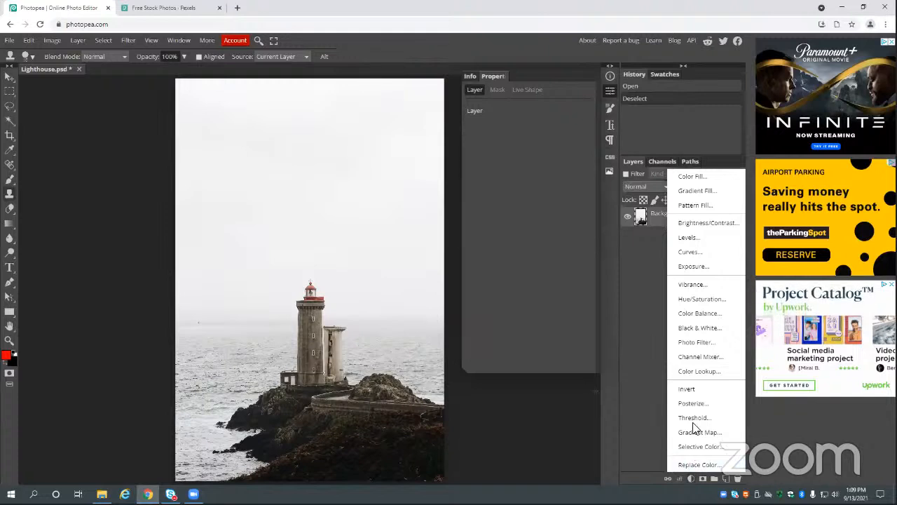
{"action": "left_click", "coordinate": [708, 223]}
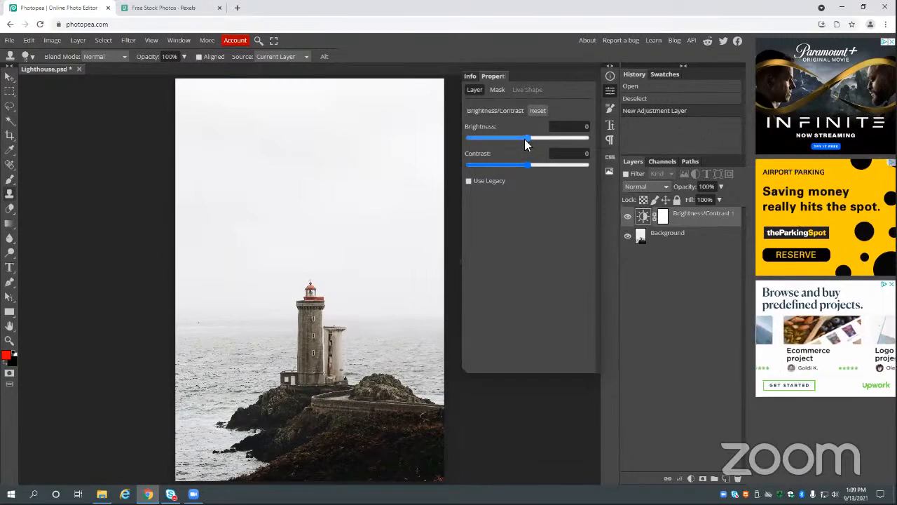
{"action": "left_click_drag", "start_coordinate": [526, 137], "coordinate": [514, 177]}
{"action": "left_click", "coordinate": [520, 165]}
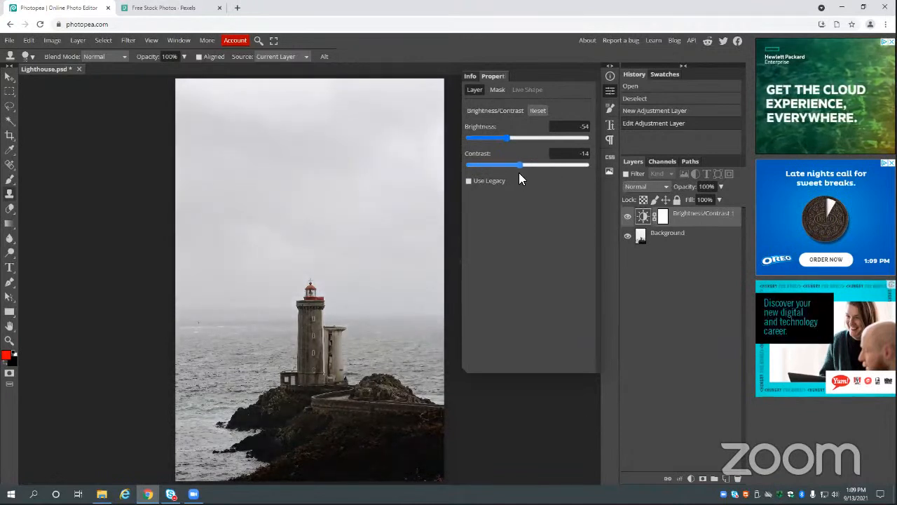
- Set both the contrast and the brightness of the adjustment layer to 0
{"action": "left_click", "coordinate": [579, 155]}
{"action": "left_click_drag", "start_coordinate": [588, 154], "coordinate": [573, 157]}
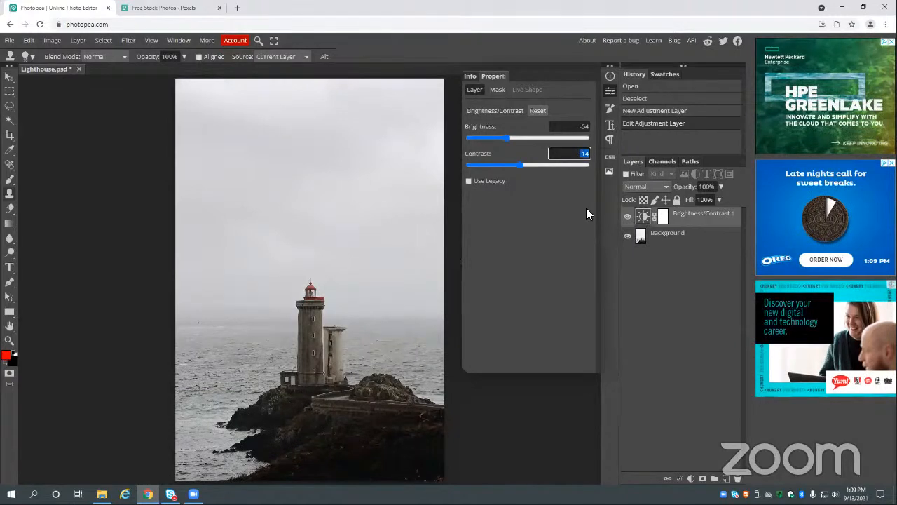
{"action": "key", "text": "BackSpace"}
{"action": "type", "text": "0"}
{"action": "left_click_drag", "start_coordinate": [577, 127], "coordinate": [597, 129]}
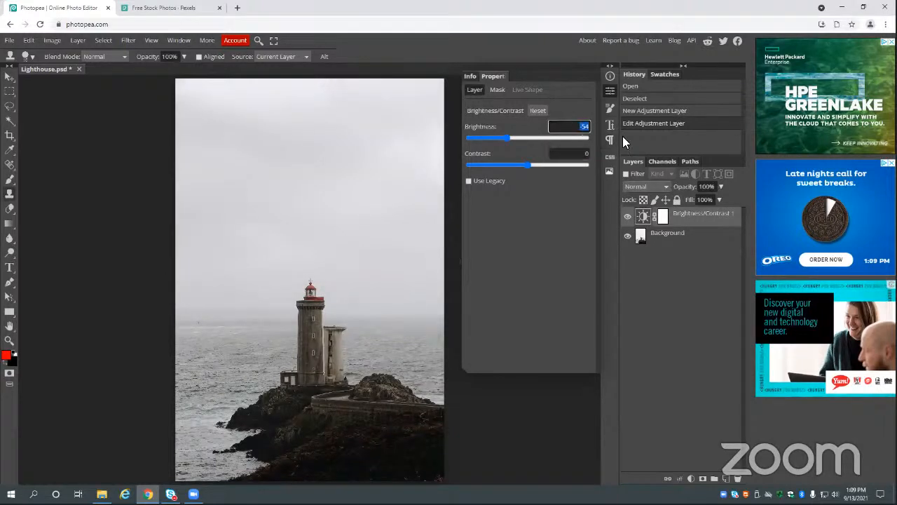
{"action": "key", "text": "BackSpace"}
{"action": "type", "text": "0"}
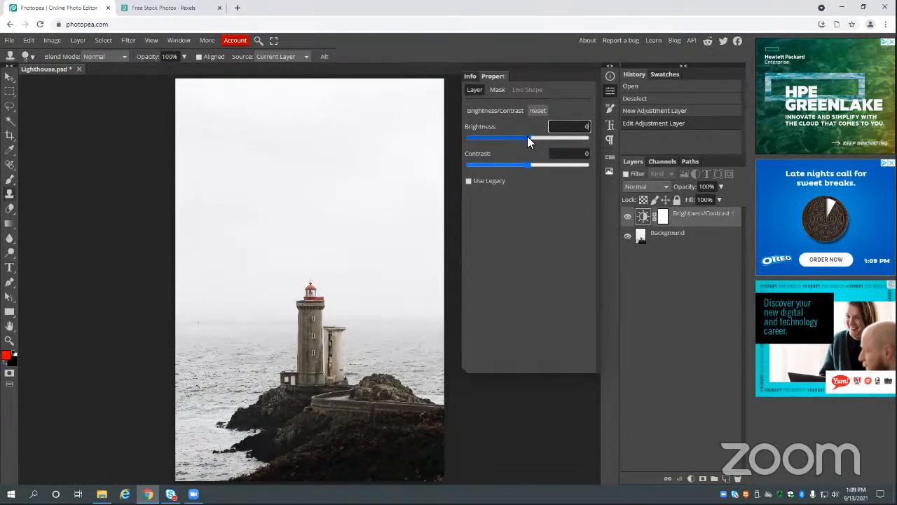
- Lower the adjustment layer's brightness to -65 and compare the photo with the layer hidden and shown
{"action": "left_click_drag", "start_coordinate": [527, 136], "coordinate": [502, 139]}
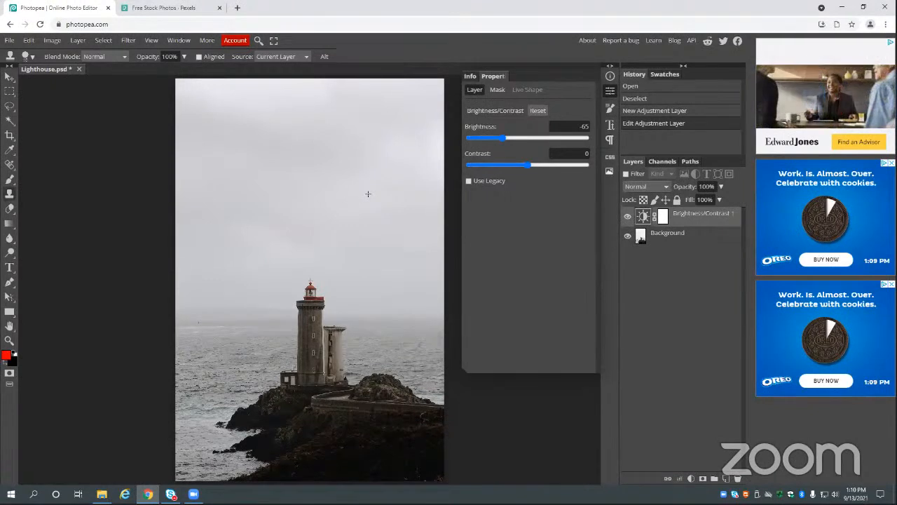
{"action": "left_click", "coordinate": [627, 216]}
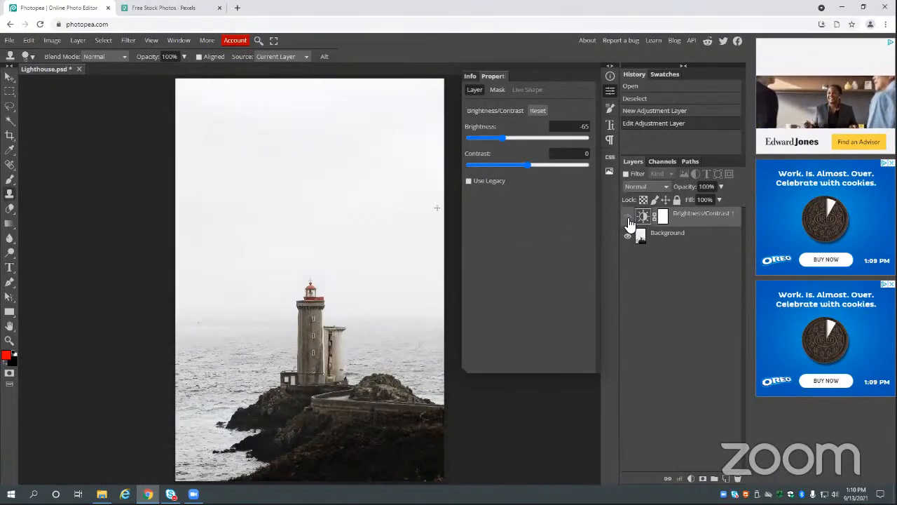
{"action": "left_click", "coordinate": [628, 217]}
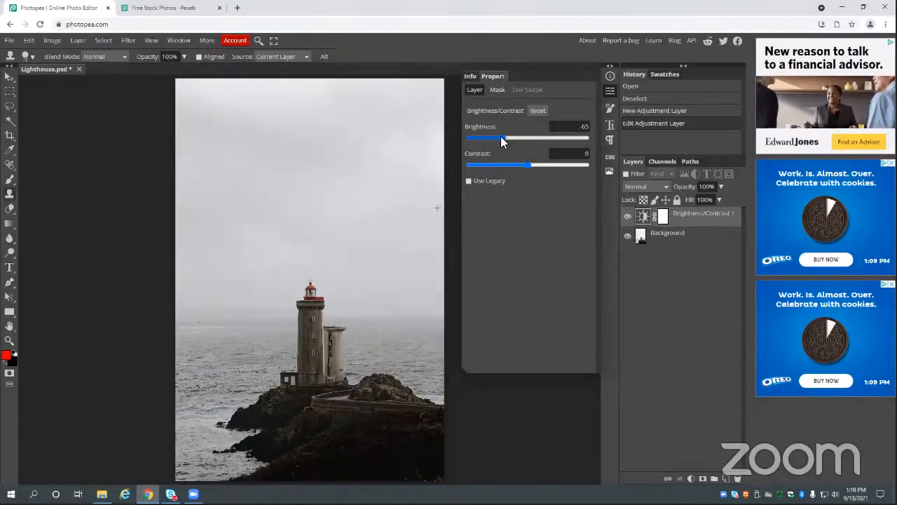
- Darken the photo to brightness -144 and toggle the adjustment layer off and on to compare
{"action": "left_click_drag", "start_coordinate": [500, 136], "coordinate": [471, 132]}
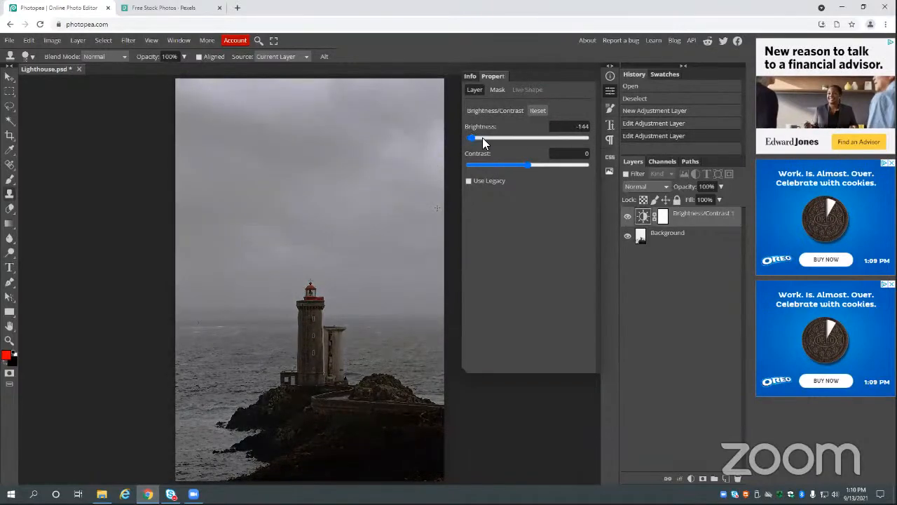
{"action": "left_click", "coordinate": [627, 218]}
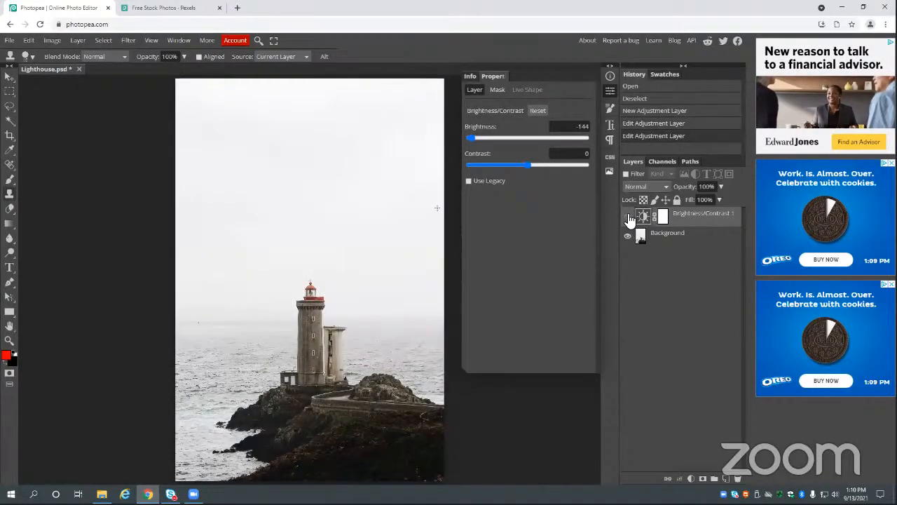
{"action": "left_click", "coordinate": [627, 218]}
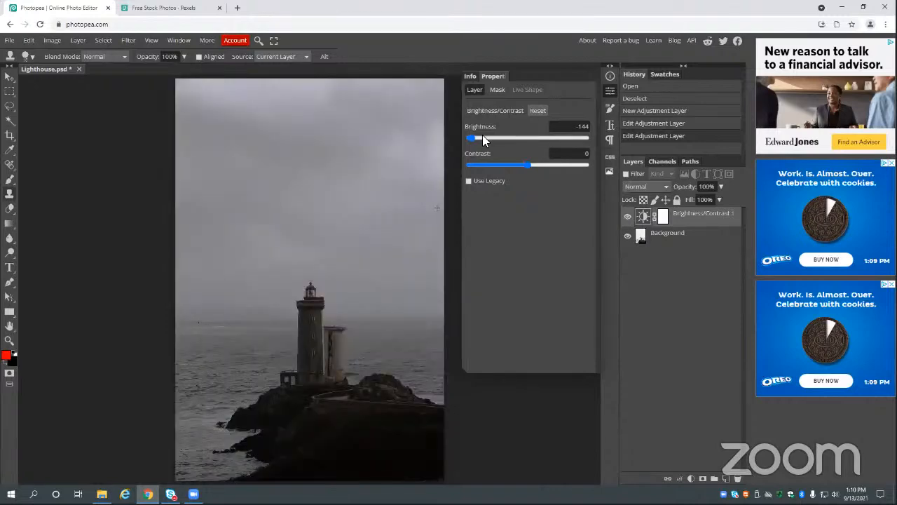
- Set the adjustment layer's brightness to -27 and hide the layer
{"action": "left_click_drag", "start_coordinate": [473, 139], "coordinate": [517, 150]}
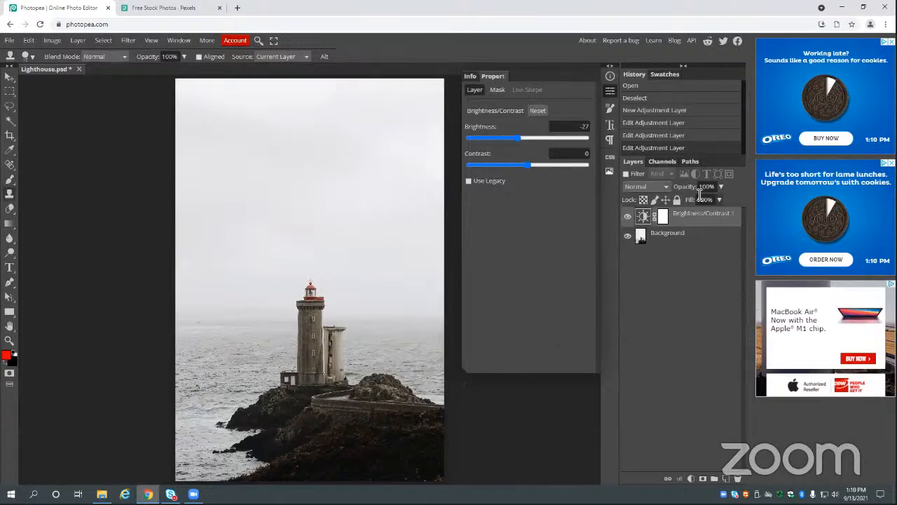
{"action": "left_click", "coordinate": [627, 217]}
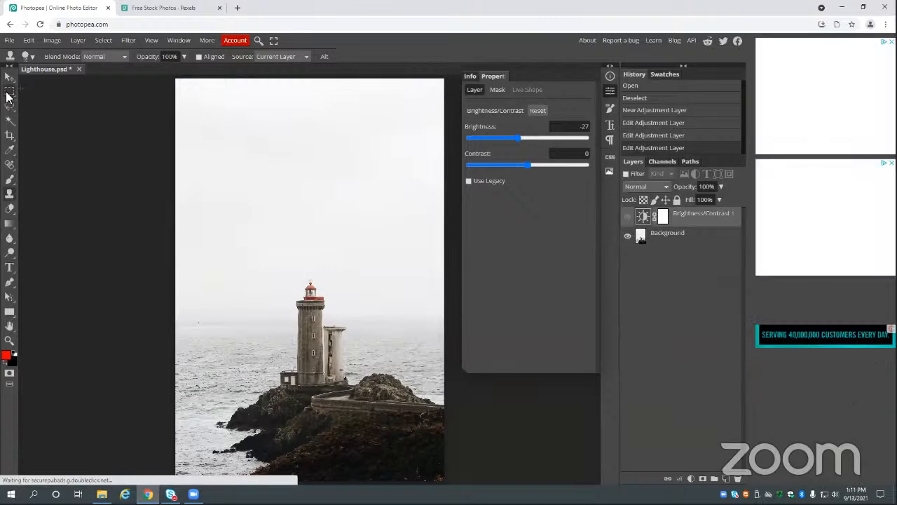
- Select the left half of the photo and darken it with a new Brightness/Contrast adjustment layer at brightness -130
{"action": "left_click", "coordinate": [8, 95]}
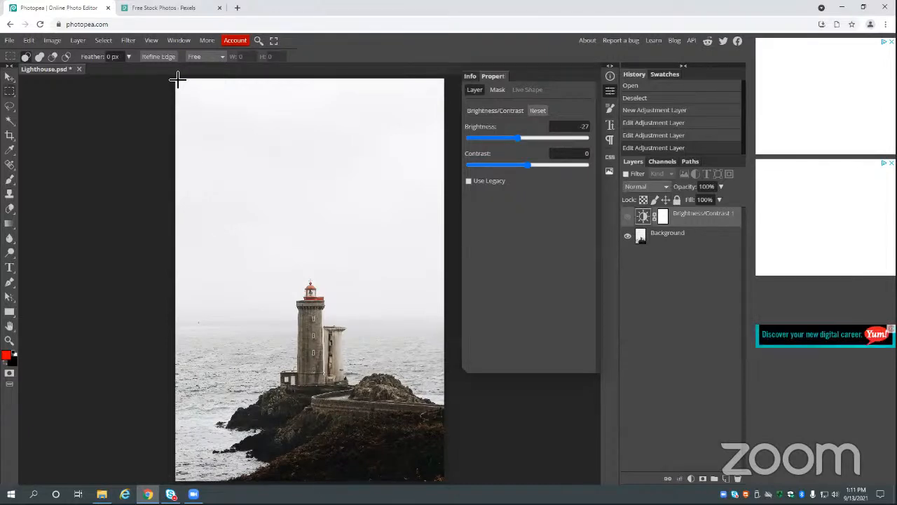
{"action": "left_click_drag", "start_coordinate": [177, 80], "coordinate": [313, 484]}
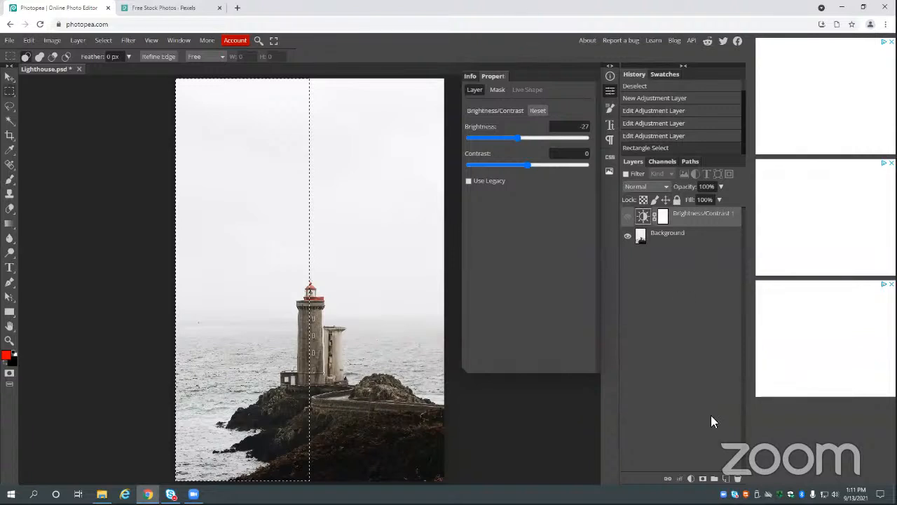
{"action": "left_click", "coordinate": [691, 479]}
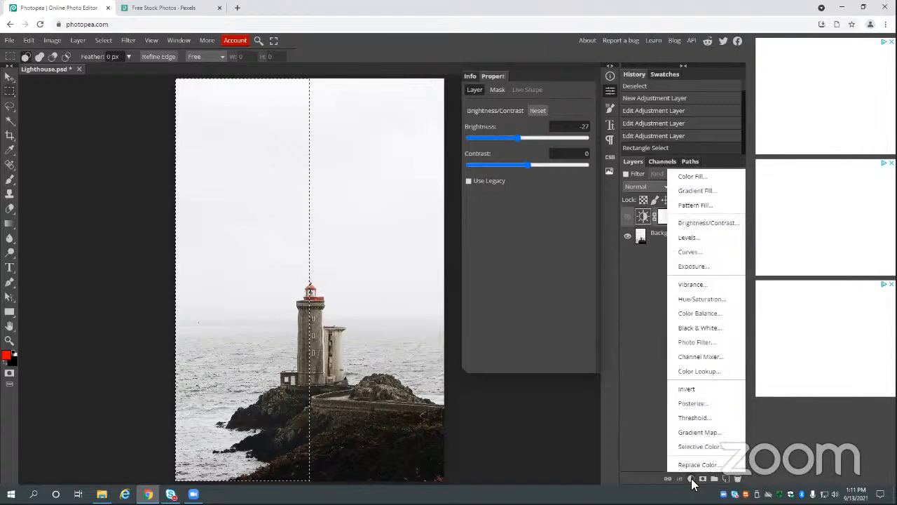
{"action": "left_click", "coordinate": [705, 223]}
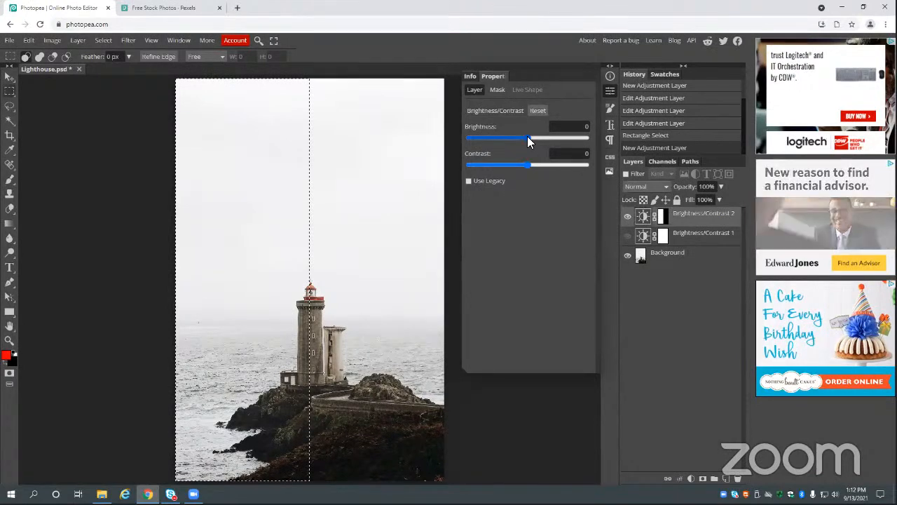
{"action": "left_click_drag", "start_coordinate": [527, 137], "coordinate": [477, 143]}
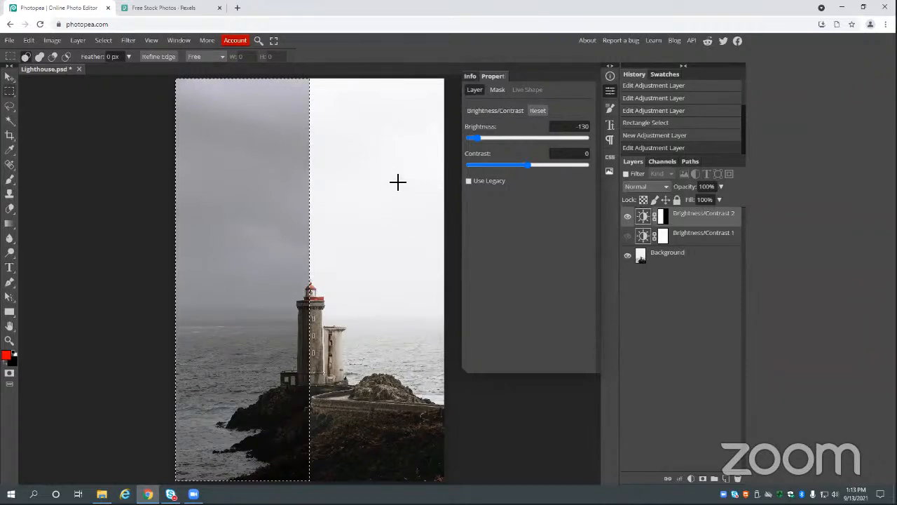
- Clear the selection and compare the photo with the half-image adjustment layer hidden and shown, leaving the layer hidden
{"action": "key", "text": "ctrl+d"}
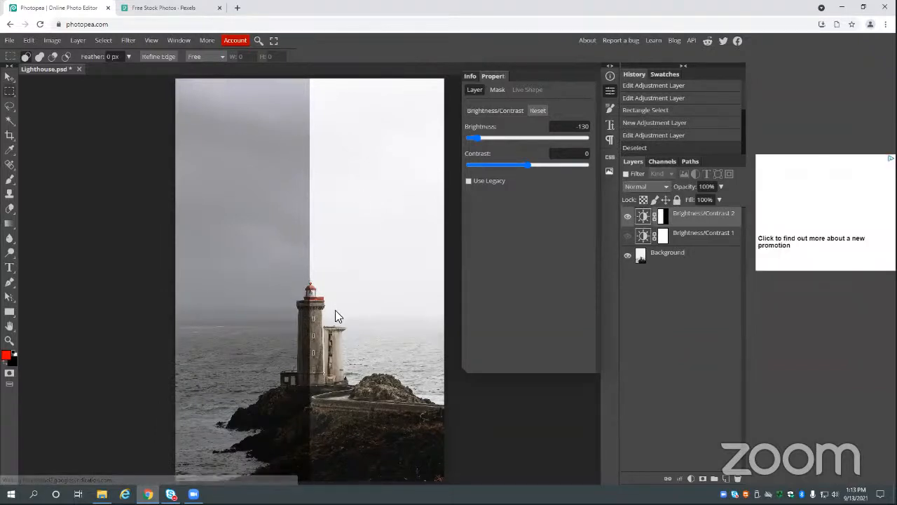
{"action": "left_click", "coordinate": [628, 219]}
{"action": "left_click", "coordinate": [628, 219]}
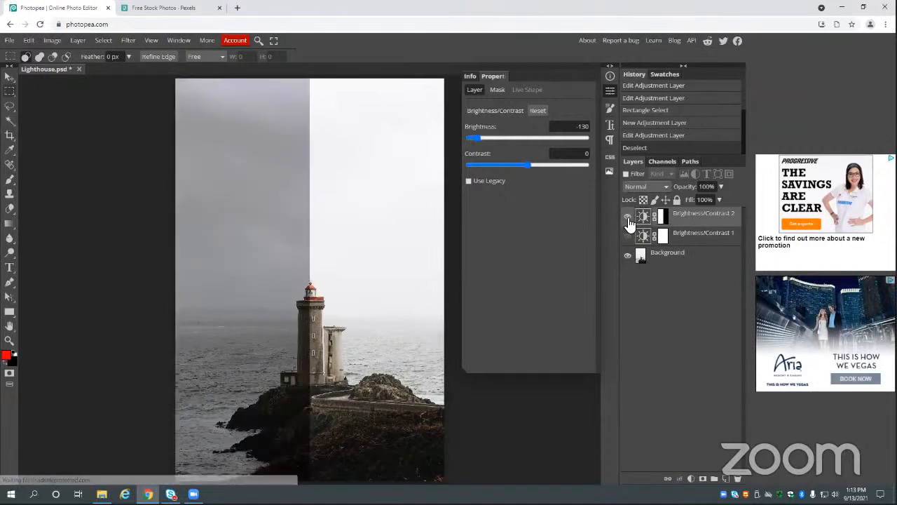
{"action": "left_click", "coordinate": [628, 219]}
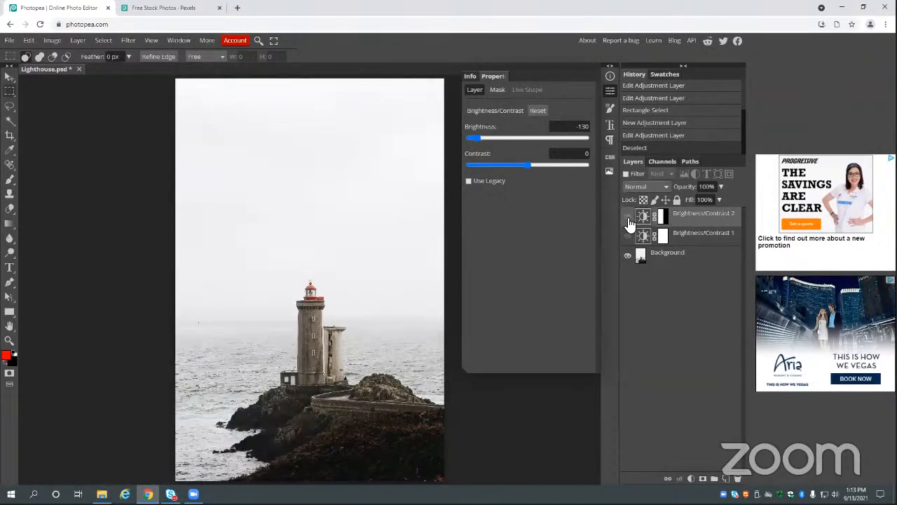
{"action": "left_click", "coordinate": [628, 219]}
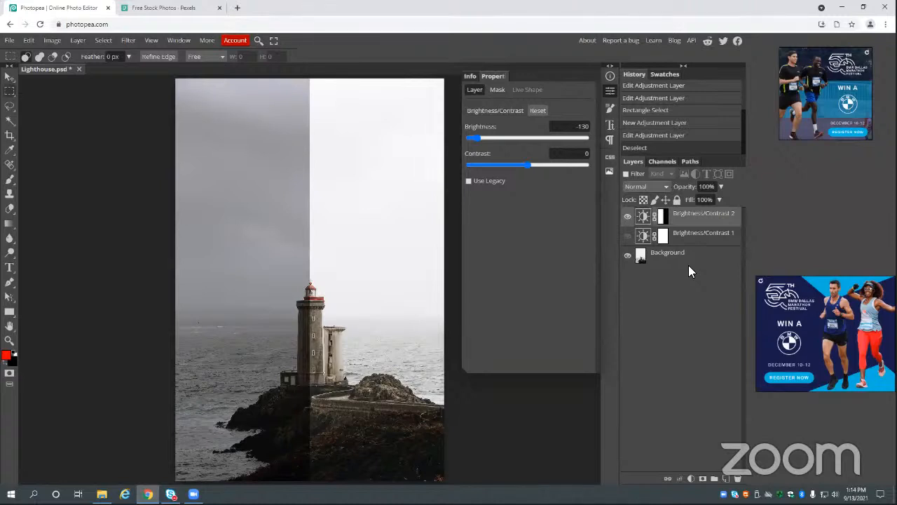
{"action": "left_click", "coordinate": [627, 220]}
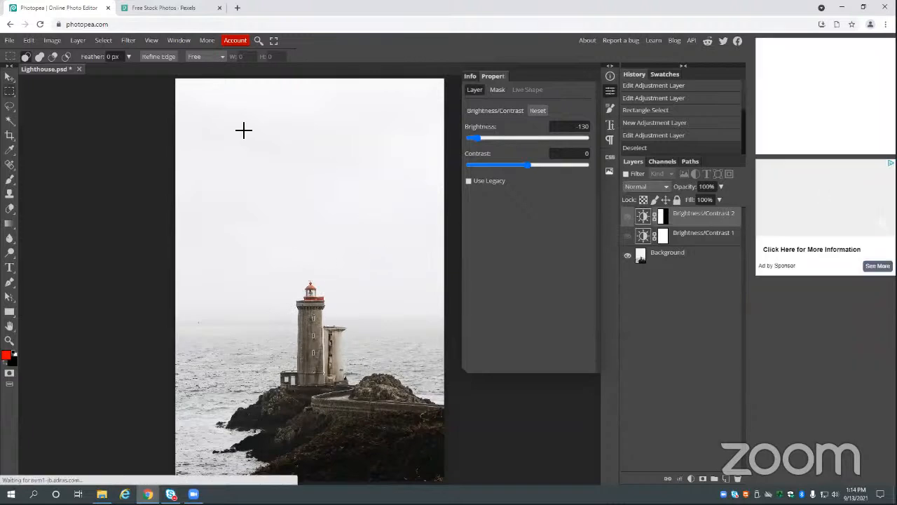
- Outline the whole lighthouse, including the shorter tower and the small building at its base, with a freehand Lasso selection
{"action": "left_click", "coordinate": [12, 110]}
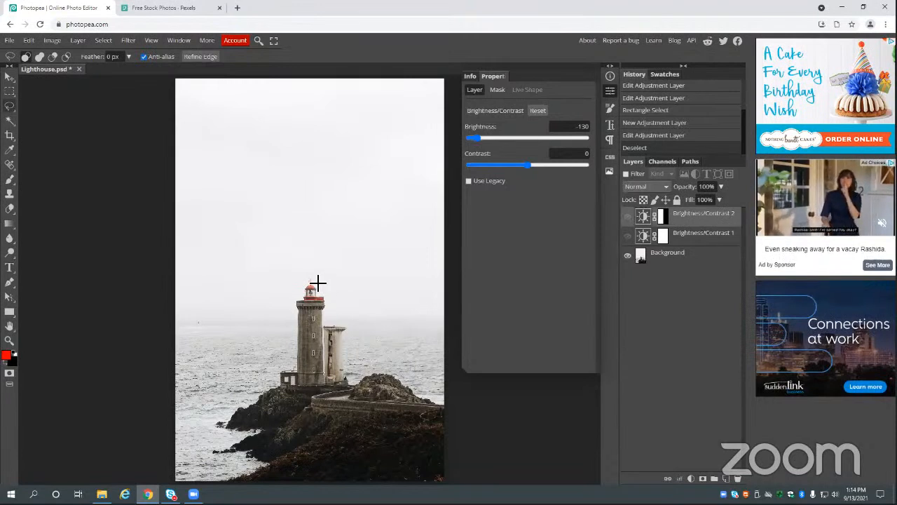
{"action": "left_click", "coordinate": [9, 341]}
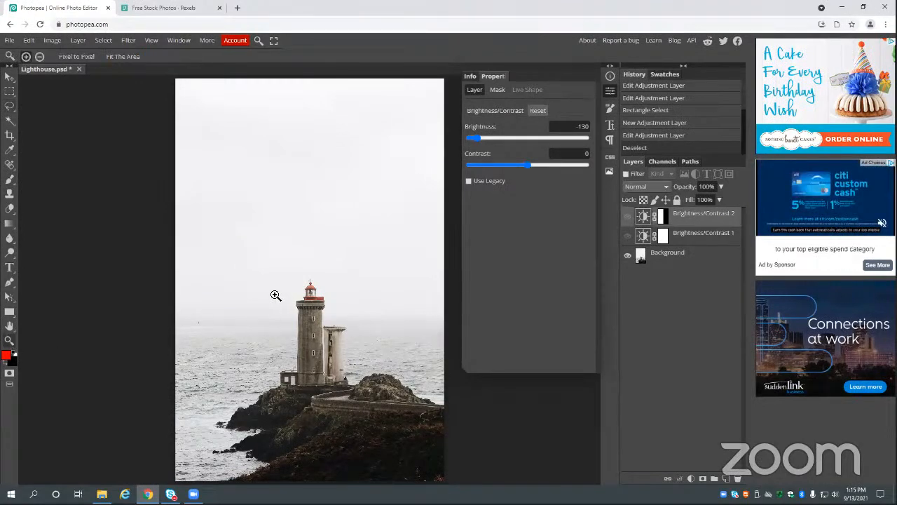
{"action": "left_click", "coordinate": [313, 300]}
{"action": "left_click", "coordinate": [315, 341]}
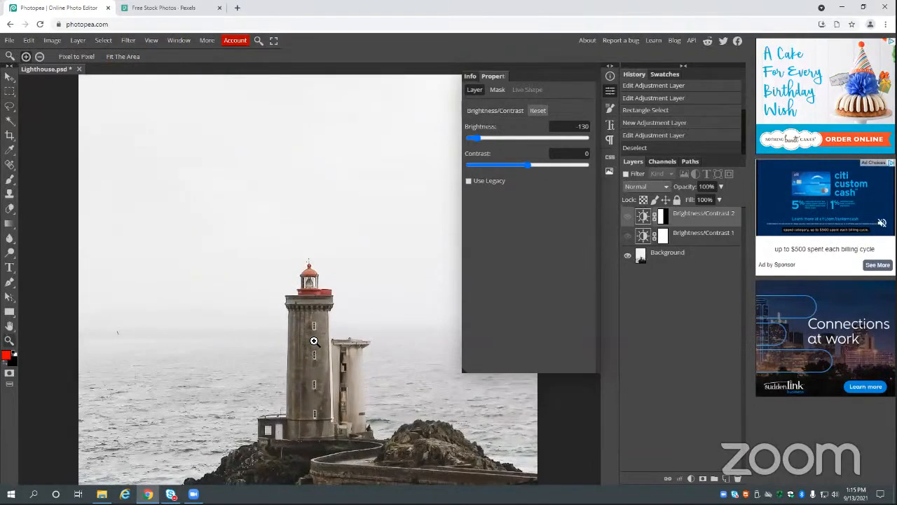
{"action": "scroll", "coordinate": [315, 342], "scroll_direction": "down", "scroll_amount": 1}
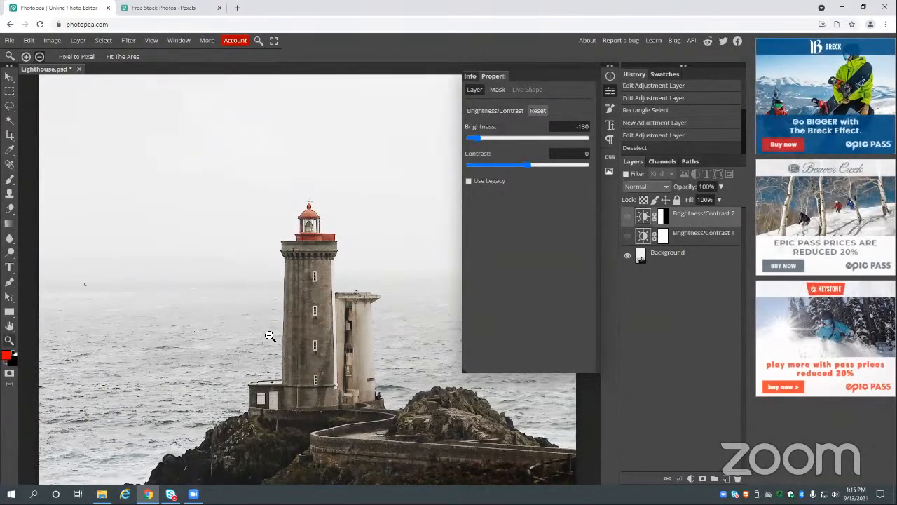
{"action": "left_click", "coordinate": [269, 337]}
{"action": "left_click", "coordinate": [270, 336]}
{"action": "left_click", "coordinate": [272, 338]}
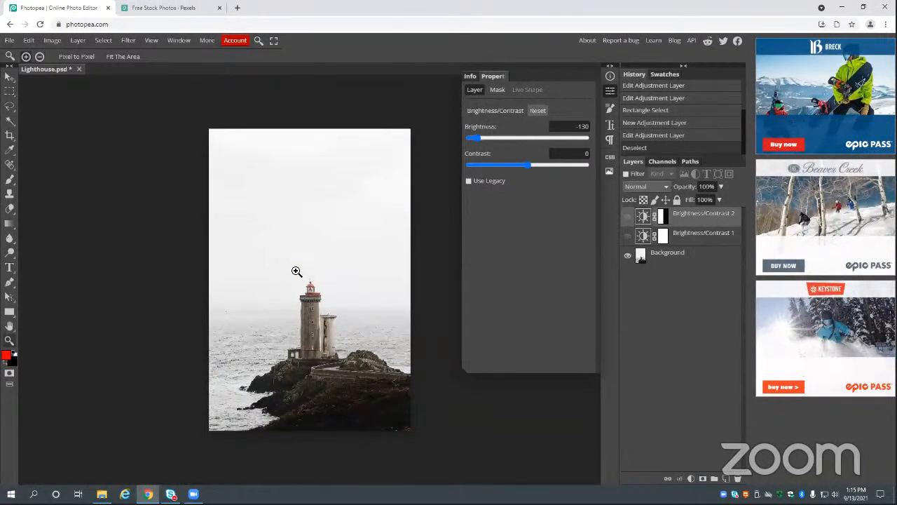
{"action": "left_click", "coordinate": [309, 299]}
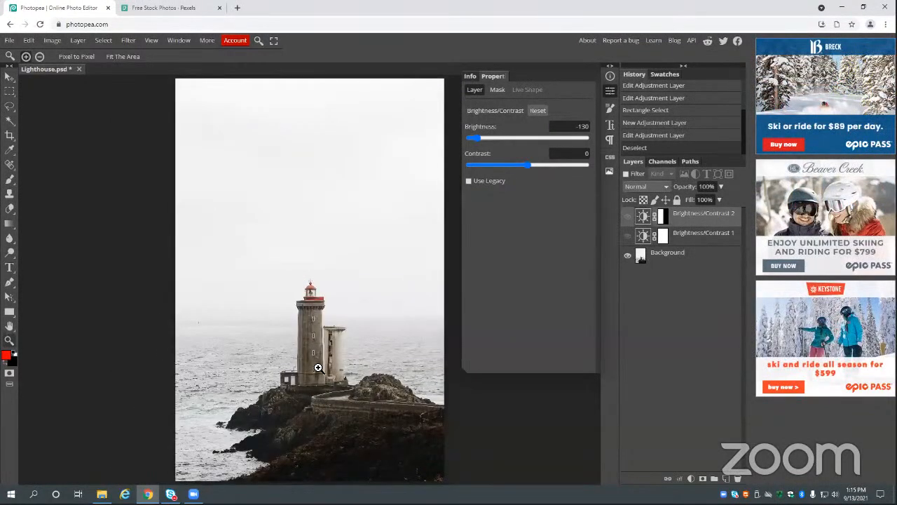
{"action": "left_click", "coordinate": [310, 359]}
{"action": "left_click", "coordinate": [311, 358]}
{"action": "left_click", "coordinate": [312, 343]}
{"action": "left_click", "coordinate": [309, 351]}
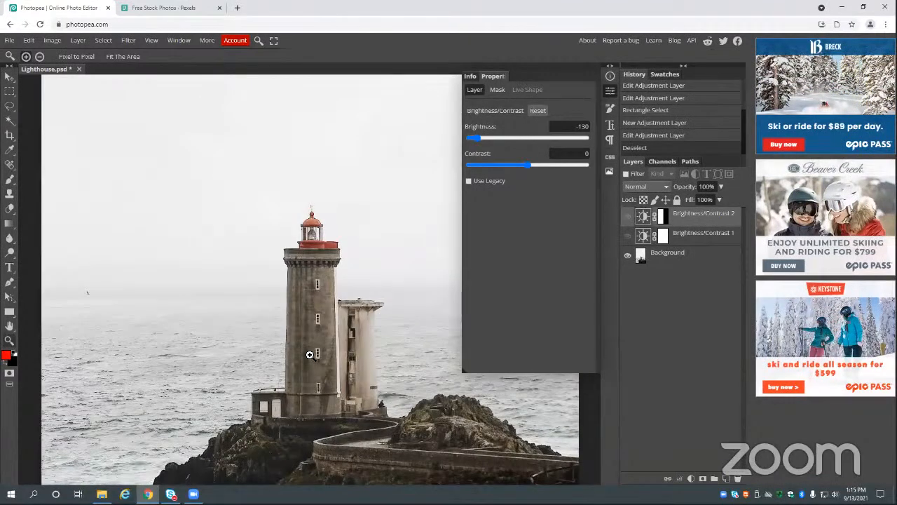
{"action": "left_click", "coordinate": [10, 109]}
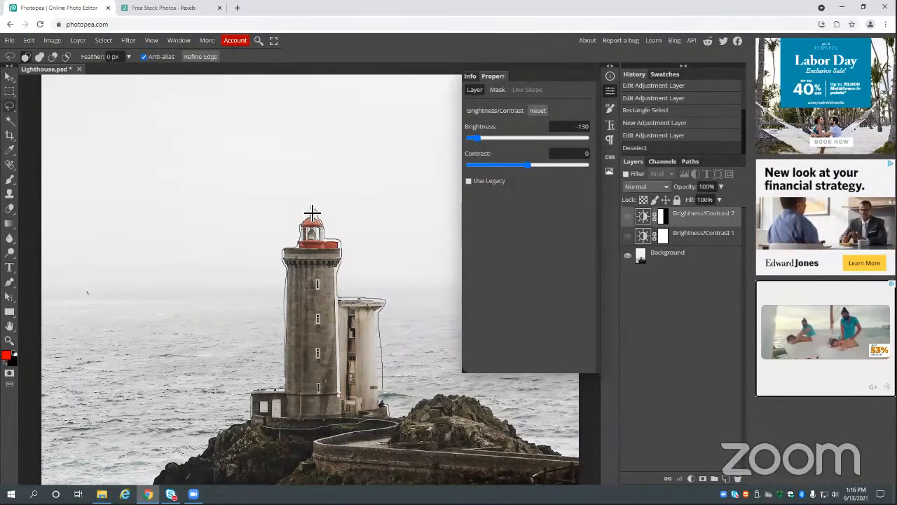
{"action": "left_click_drag", "start_coordinate": [312, 217], "coordinate": [312, 209]}
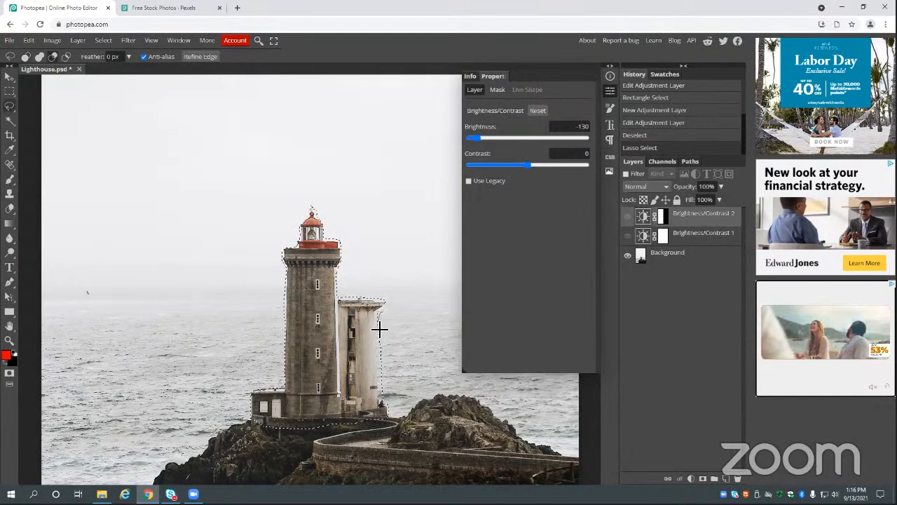
- Subtract the strips of sea along the shorter tower's outer wall, down to its base, from the lasso selection
{"action": "left_click_drag", "start_coordinate": [379, 328], "coordinate": [384, 349]}
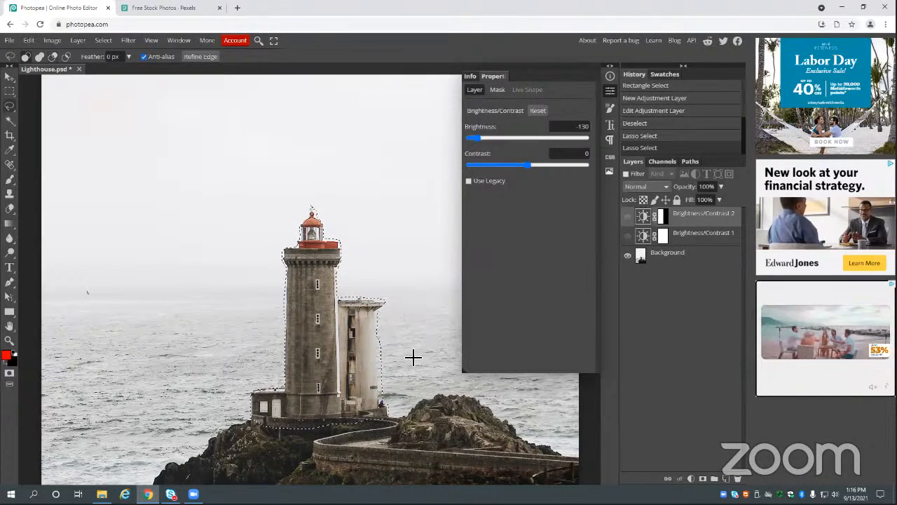
{"action": "key", "text": "z"}
{"action": "left_click", "coordinate": [394, 366]}
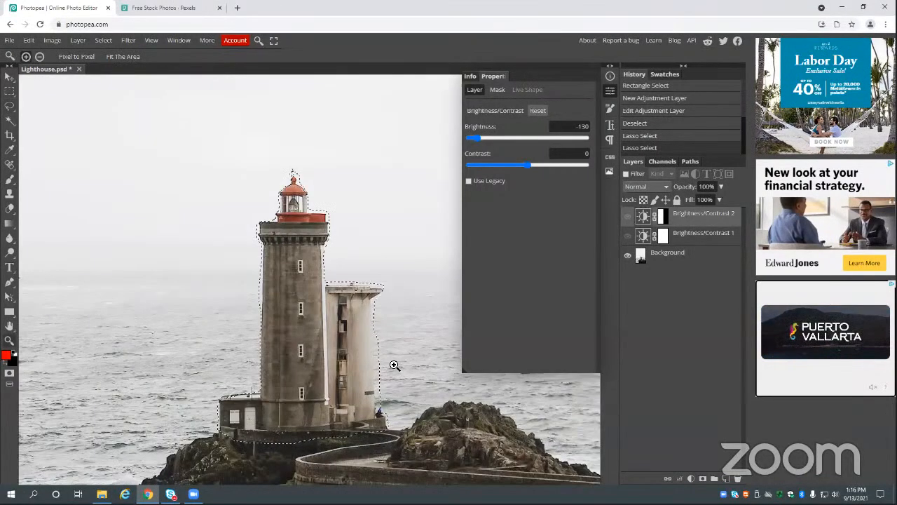
{"action": "left_click", "coordinate": [394, 365]}
{"action": "left_click", "coordinate": [401, 368]}
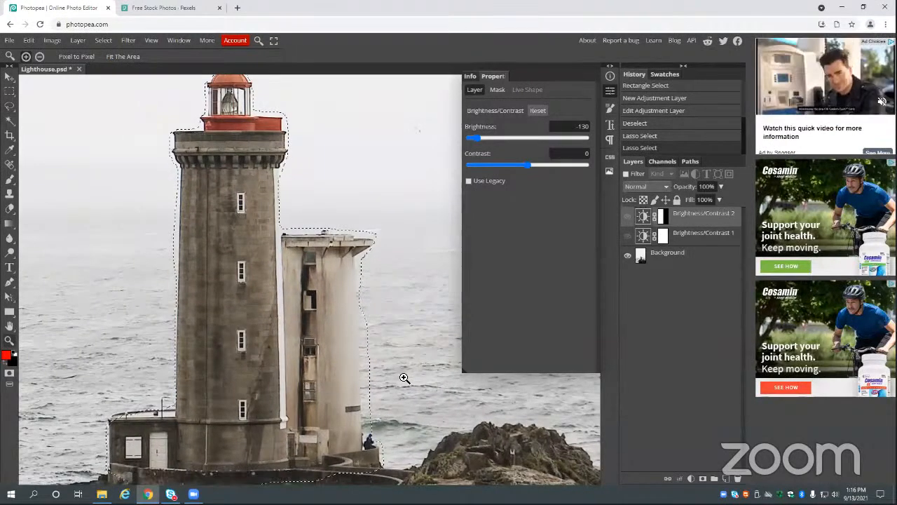
{"action": "scroll", "coordinate": [404, 378], "scroll_direction": "down", "scroll_amount": 3}
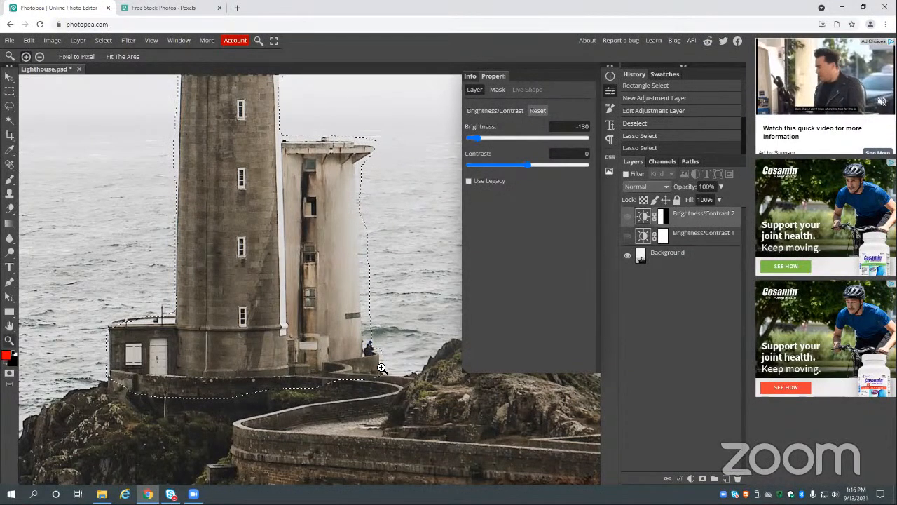
{"action": "key", "text": "l"}
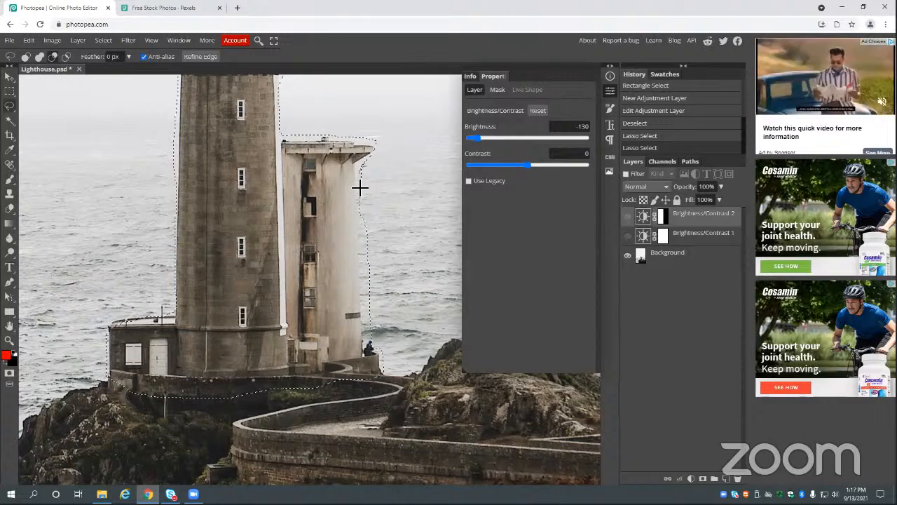
{"action": "mouse_move", "coordinate": [360, 204]}
{"action": "left_mouse_down"}
{"action": "mouse_move", "coordinate": [415, 230]}
{"action": "mouse_move", "coordinate": [361, 200]}
{"action": "mouse_move", "coordinate": [363, 253]}
{"action": "mouse_move", "coordinate": [382, 269]}
{"action": "mouse_move", "coordinate": [395, 269]}
{"action": "mouse_move", "coordinate": [406, 250]}
{"action": "mouse_move", "coordinate": [401, 210]}
{"action": "left_mouse_up"}
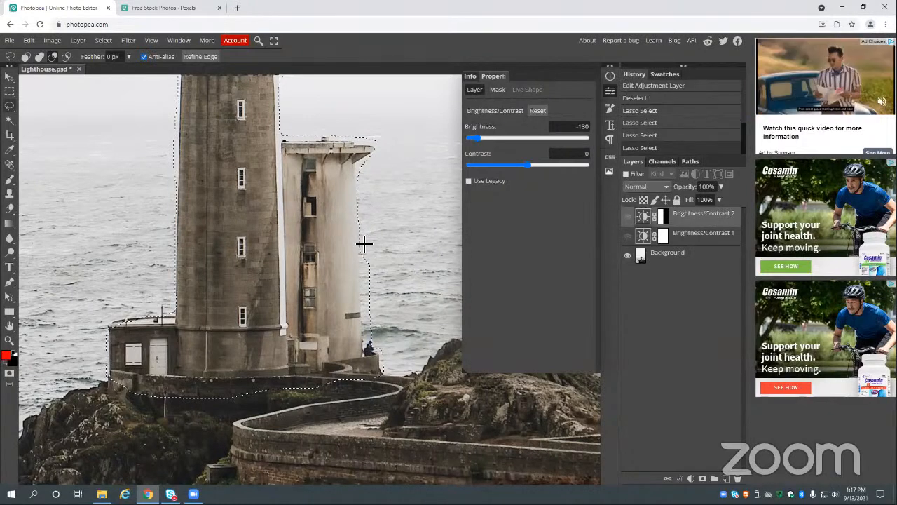
{"action": "mouse_move", "coordinate": [368, 245]}
{"action": "left_mouse_down"}
{"action": "mouse_move", "coordinate": [368, 315]}
{"action": "mouse_move", "coordinate": [387, 330]}
{"action": "mouse_move", "coordinate": [382, 342]}
{"action": "mouse_move", "coordinate": [371, 329]}
{"action": "left_mouse_up"}
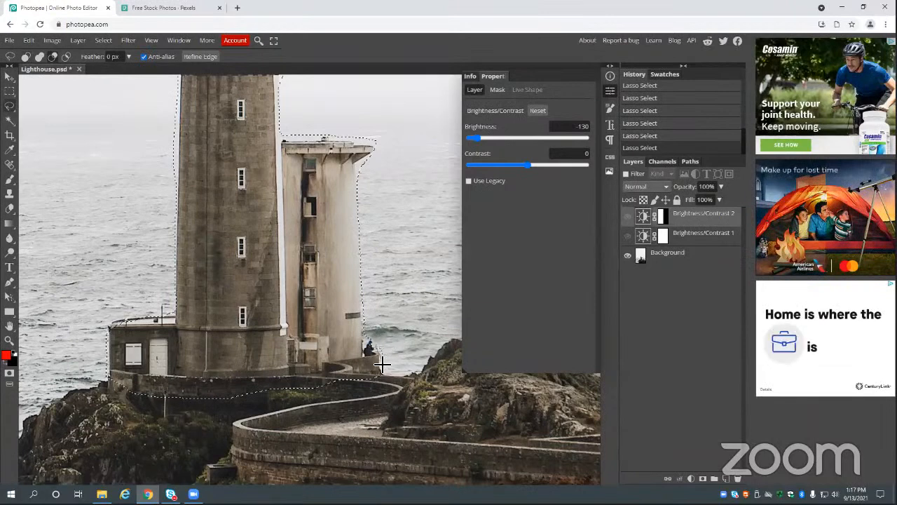
{"action": "left_click_drag", "start_coordinate": [378, 348], "coordinate": [379, 353]}
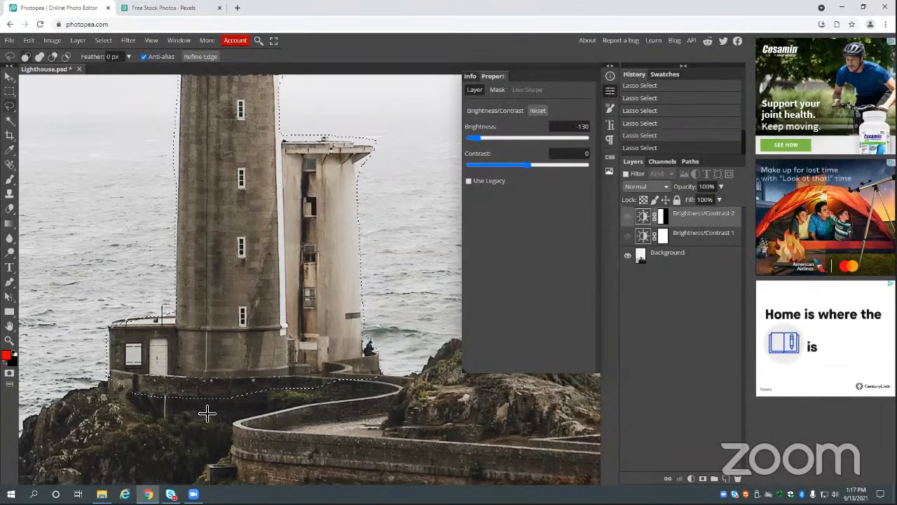
- Refine the selection where the two towers meet, subtracting the excess sky and adding the cut-out part of the tall tower back
{"action": "scroll", "coordinate": [273, 225], "scroll_direction": "up", "scroll_amount": 3}
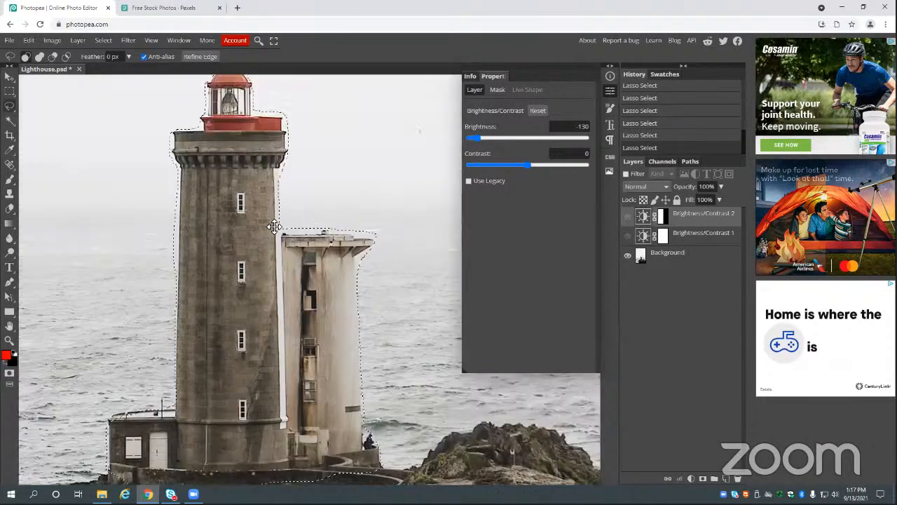
{"action": "scroll", "coordinate": [274, 227], "scroll_direction": "up", "scroll_amount": 2}
{"action": "scroll", "coordinate": [300, 224], "scroll_direction": "down", "scroll_amount": 1}
{"action": "key", "text": "ctrl+d"}
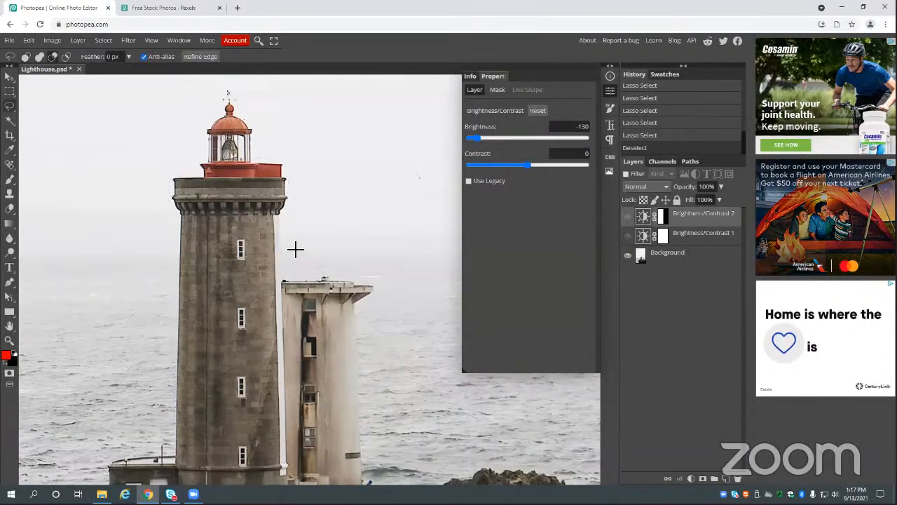
{"action": "key", "text": "ctrl+z"}
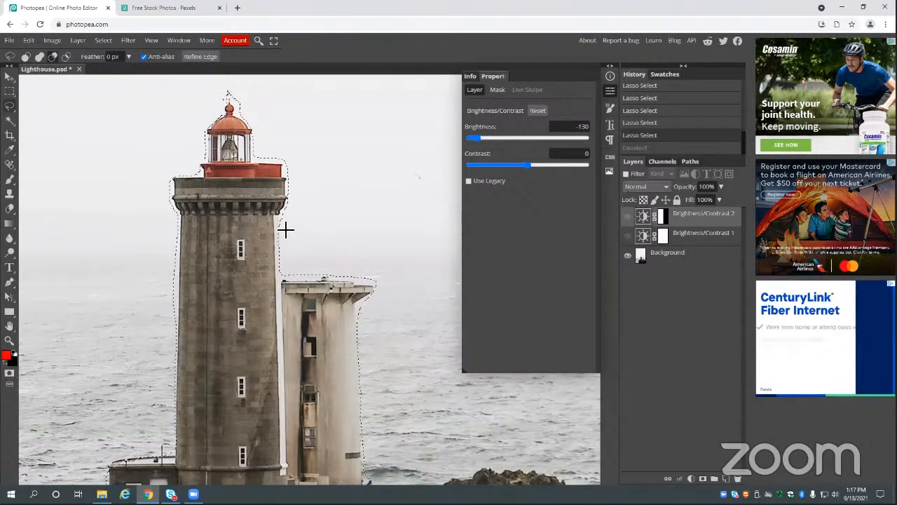
{"action": "mouse_move", "coordinate": [282, 277]}
{"action": "left_mouse_down"}
{"action": "mouse_move", "coordinate": [305, 284]}
{"action": "mouse_move", "coordinate": [316, 241]}
{"action": "mouse_move", "coordinate": [313, 249]}
{"action": "left_mouse_up"}
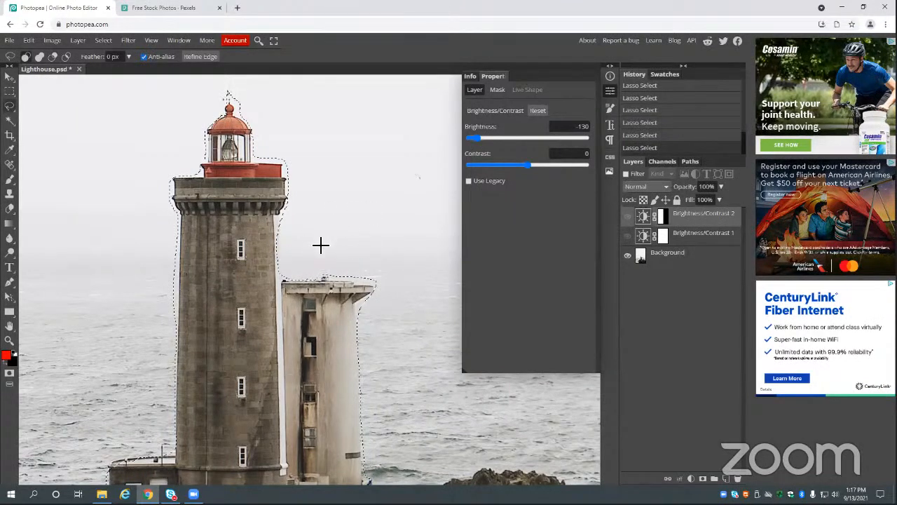
{"action": "mouse_move", "coordinate": [304, 235]}
{"action": "left_mouse_down"}
{"action": "mouse_move", "coordinate": [262, 281]}
{"action": "mouse_move", "coordinate": [356, 246]}
{"action": "left_mouse_up"}
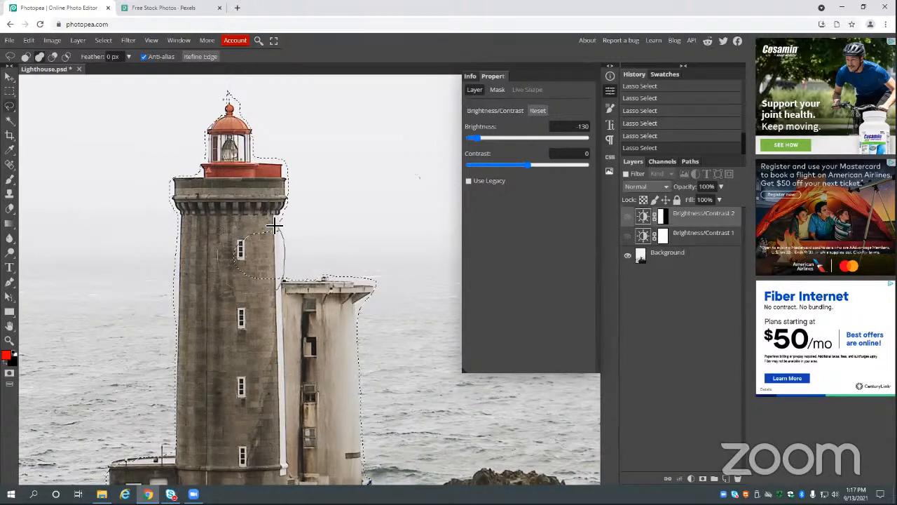
{"action": "left_click_drag", "start_coordinate": [274, 225], "coordinate": [277, 217]}
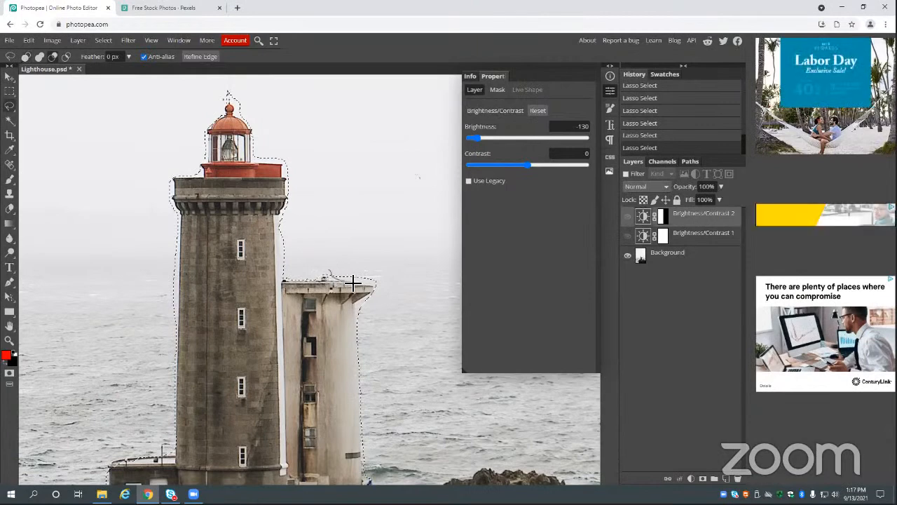
- Subtract the excess sky above the shorter tower's roof and around its outer corner from the selection
{"action": "mouse_move", "coordinate": [354, 282]}
{"action": "left_mouse_down"}
{"action": "mouse_move", "coordinate": [388, 282]}
{"action": "mouse_move", "coordinate": [373, 265]}
{"action": "mouse_move", "coordinate": [338, 274]}
{"action": "left_mouse_up"}
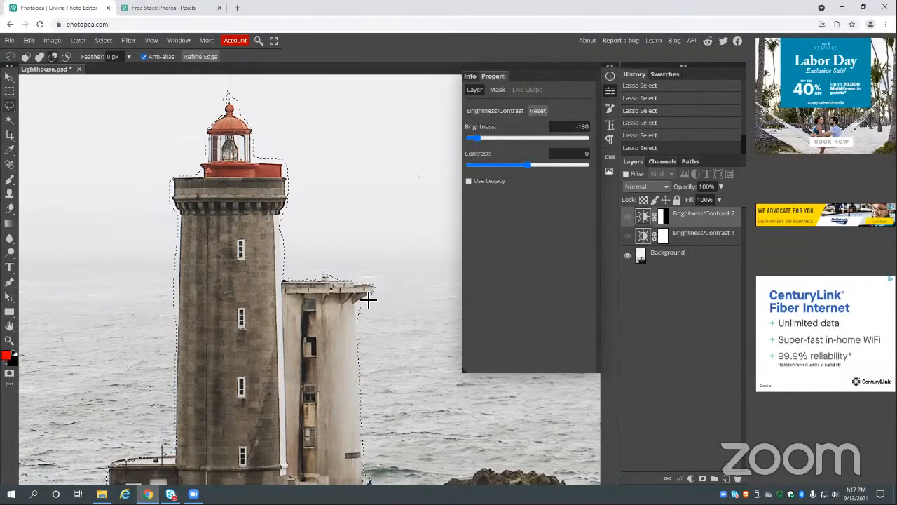
{"action": "left_click_drag", "start_coordinate": [376, 297], "coordinate": [375, 294]}
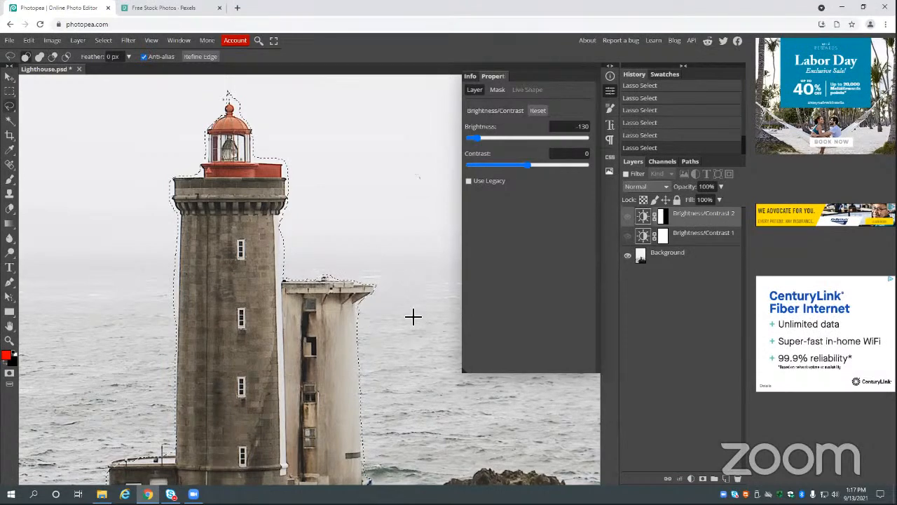
- Subtract the excess sky beside the spire on top of the lantern from the lasso selection
{"action": "scroll", "coordinate": [399, 320], "scroll_direction": "down", "scroll_amount": 4}
{"action": "scroll", "coordinate": [260, 374], "scroll_direction": "up", "scroll_amount": 1}
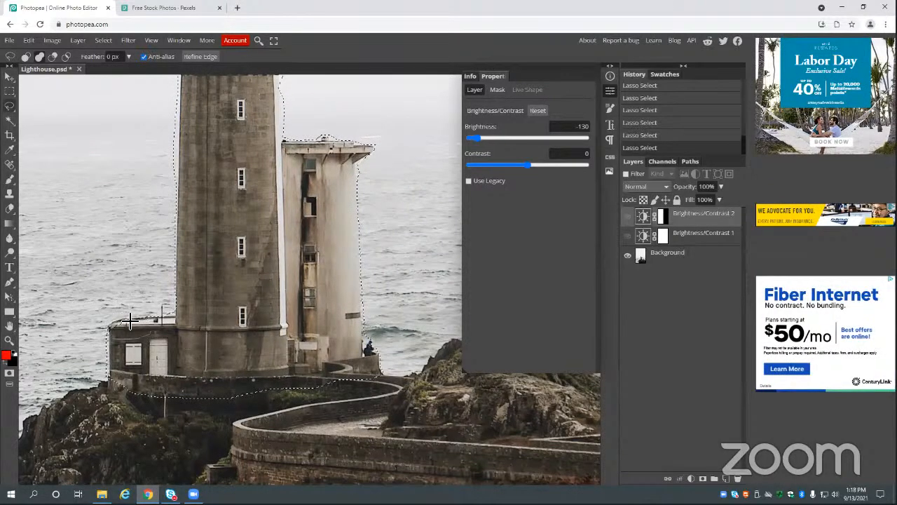
{"action": "scroll", "coordinate": [203, 319], "scroll_direction": "up", "scroll_amount": 4}
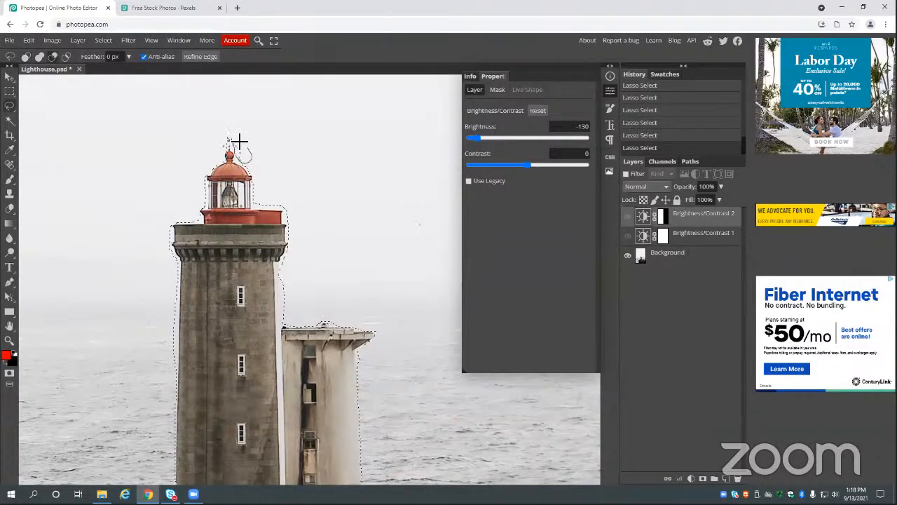
{"action": "left_click_drag", "start_coordinate": [239, 142], "coordinate": [239, 144]}
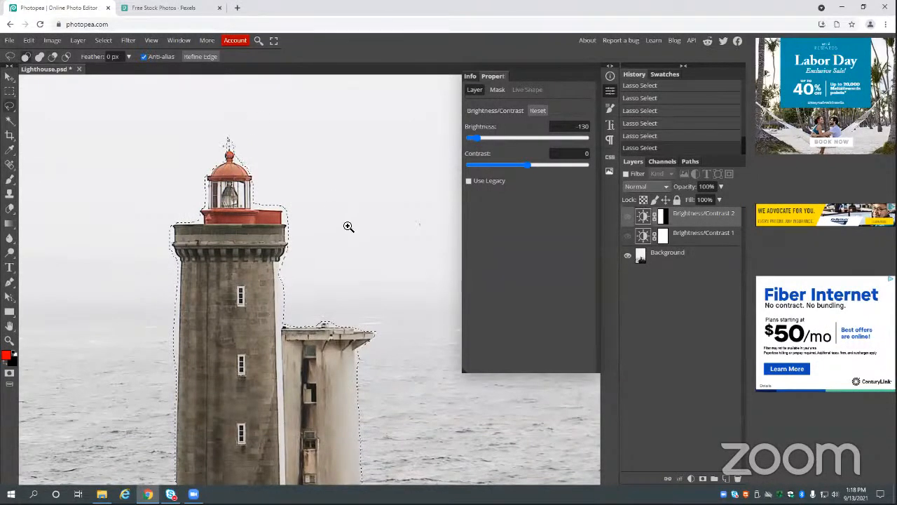
- Feather the finished lighthouse selection by 10 px
{"action": "key", "text": "z"}
{"action": "key", "text": "alt"}
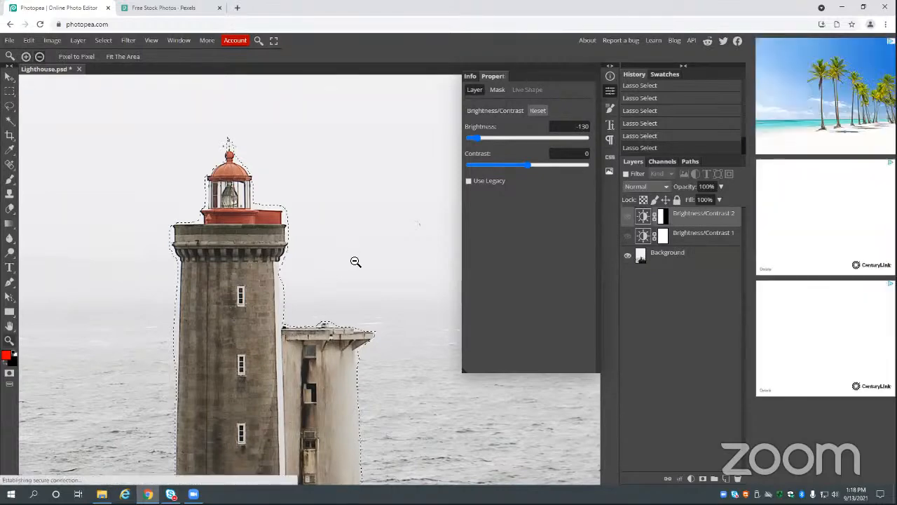
{"action": "left_click", "coordinate": [354, 261], "text": "alt"}
{"action": "left_click", "coordinate": [355, 261], "text": "alt"}
{"action": "left_click", "coordinate": [355, 262], "text": "alt"}
{"action": "left_click", "coordinate": [355, 262], "text": "alt"}
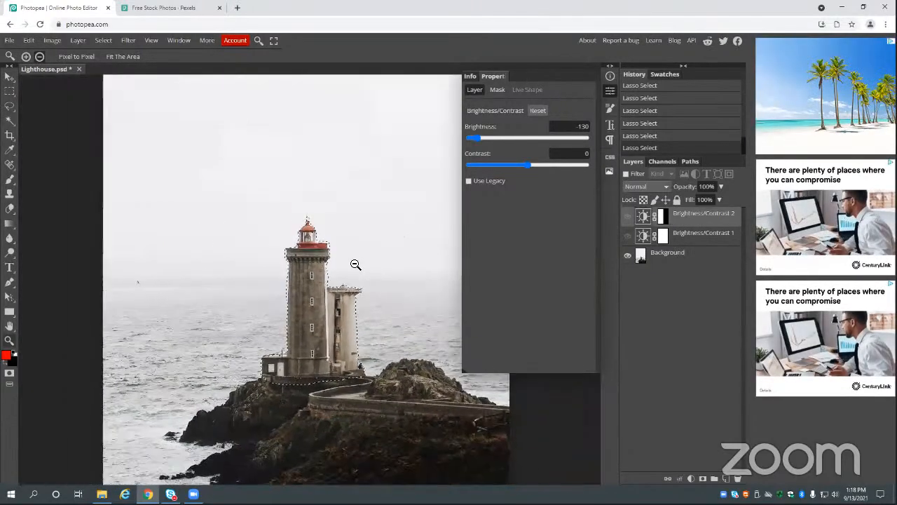
{"action": "left_click", "coordinate": [356, 263], "text": "alt"}
{"action": "left_click", "coordinate": [356, 264], "text": "alt"}
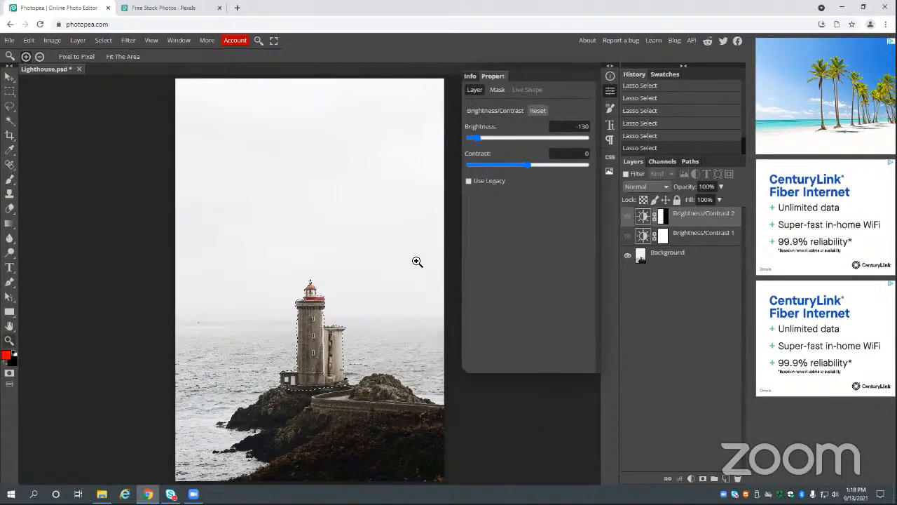
{"action": "key", "text": "l"}
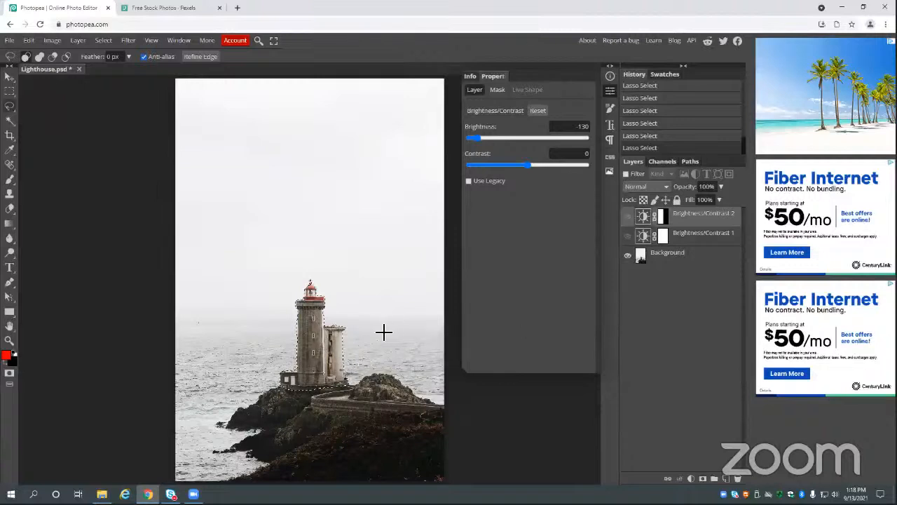
{"action": "right_click", "coordinate": [312, 339]}
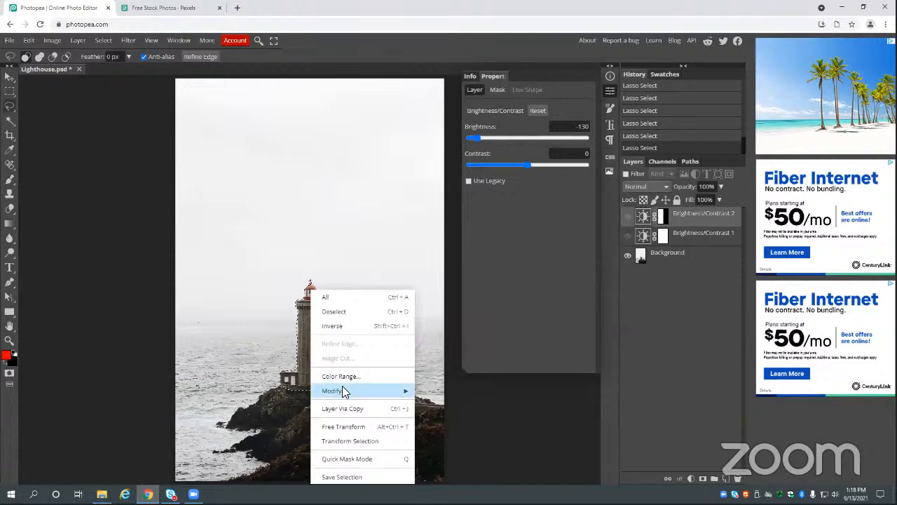
{"action": "mouse_move", "coordinate": [345, 391]}
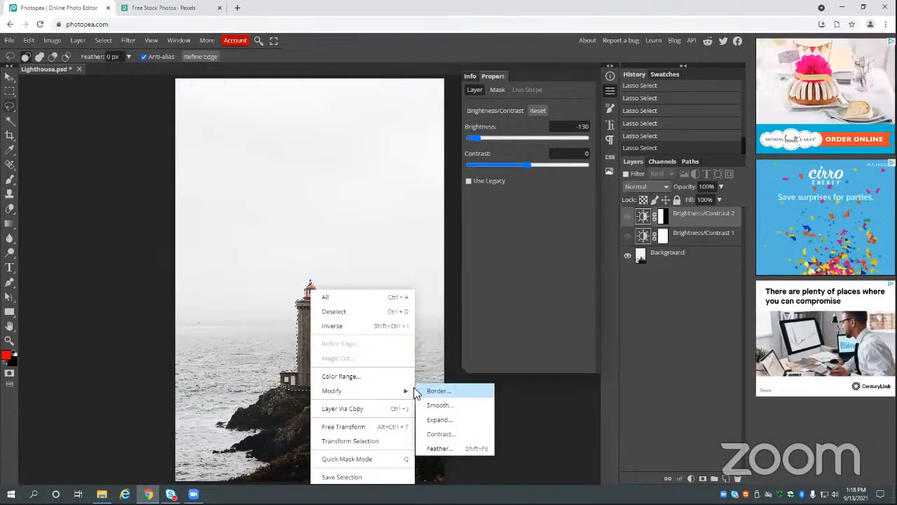
{"action": "left_click", "coordinate": [483, 447]}
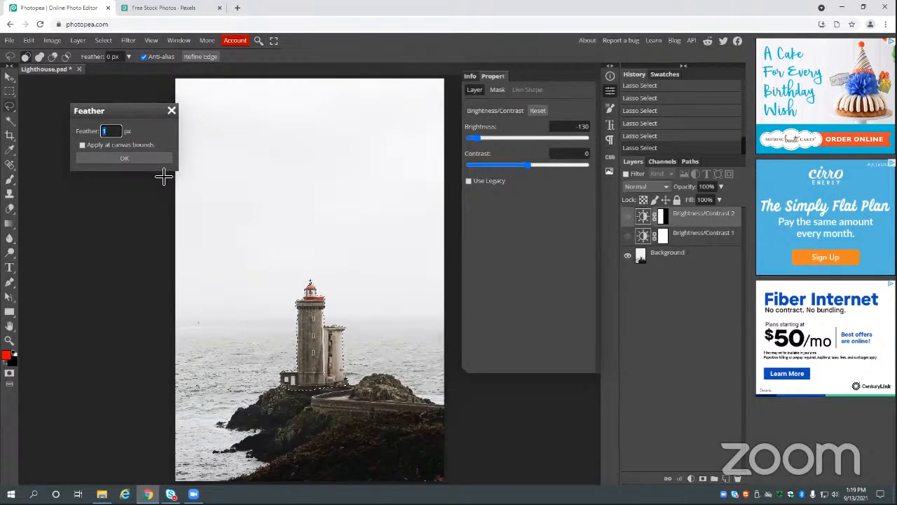
{"action": "type", "text": "10"}
{"action": "left_click", "coordinate": [144, 159]}
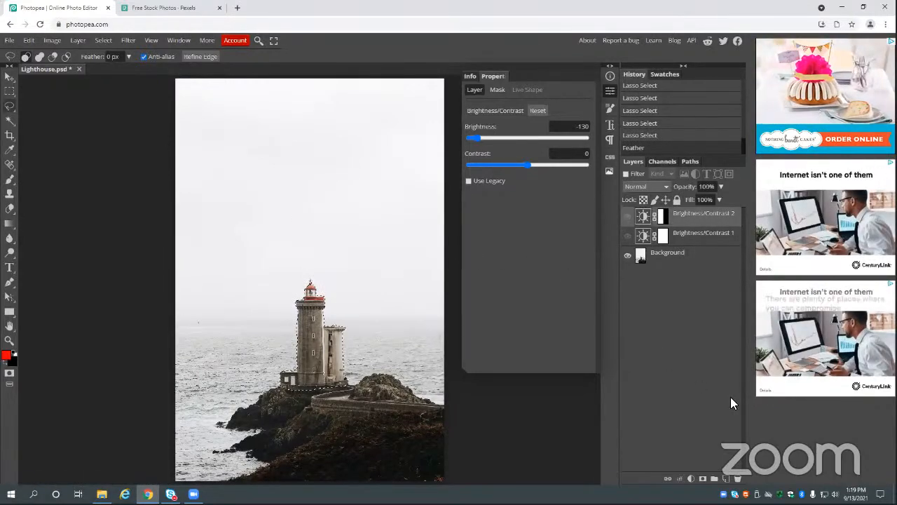
- Add a Hue/Saturation adjustment layer limited to the selected lighthouse and raise its Saturation to 39
{"action": "left_click", "coordinate": [691, 479]}
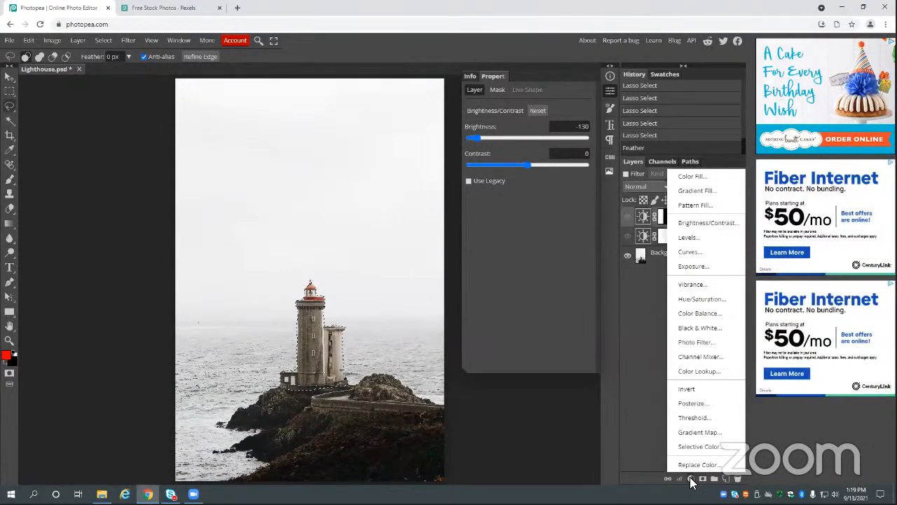
{"action": "left_click", "coordinate": [696, 300]}
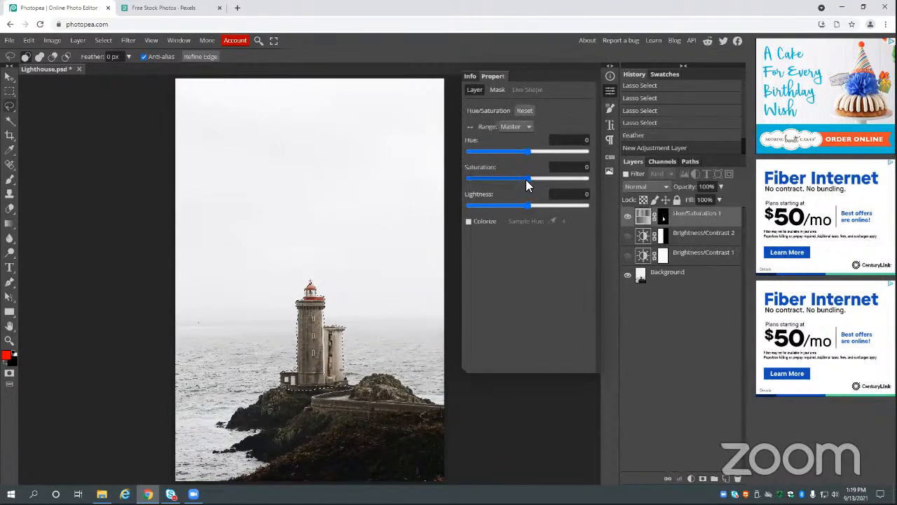
{"action": "left_click_drag", "start_coordinate": [527, 181], "coordinate": [550, 183]}
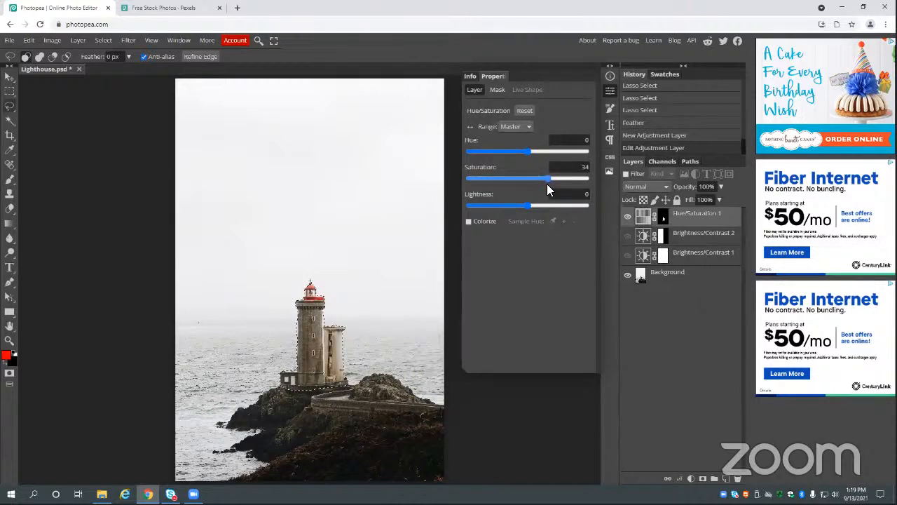
{"action": "left_click_drag", "start_coordinate": [549, 183], "coordinate": [548, 183]}
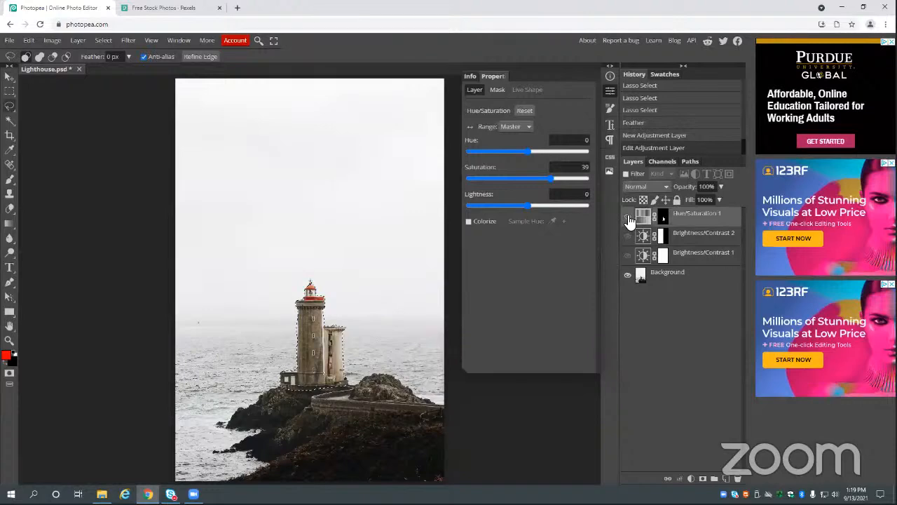
- Compare the lighthouse close up with the Hue/Saturation adjustment layer hidden and shown
{"action": "left_click", "coordinate": [628, 216]}
{"action": "key", "text": "z"}
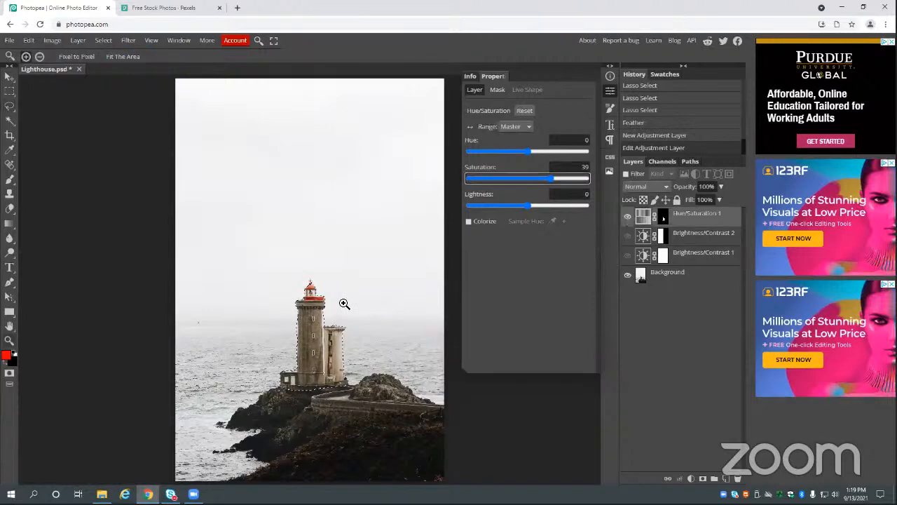
{"action": "left_click", "coordinate": [340, 301]}
{"action": "left_click", "coordinate": [339, 313]}
{"action": "left_click", "coordinate": [345, 330]}
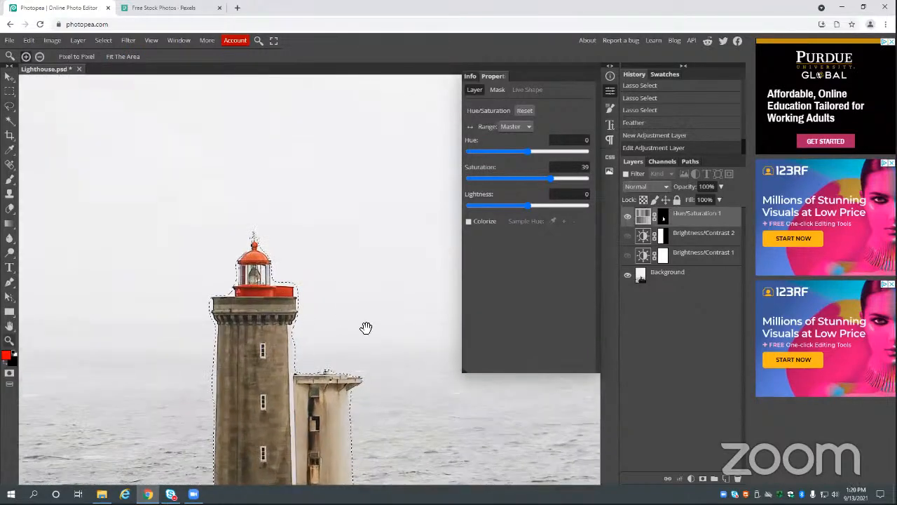
{"action": "left_click_drag", "start_coordinate": [366, 327], "coordinate": [373, 227]}
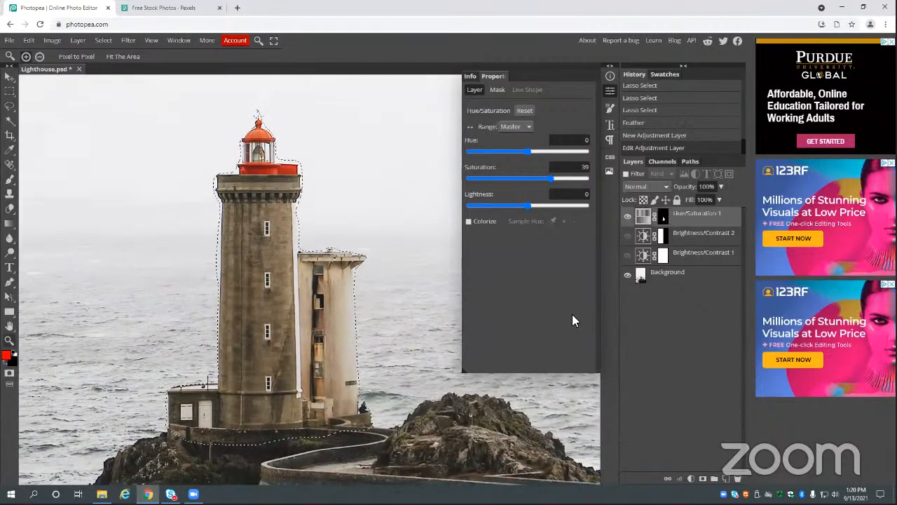
{"action": "left_click", "coordinate": [628, 217]}
{"action": "left_click", "coordinate": [628, 217]}
{"action": "left_click", "coordinate": [629, 217]}
{"action": "left_click", "coordinate": [629, 217]}
{"action": "left_click", "coordinate": [409, 284], "text": "alt"}
{"action": "left_click", "coordinate": [408, 284], "text": "alt"}
{"action": "left_click", "coordinate": [409, 284], "text": "alt"}
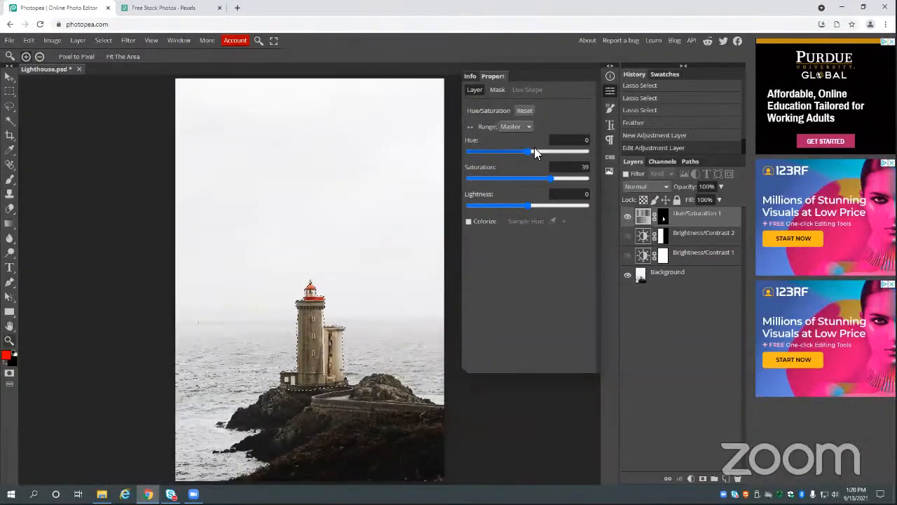
- Try an exaggerated recolouring of the lighthouse with Saturation 100 and Hue -97, and inspect the edges of the affected area
{"action": "left_click_drag", "start_coordinate": [551, 178], "coordinate": [586, 181]}
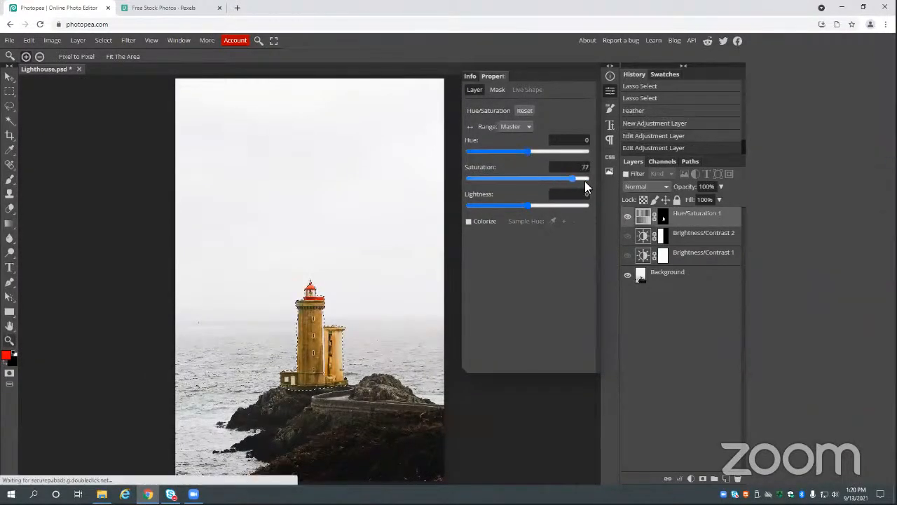
{"action": "left_click_drag", "start_coordinate": [531, 151], "coordinate": [498, 168]}
{"action": "left_click", "coordinate": [350, 296]}
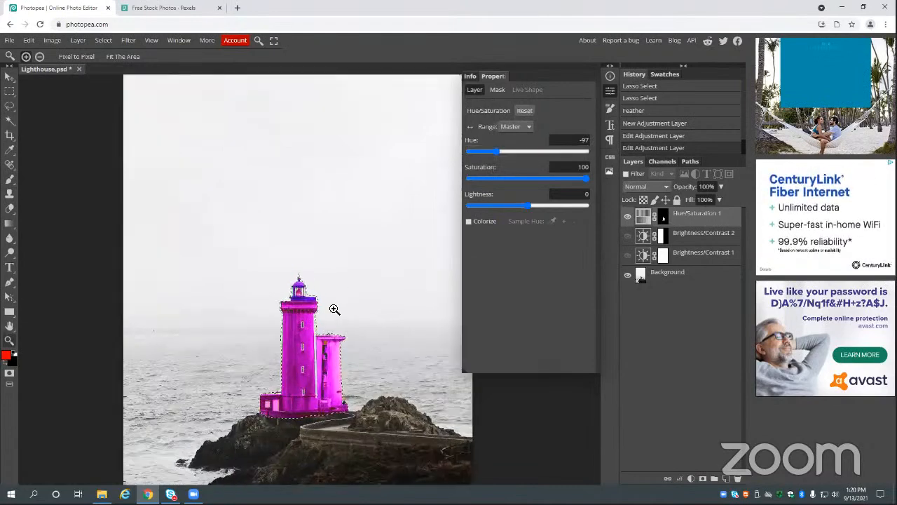
{"action": "left_click", "coordinate": [334, 319]}
{"action": "key", "text": "space"}
{"action": "left_click_drag", "start_coordinate": [333, 314], "coordinate": [324, 210]}
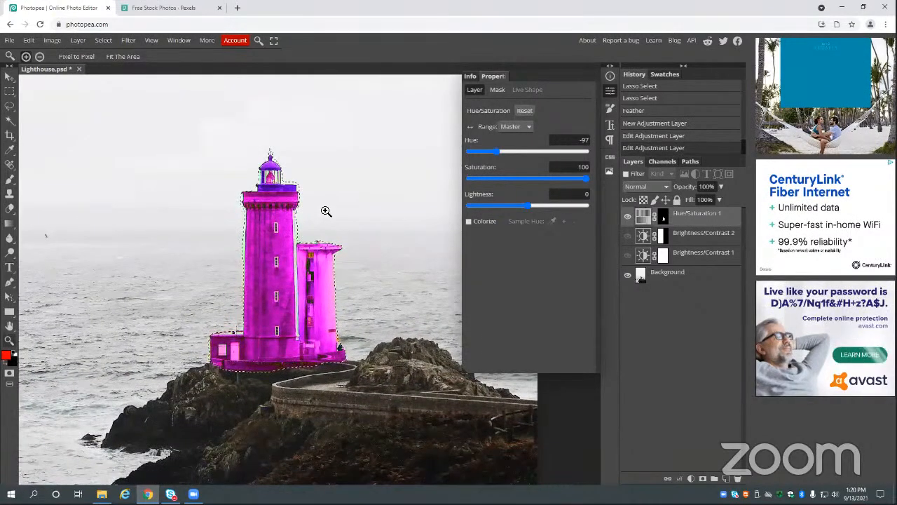
{"action": "left_click", "coordinate": [324, 211]}
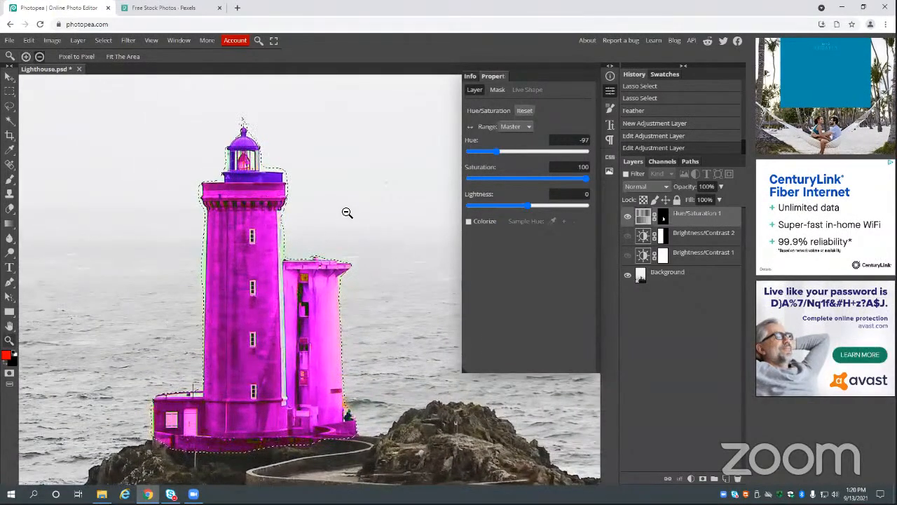
{"action": "left_click", "coordinate": [354, 215], "text": "alt"}
{"action": "left_click", "coordinate": [354, 215], "text": "alt"}
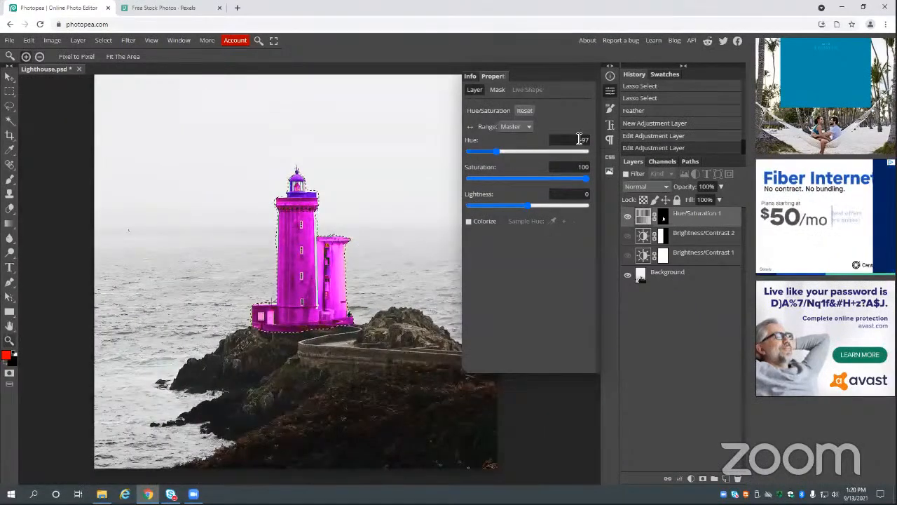
- Set the adjustment layer's Hue to 0 and its Saturation to 42
{"action": "left_click_drag", "start_coordinate": [579, 139], "coordinate": [591, 141]}
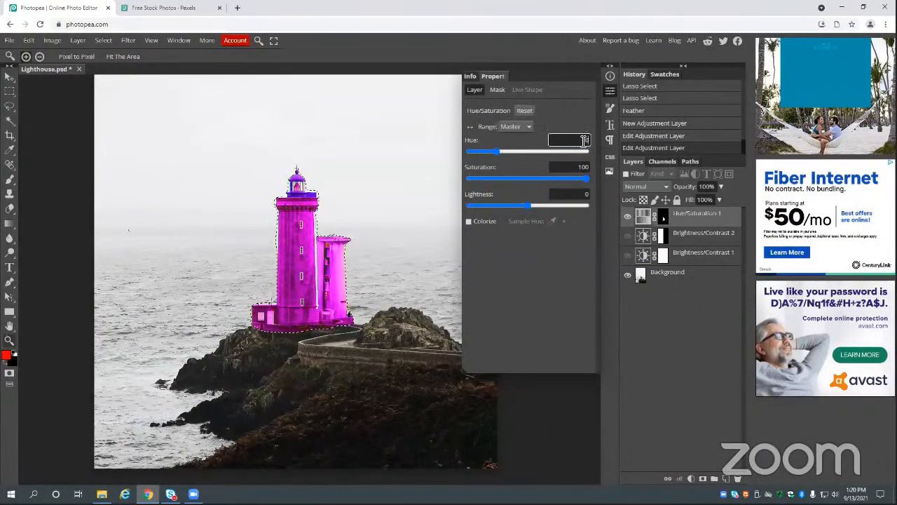
{"action": "left_click", "coordinate": [583, 178]}
{"action": "left_click_drag", "start_coordinate": [577, 178], "coordinate": [551, 179]}
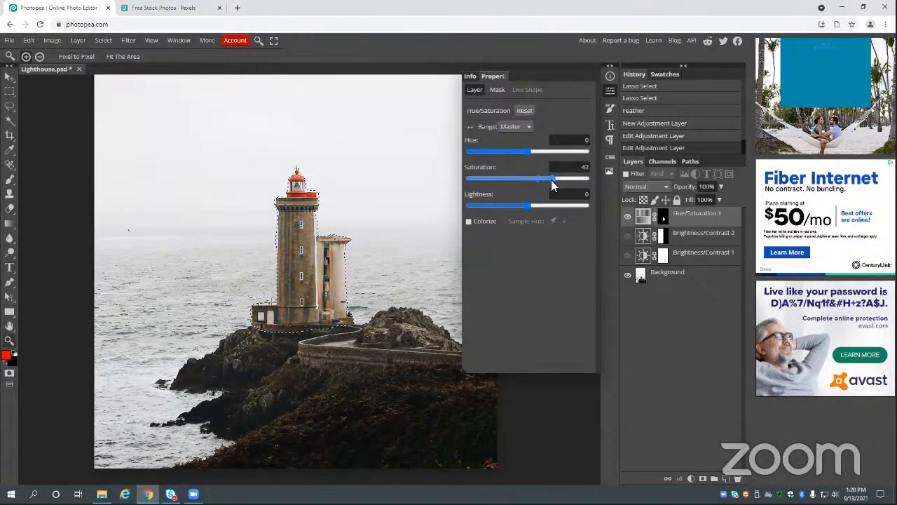
- Deselect the lighthouse and check the adjusted photo as a whole
{"action": "key", "text": "l"}
{"action": "left_click", "coordinate": [402, 270]}
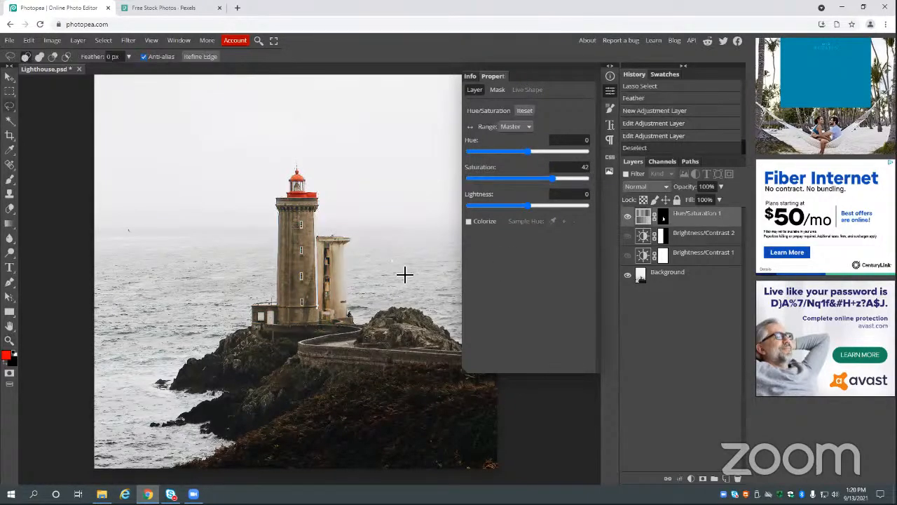
{"action": "key", "text": "z"}
{"action": "scroll", "coordinate": [391, 276], "scroll_direction": "down", "scroll_amount": 2}
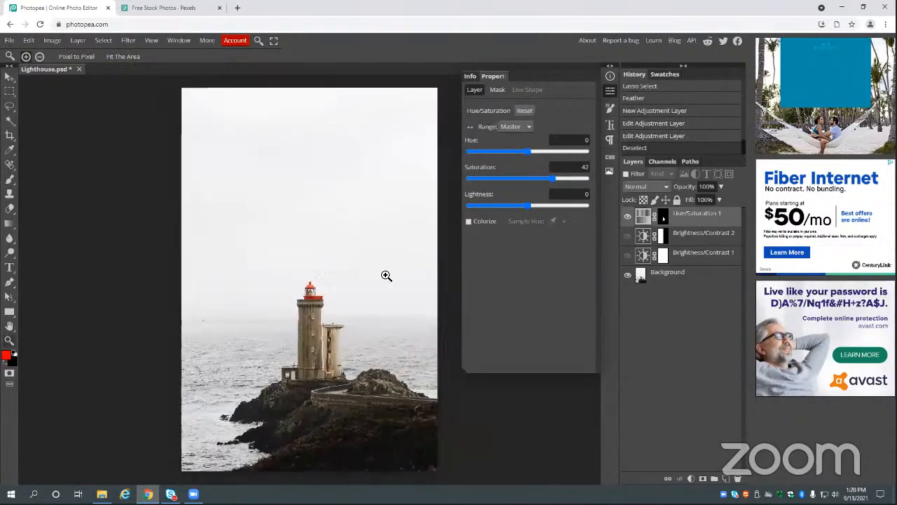
{"action": "scroll", "coordinate": [391, 277], "scroll_direction": "up", "scroll_amount": 2}
{"action": "scroll", "coordinate": [386, 277], "scroll_direction": "down", "scroll_amount": 3}
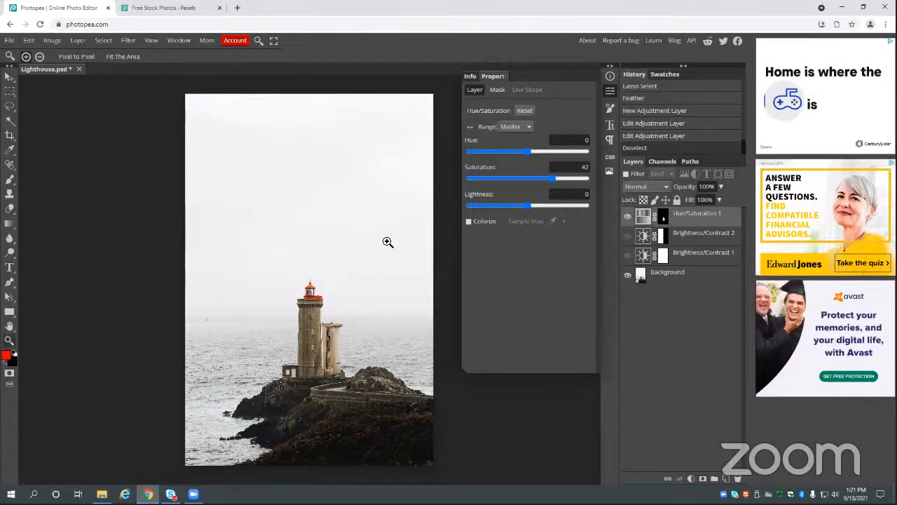
- Open Blemish.jpg from the Photopea Example Photos folder as a second document
{"action": "left_click", "coordinate": [11, 42]}
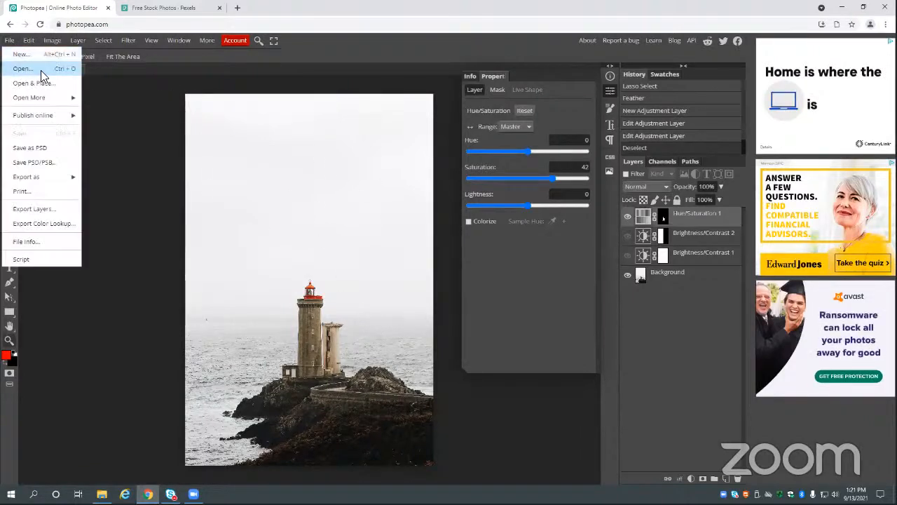
{"action": "left_click", "coordinate": [28, 69]}
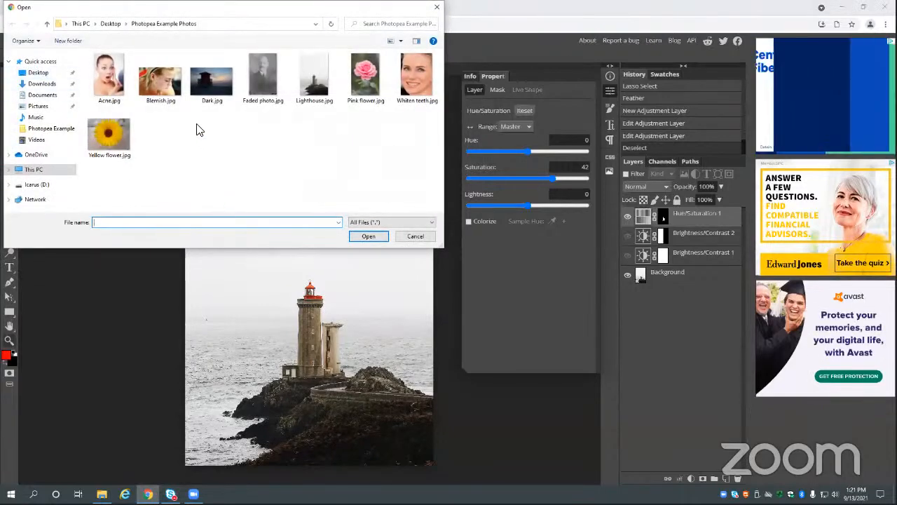
{"action": "left_click", "coordinate": [160, 84]}
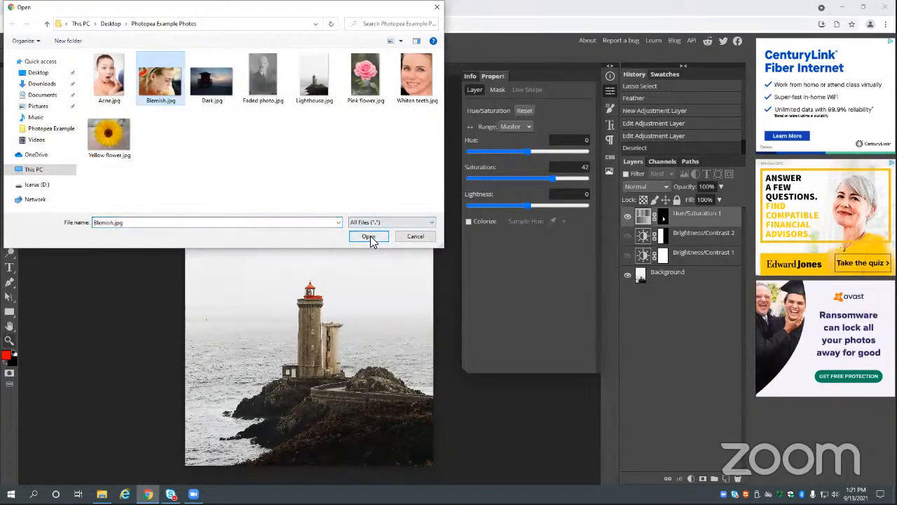
{"action": "left_click", "coordinate": [369, 237]}
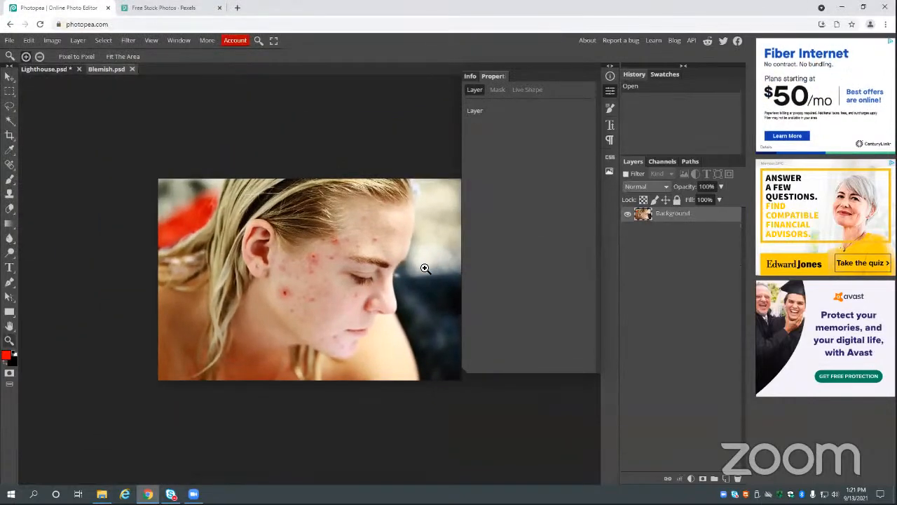
{"action": "left_click_drag", "start_coordinate": [426, 269], "coordinate": [429, 270]}
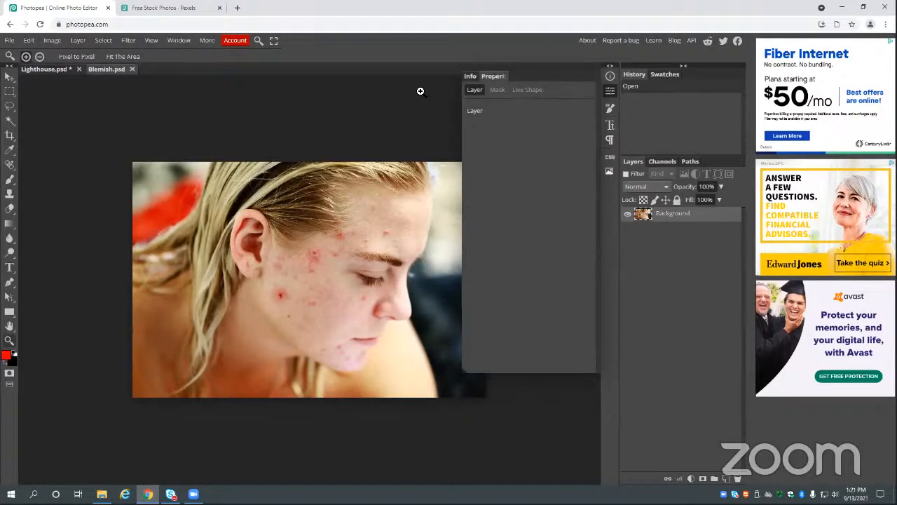
{"action": "mouse_move", "coordinate": [428, 201]}
{"action": "left_mouse_down"}
{"action": "mouse_move", "coordinate": [417, 199]}
{"action": "mouse_move", "coordinate": [425, 202]}
{"action": "left_mouse_up"}
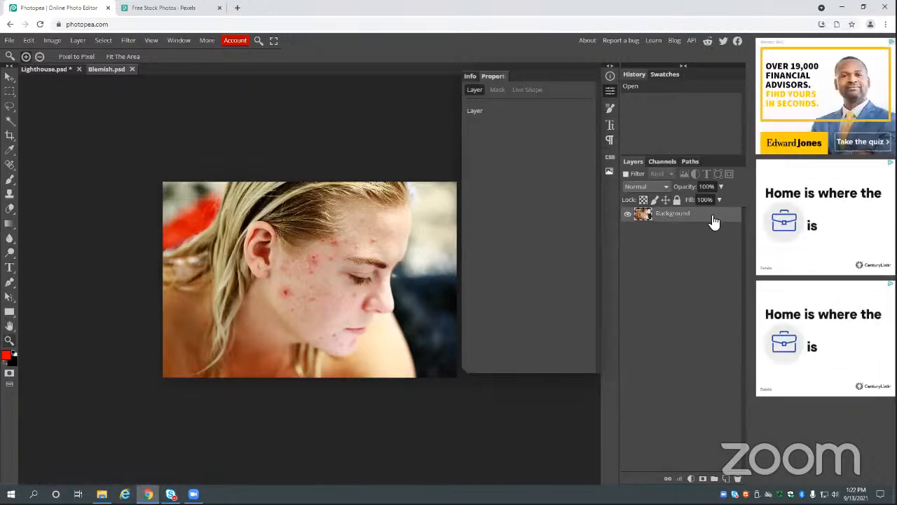
- Duplicate the Background layer of the portrait and activate the Spot Healing Brush to work on the copy
{"action": "right_click", "coordinate": [714, 222]}
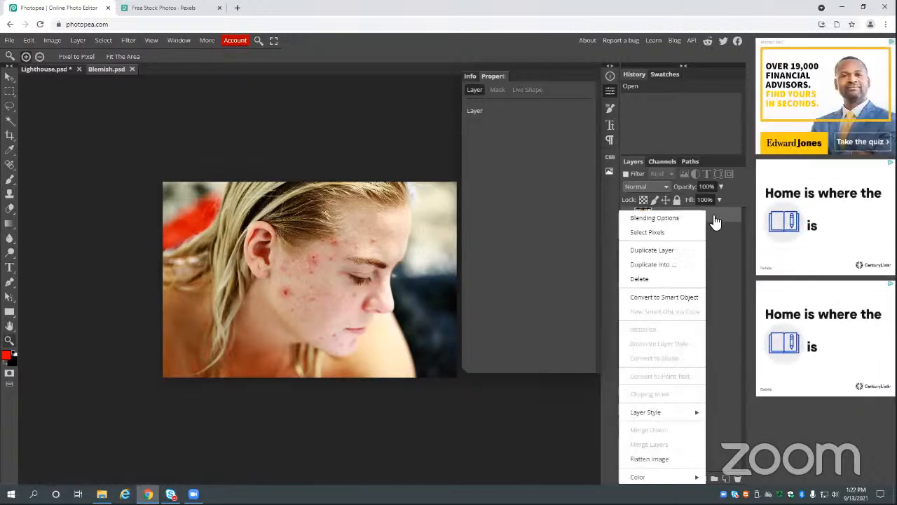
{"action": "left_click", "coordinate": [670, 251]}
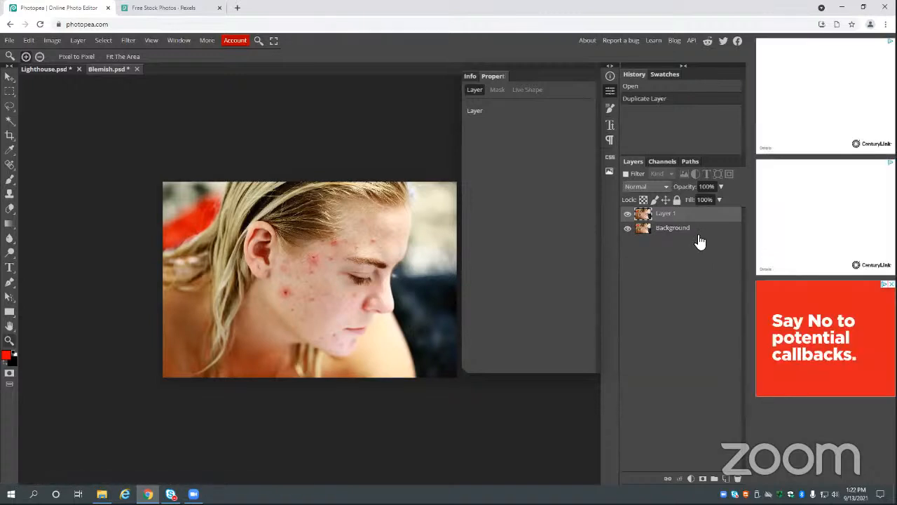
{"action": "left_click", "coordinate": [8, 166]}
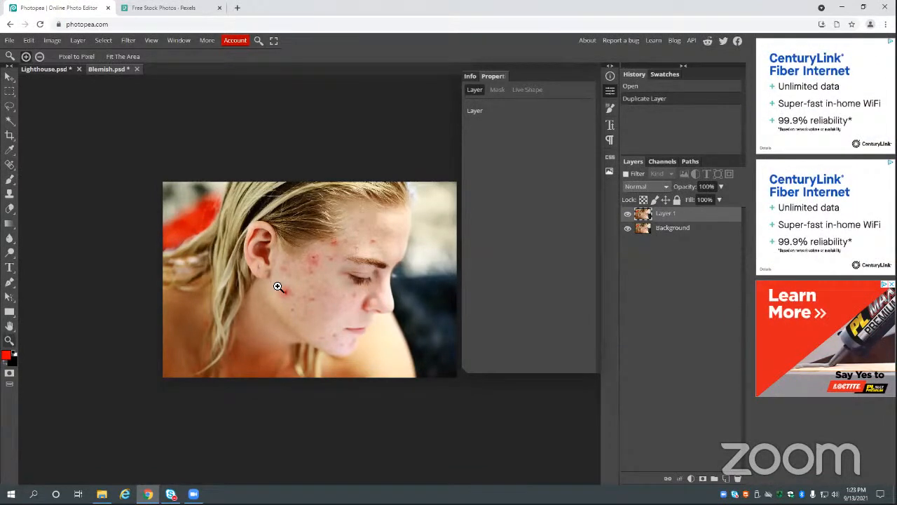
{"action": "key", "text": "j"}
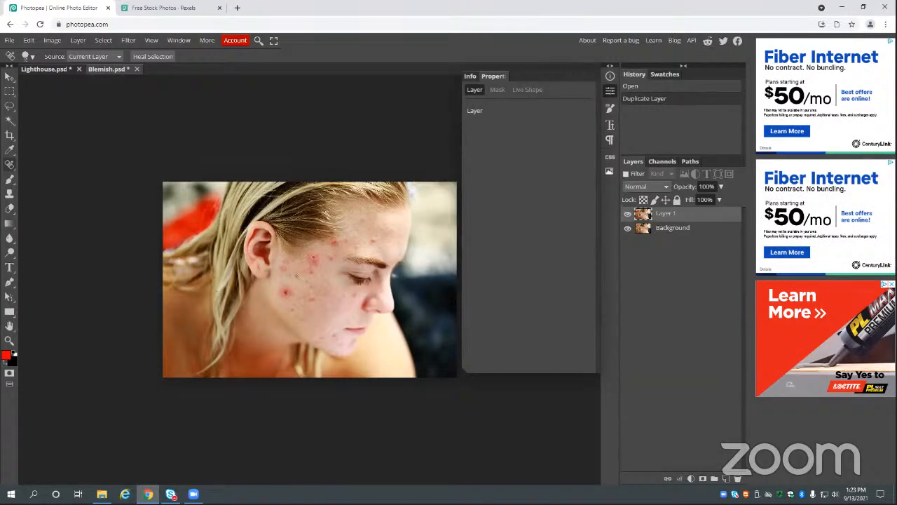
- Zoom in on the face and dab the Spot Healing Brush once on the skin beside the closed eye
{"action": "key", "text": "z"}
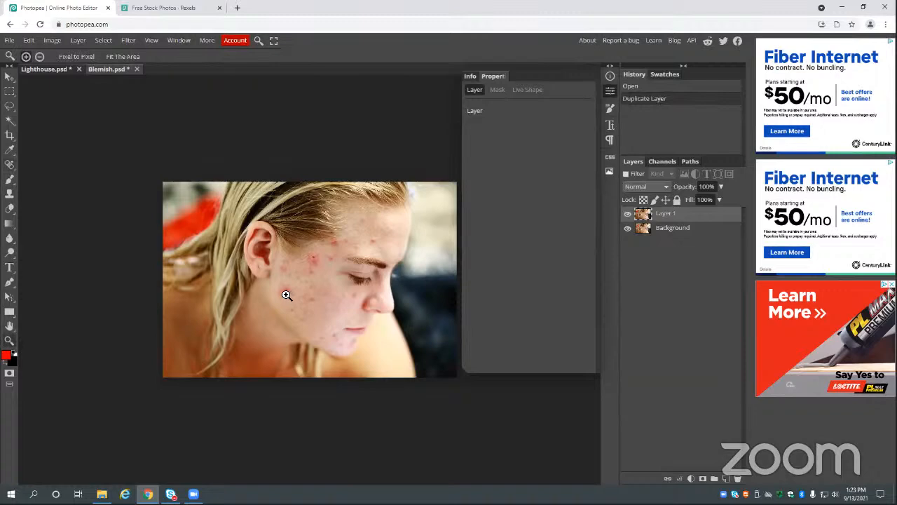
{"action": "left_click", "coordinate": [306, 283]}
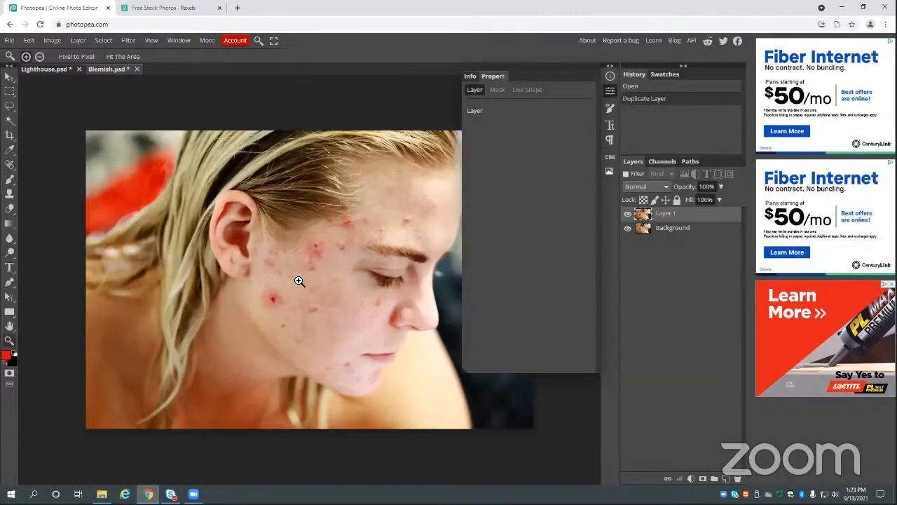
{"action": "left_click", "coordinate": [299, 278]}
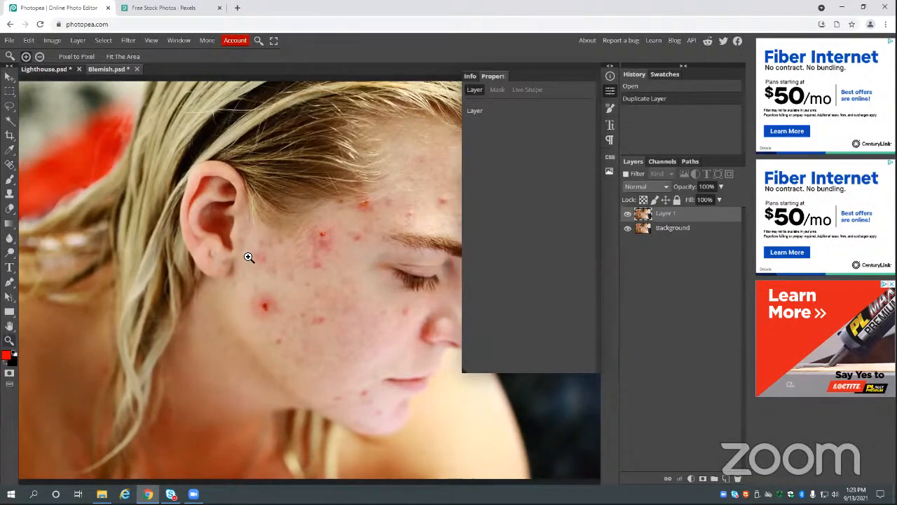
{"action": "key", "text": "j"}
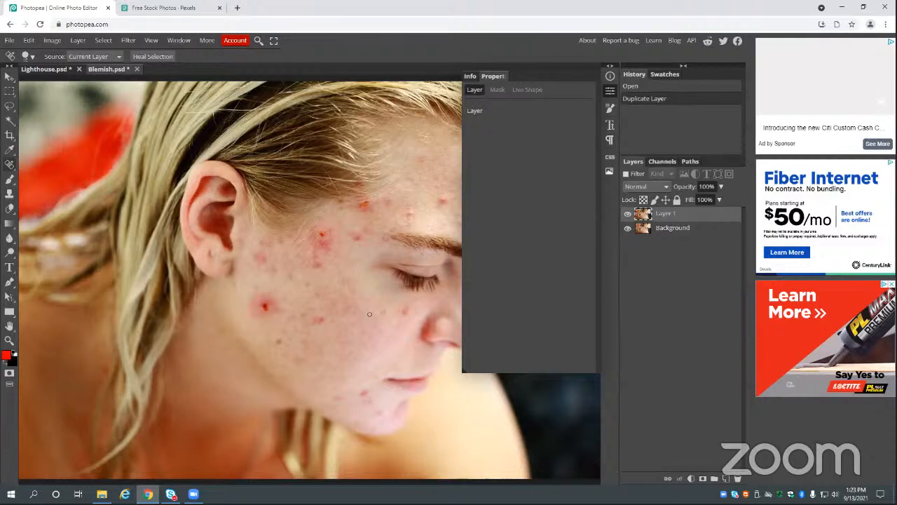
{"action": "left_click", "coordinate": [32, 56]}
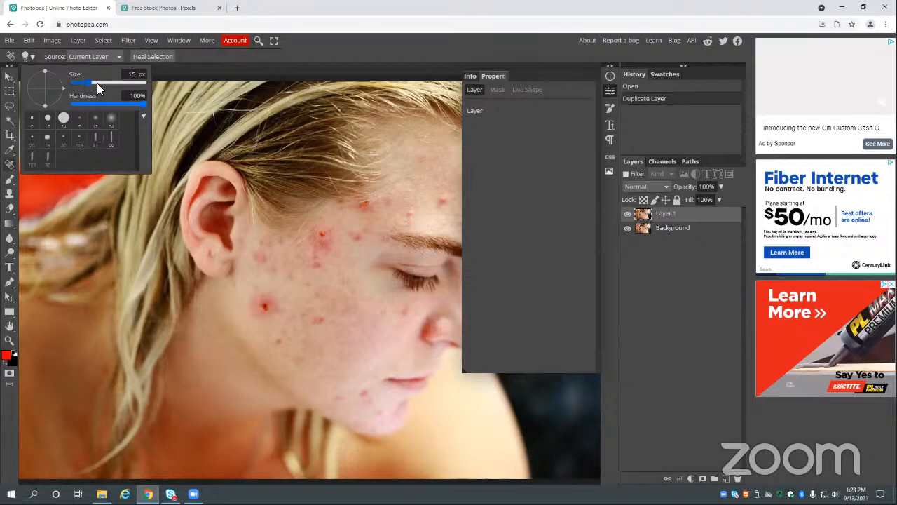
{"action": "left_click", "coordinate": [31, 56]}
{"action": "left_click", "coordinate": [31, 56]}
{"action": "left_click", "coordinate": [363, 269]}
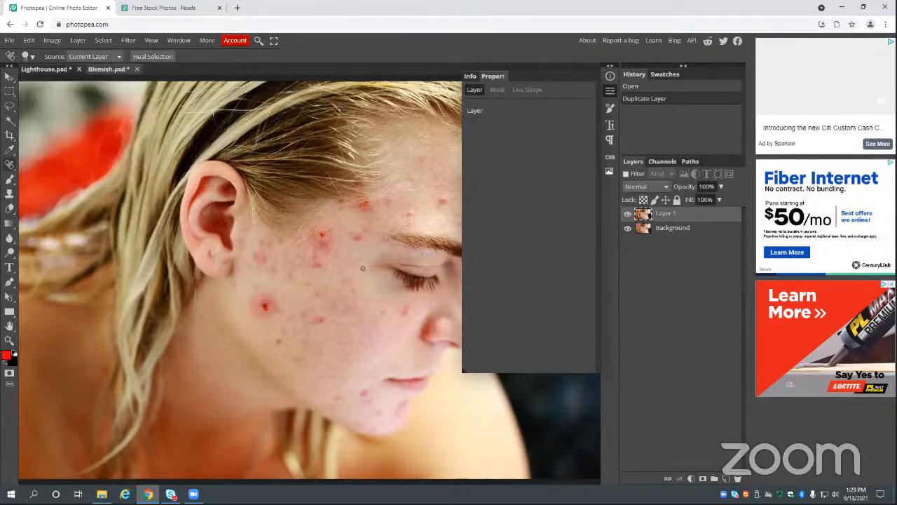
{"action": "left_click", "coordinate": [362, 269]}
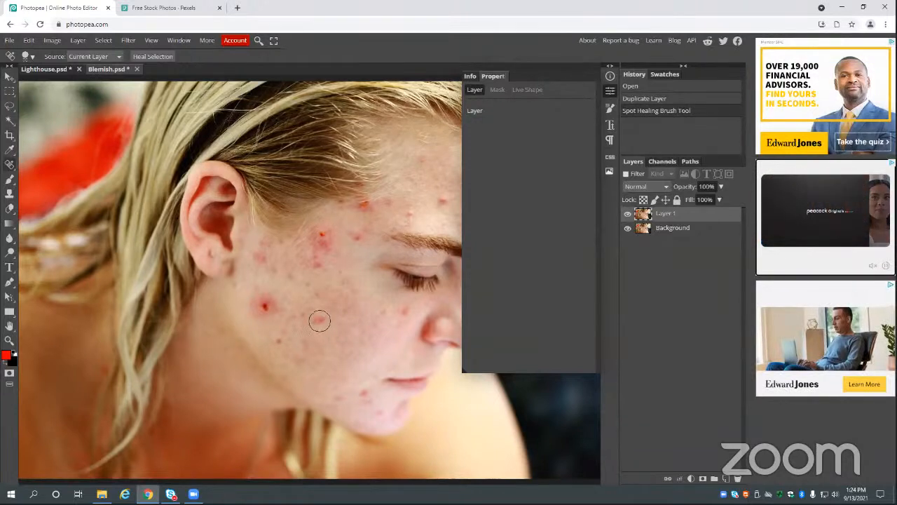
- Try out smaller and much larger healing brush sizes over the small red spot in the middle of the cheek
{"action": "key", "text": "bracketleft"}
{"action": "key", "text": "bracketleft"}
{"action": "key", "text": "bracketleft"}
{"action": "key", "text": "bracketleft"}
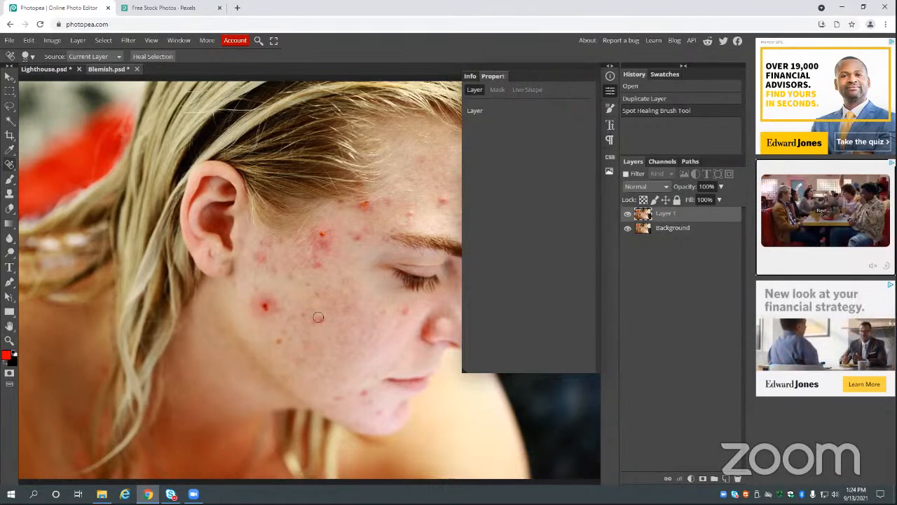
{"action": "key", "text": "bracketright"}
{"action": "key", "text": "bracketright"}
{"action": "key", "text": "bracketright"}
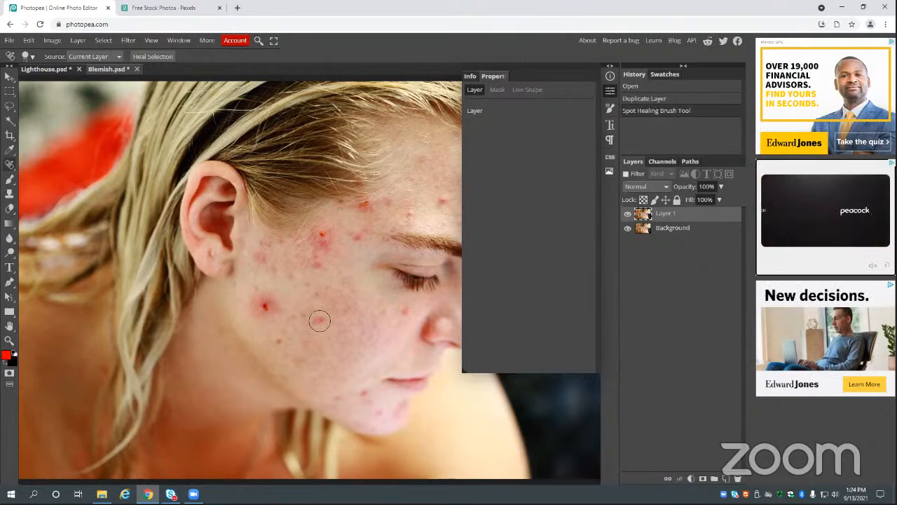
{"action": "key", "text": "bracketright"}
{"action": "key", "text": "bracketright"}
{"action": "key", "text": "bracketright"}
{"action": "key", "text": "bracketright"}
{"action": "key", "text": "bracketright"}
{"action": "key", "text": "bracketright"}
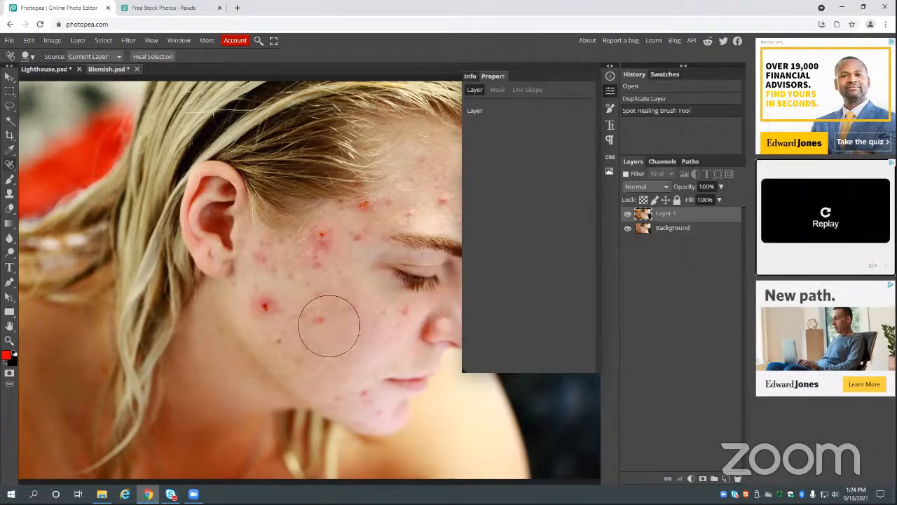
- Reduce the healing brush until it just covers the small red spot in the middle of the cheek, and heal that spot
{"action": "key", "text": "bracketleft"}
{"action": "key", "text": "bracketleft"}
{"action": "key", "text": "bracketleft"}
{"action": "key", "text": "bracketleft"}
{"action": "key", "text": "bracketleft"}
{"action": "key", "text": "bracketleft"}
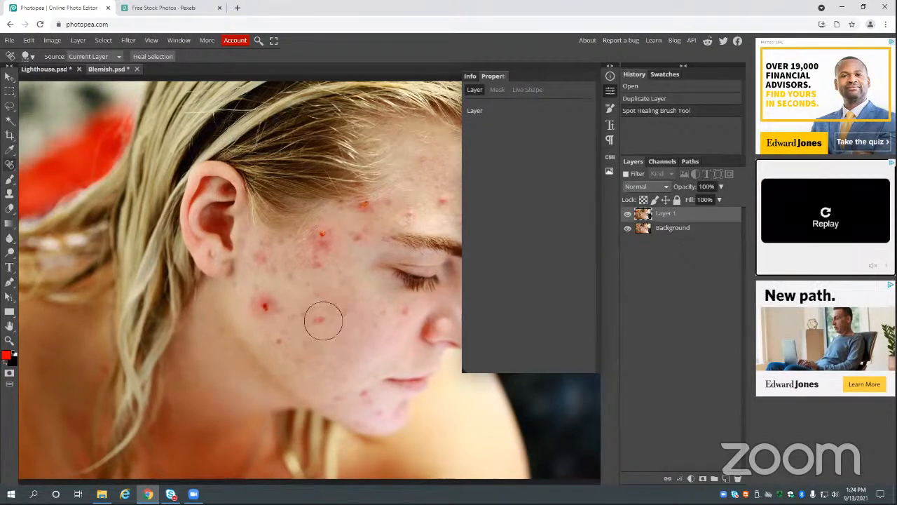
{"action": "key", "text": "bracketleft"}
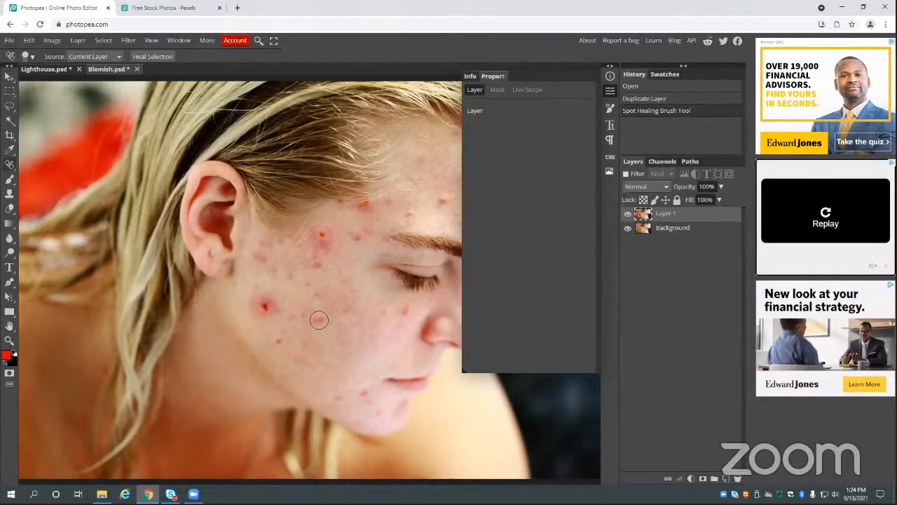
{"action": "left_click_drag", "start_coordinate": [319, 320], "coordinate": [319, 320]}
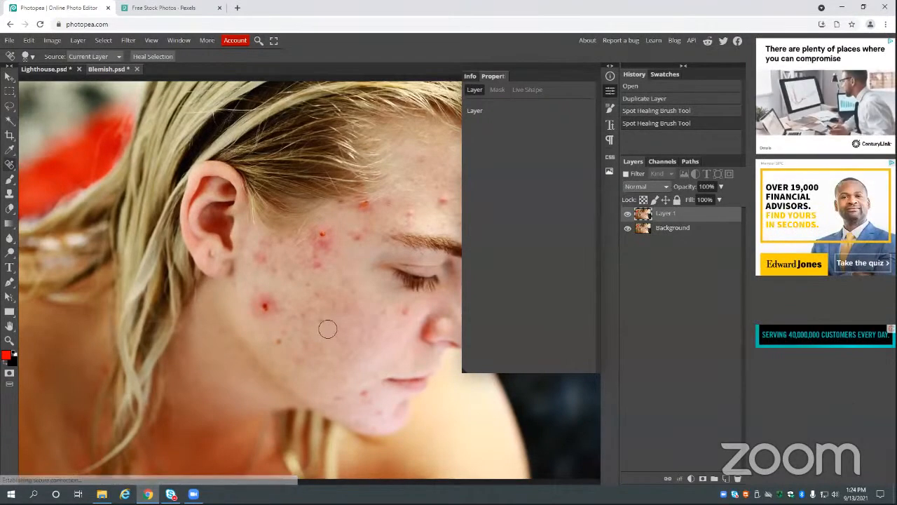
- Heal the three small blemishes on the chin below the mouth with the Spot Healing Brush
{"action": "left_click", "coordinate": [363, 392]}
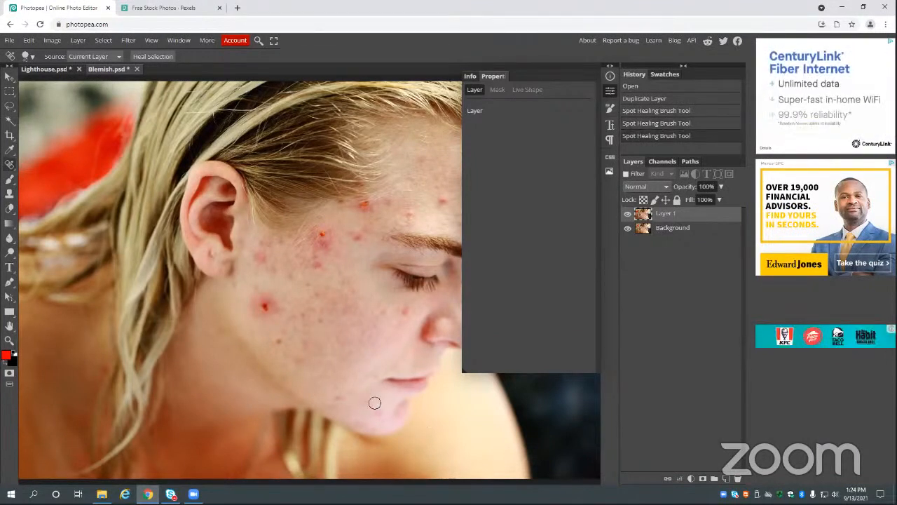
{"action": "left_click", "coordinate": [369, 402]}
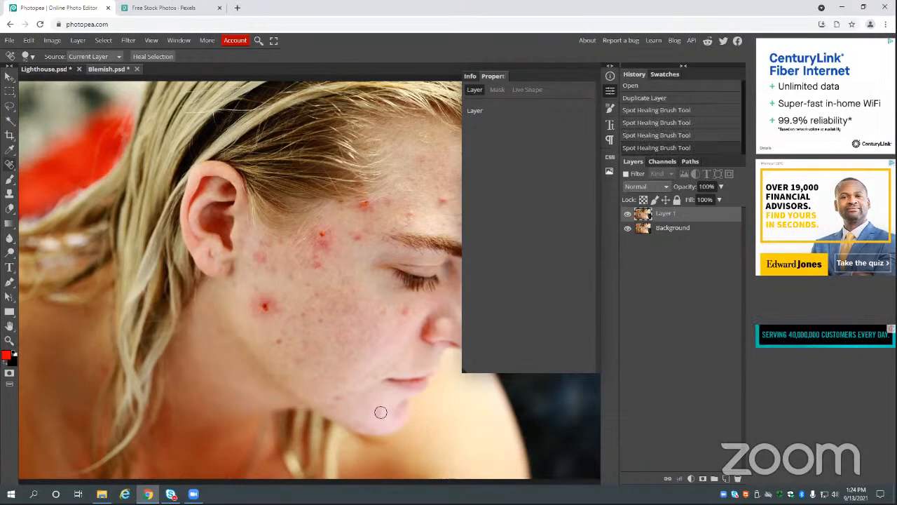
{"action": "left_click", "coordinate": [377, 413]}
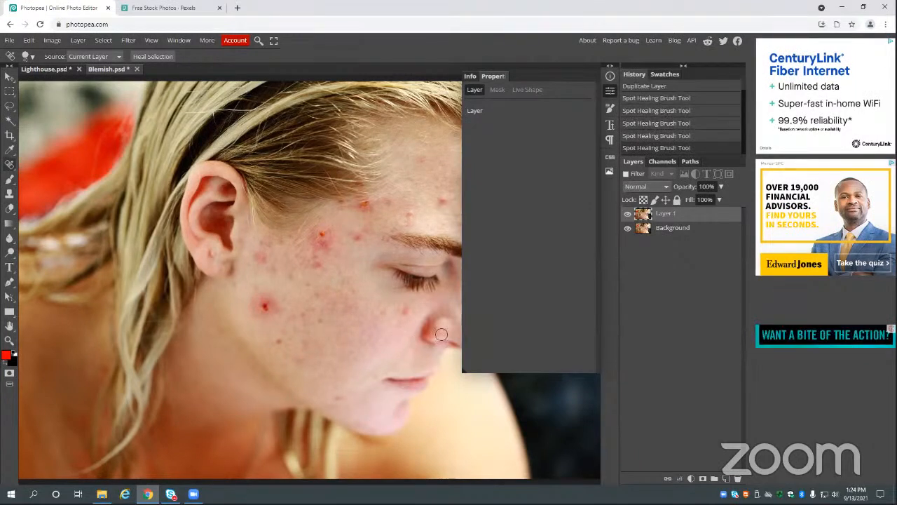
- Enlarge the healing brush to cover the large red blemish on the cheek below the ear, and heal it
{"action": "key", "text": "bracketright"}
{"action": "key", "text": "bracketright"}
{"action": "key", "text": "bracketright"}
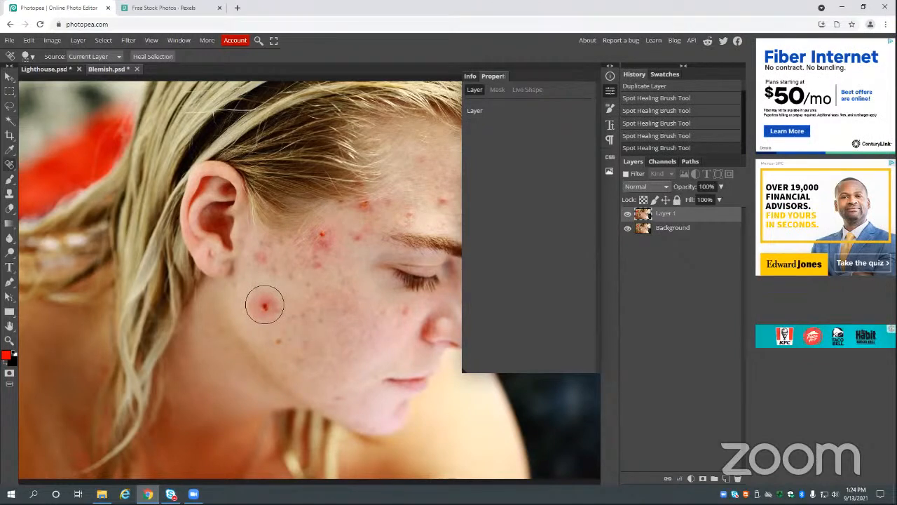
{"action": "left_click_drag", "start_coordinate": [265, 304], "coordinate": [264, 304]}
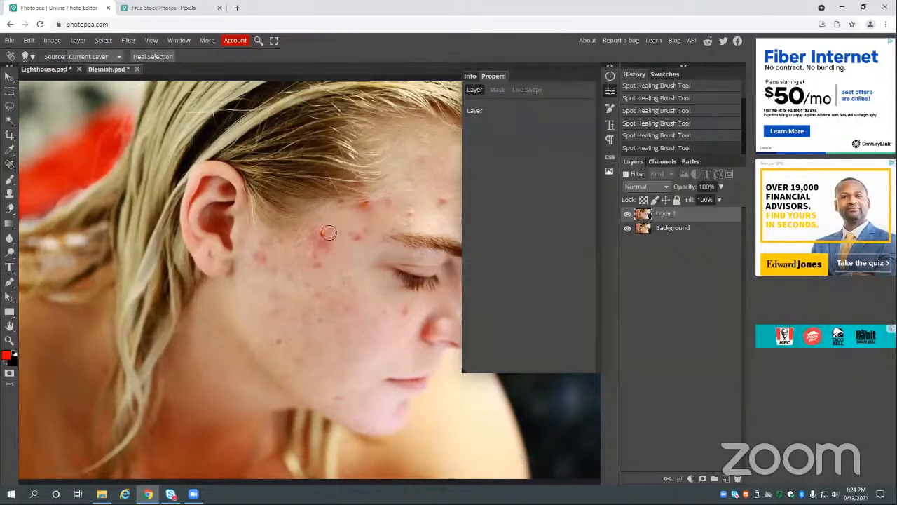
- Heal the small individual blemishes on the temple, above the eyebrow, on the cheek and in front of the ear
{"action": "left_click", "coordinate": [321, 234]}
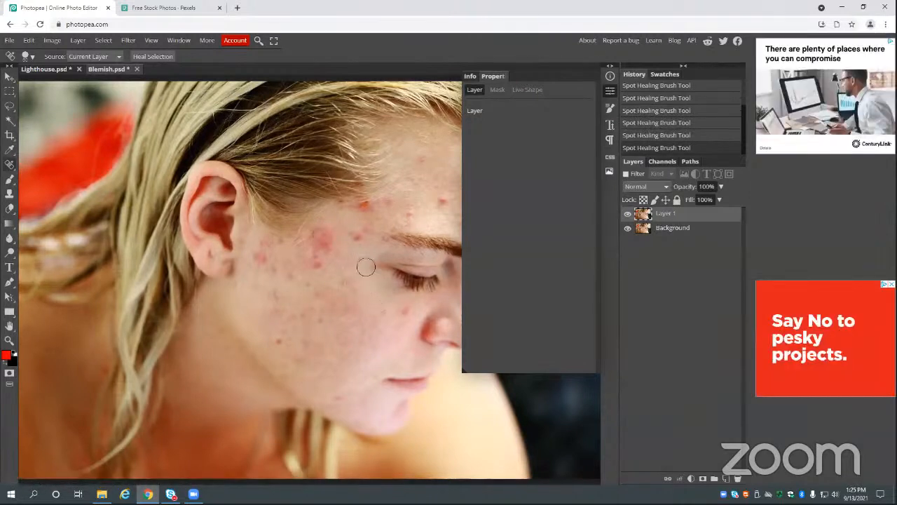
{"action": "left_click", "coordinate": [442, 199]}
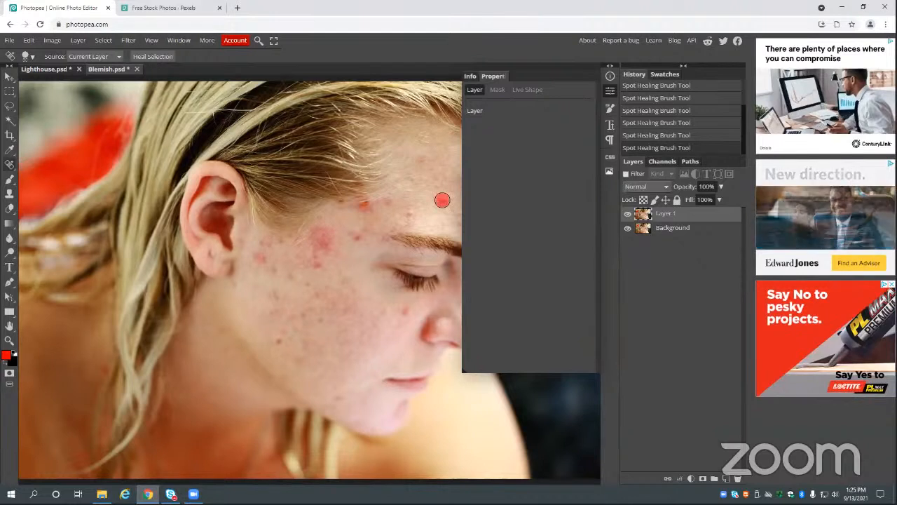
{"action": "left_click", "coordinate": [353, 237]}
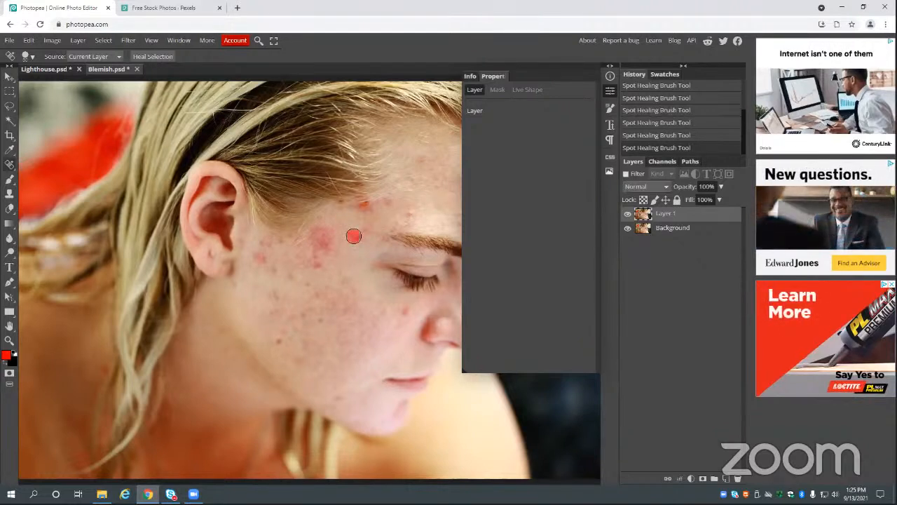
{"action": "left_click", "coordinate": [317, 266]}
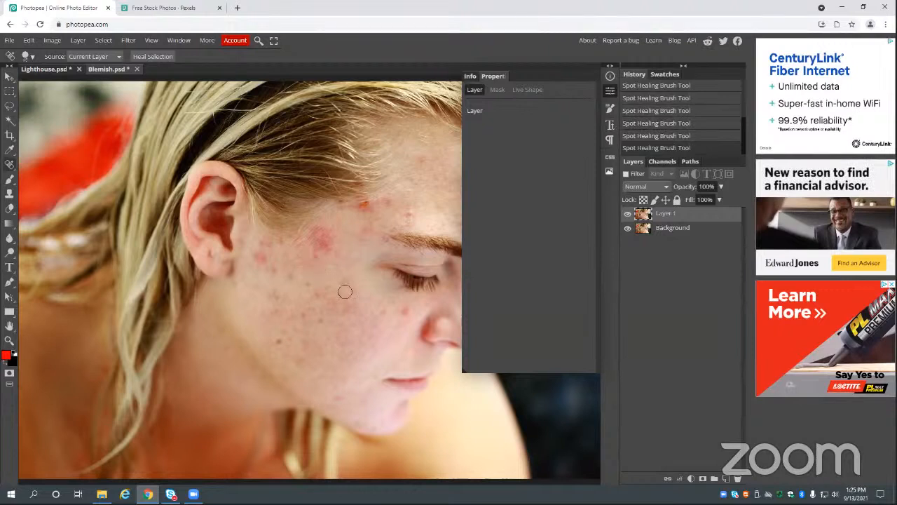
{"action": "left_click", "coordinate": [315, 258]}
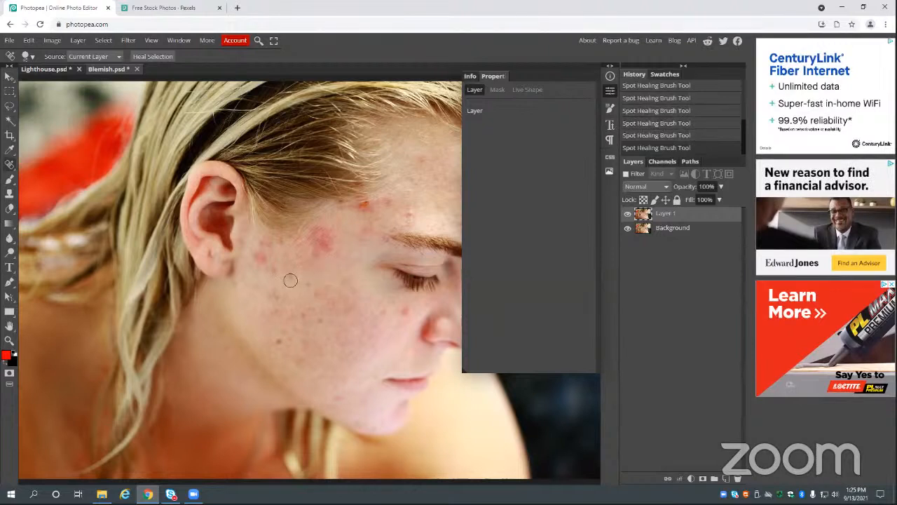
{"action": "left_click", "coordinate": [304, 315]}
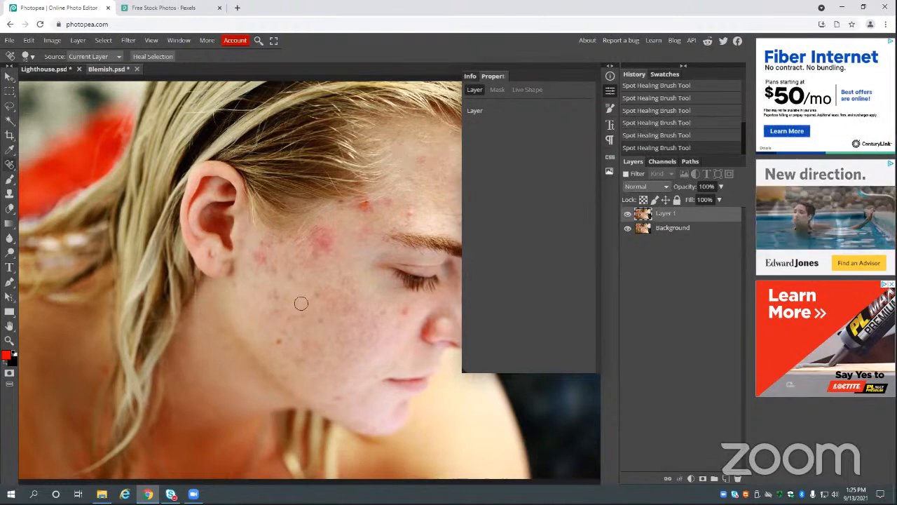
{"action": "left_click", "coordinate": [260, 259]}
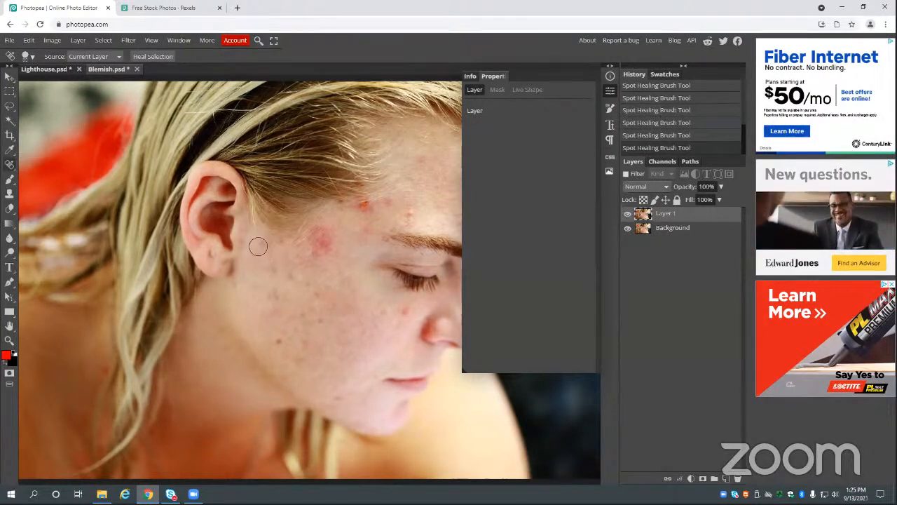
{"action": "left_click", "coordinate": [265, 246]}
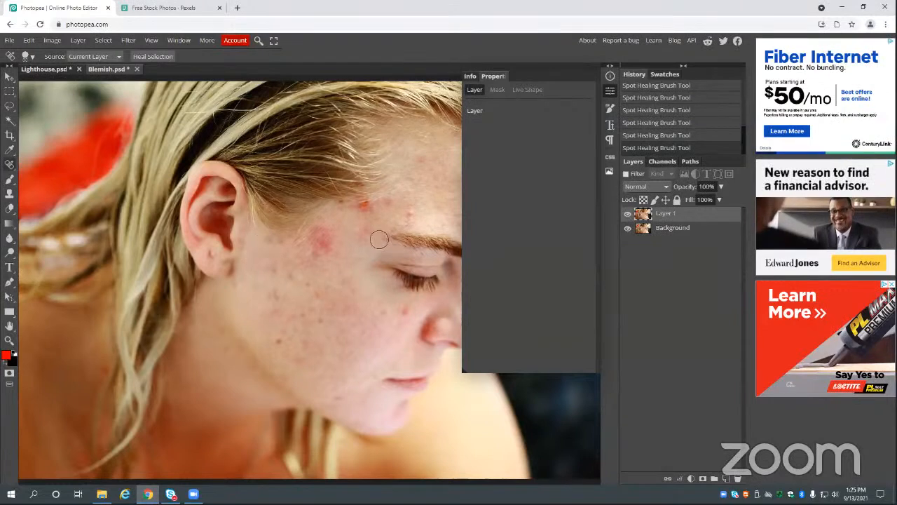
- Enlarge the healing brush to cover the remaining red patch on the temple, and heal it
{"action": "key", "text": "]"}
{"action": "key", "text": "]"}
{"action": "left_click", "coordinate": [325, 244]}
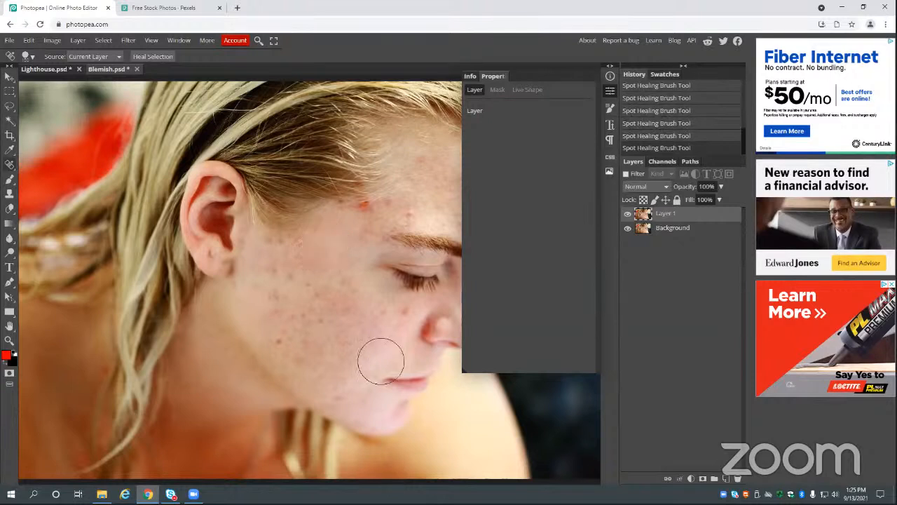
- Shrink the healing brush to the size of the red spot at the hairline above the temple, and heal it
{"action": "key", "text": "["}
{"action": "key", "text": "["}
{"action": "key", "text": "["}
{"action": "key", "text": "["}
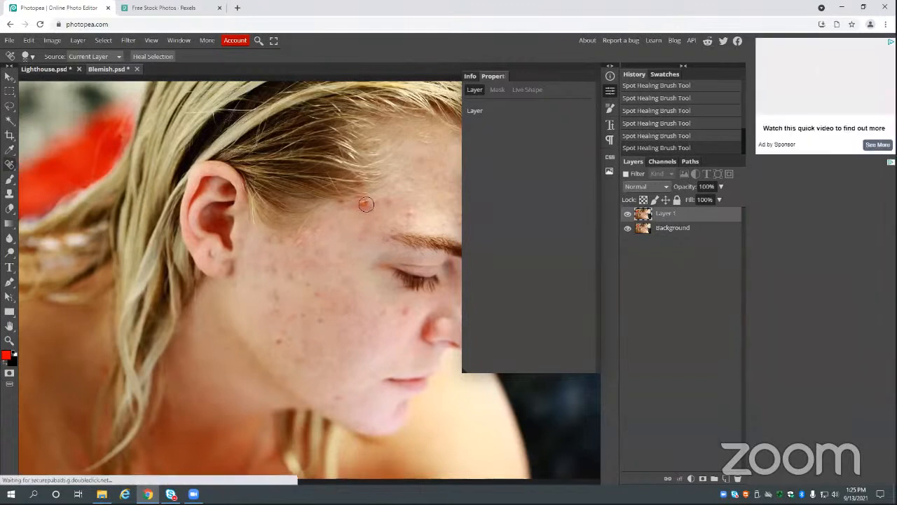
{"action": "left_click", "coordinate": [366, 204]}
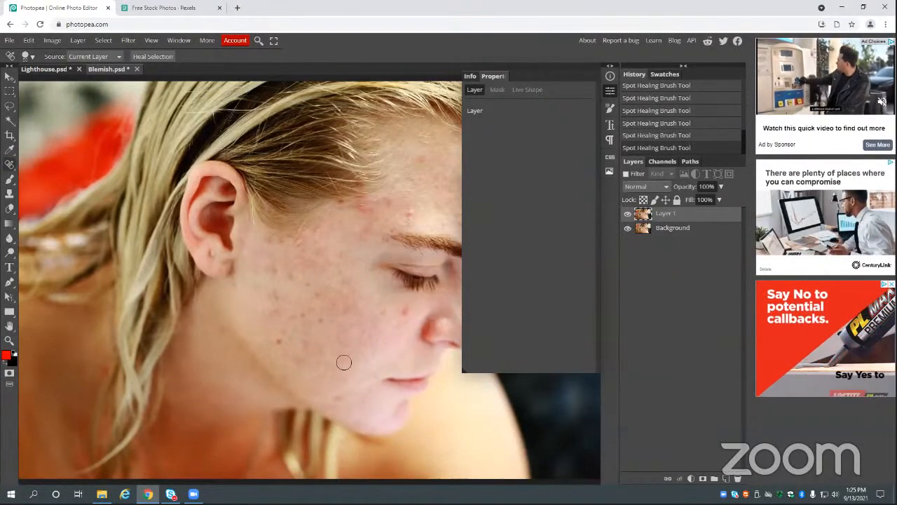
- Compare the whole portrait before and after healing by hiding and showing the retouched Layer 1
{"action": "key", "text": "z"}
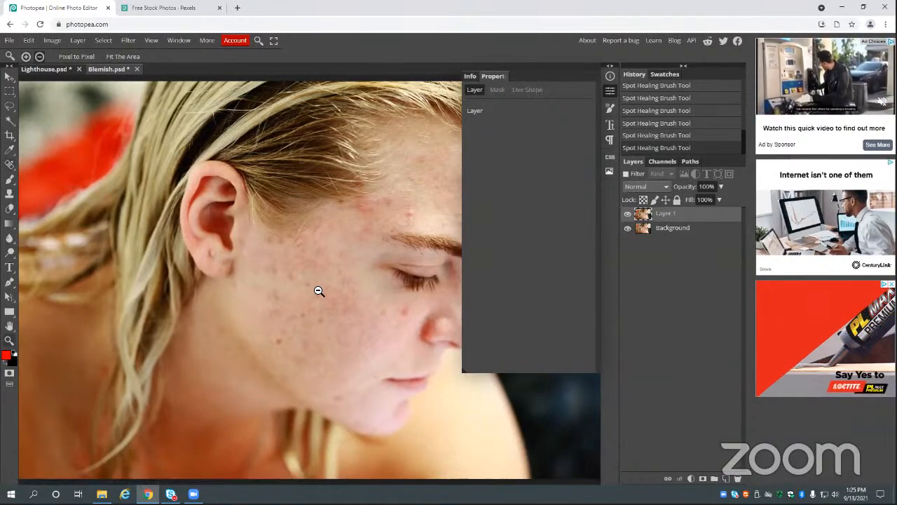
{"action": "key", "text": "alt"}
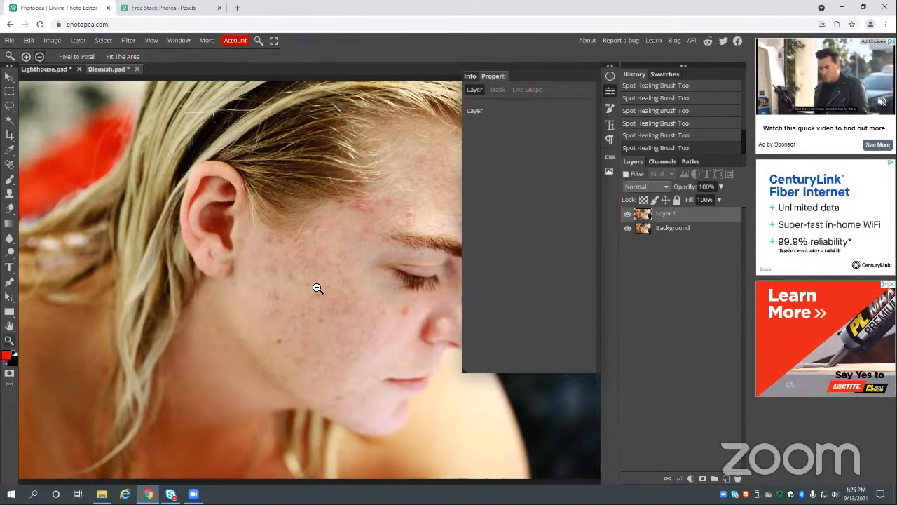
{"action": "left_click", "coordinate": [317, 288], "text": "alt"}
{"action": "left_click", "coordinate": [317, 287], "text": "alt"}
{"action": "left_click", "coordinate": [316, 288], "text": "alt"}
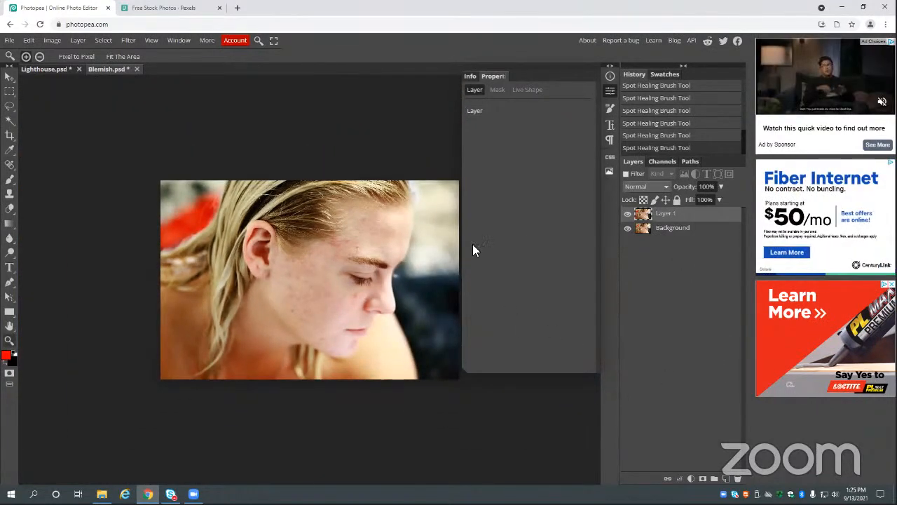
{"action": "left_click", "coordinate": [628, 214]}
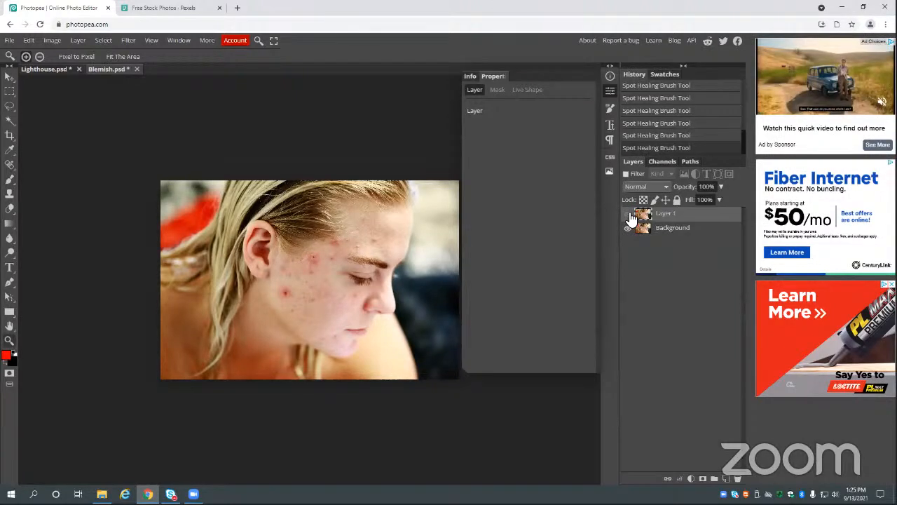
{"action": "left_click", "coordinate": [628, 214]}
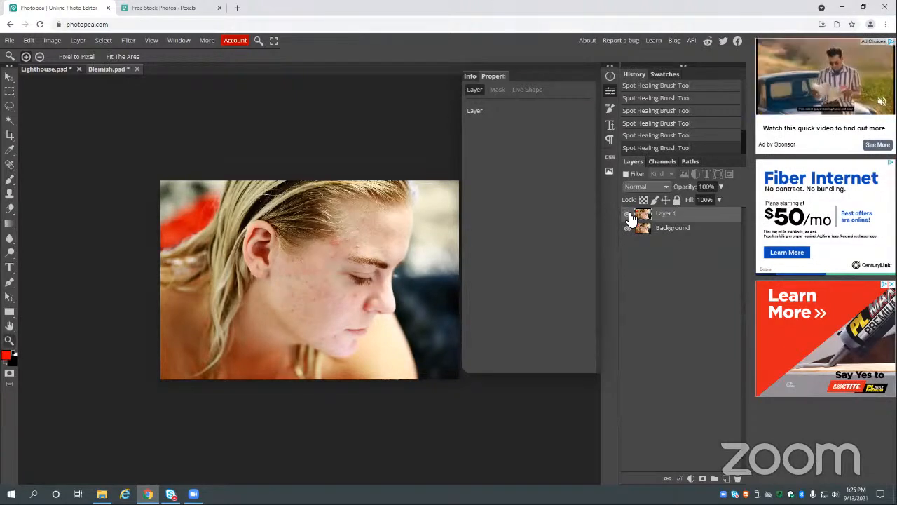
{"action": "left_click", "coordinate": [629, 215]}
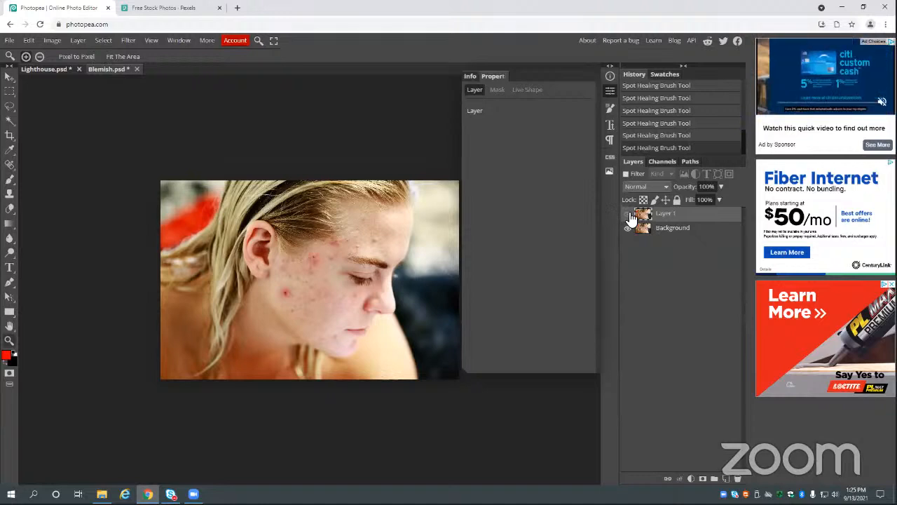
{"action": "left_click", "coordinate": [628, 214]}
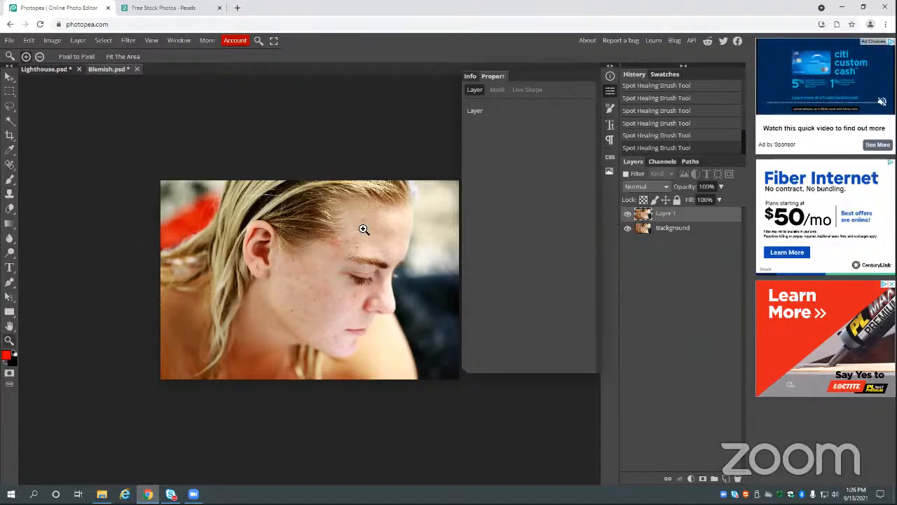
{"action": "left_click", "coordinate": [628, 214]}
{"action": "left_click", "coordinate": [628, 214]}
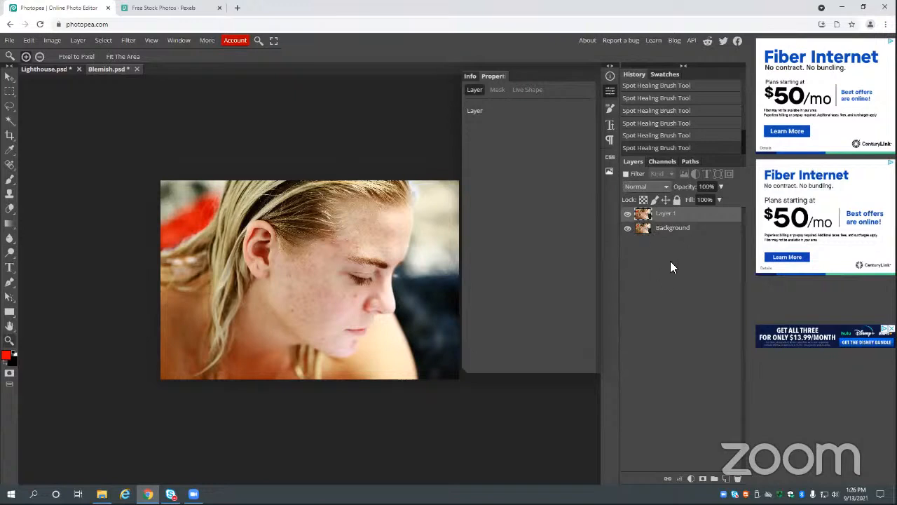
- Export the portrait as a JPG at 1920 × 1280 px and 70% quality, and view the exported file
{"action": "left_click", "coordinate": [9, 40]}
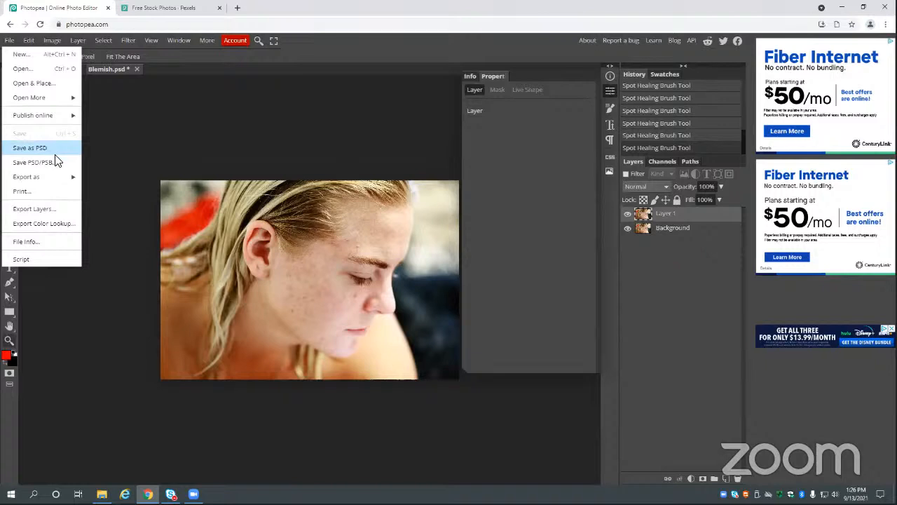
{"action": "mouse_move", "coordinate": [59, 179]}
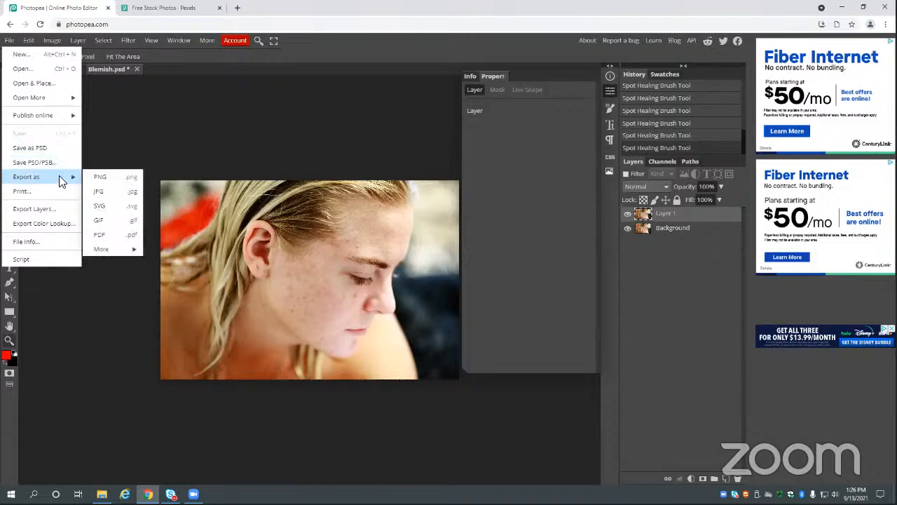
{"action": "left_click", "coordinate": [112, 190]}
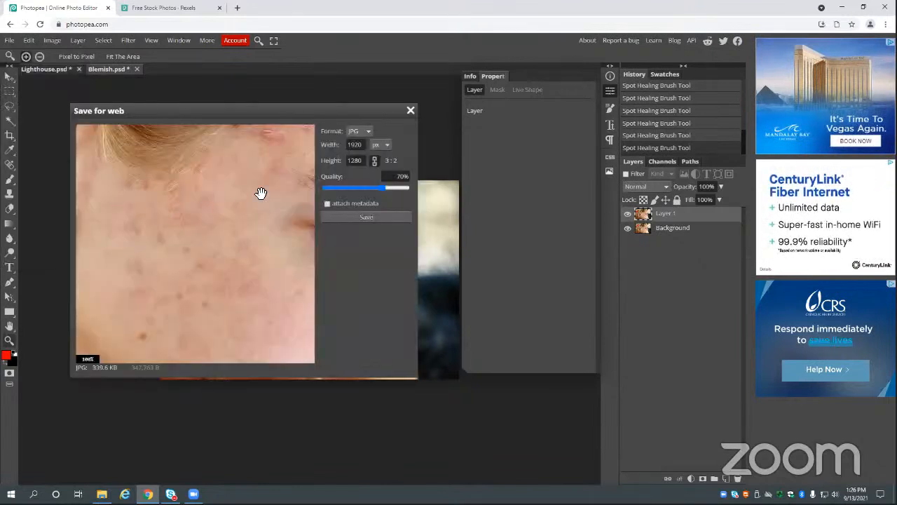
{"action": "left_click", "coordinate": [387, 217]}
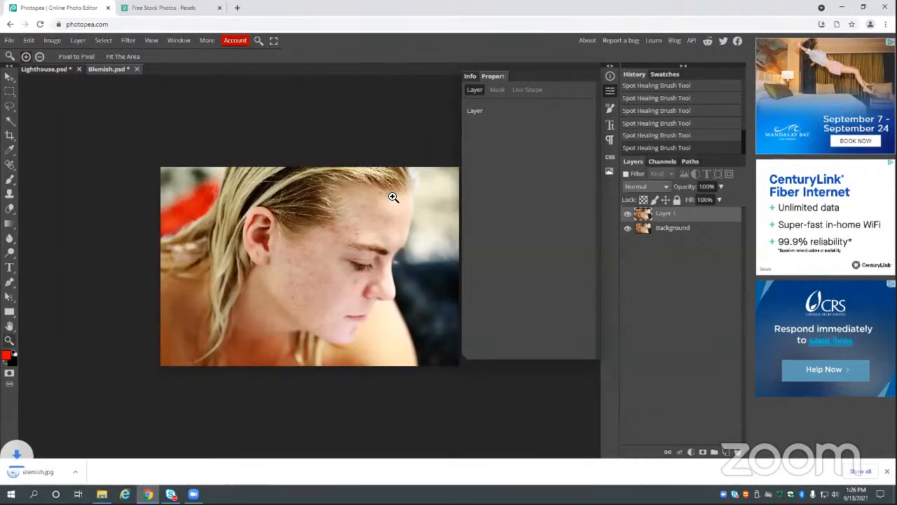
{"action": "left_click", "coordinate": [60, 472]}
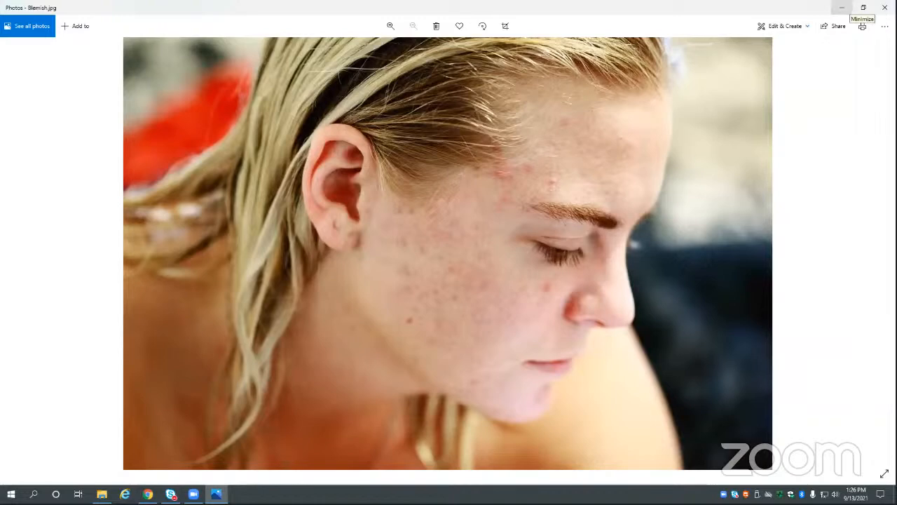
{"action": "left_click", "coordinate": [885, 7]}
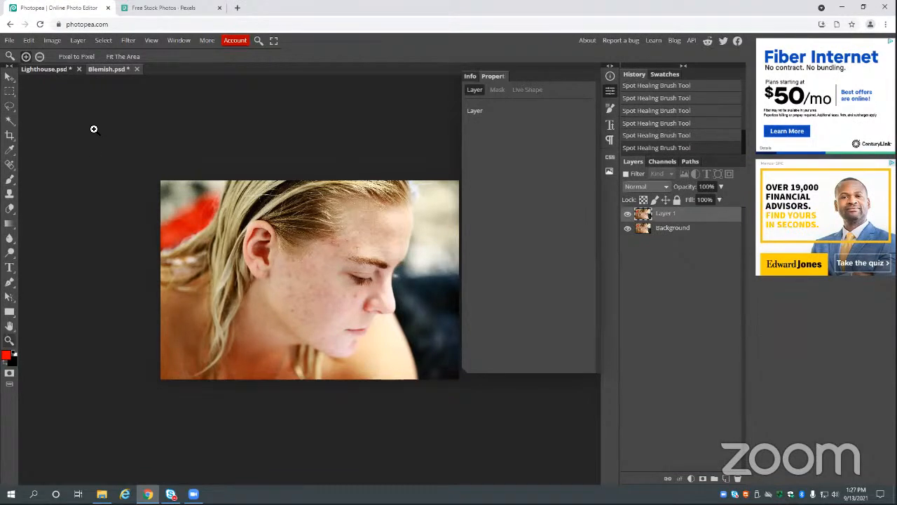
- Enlarge the portrait by setting a larger image width in inches, with resampling on and bilinear interpolation
{"action": "left_click", "coordinate": [50, 42]}
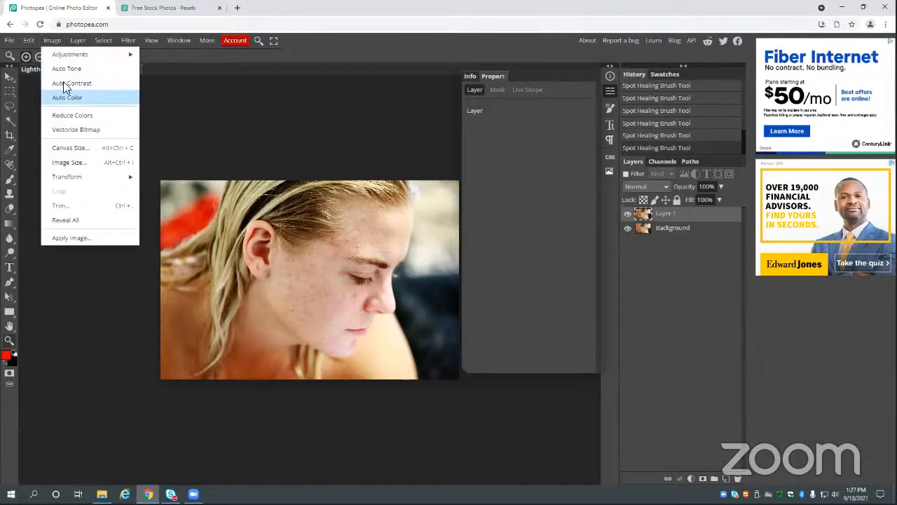
{"action": "left_click", "coordinate": [104, 161]}
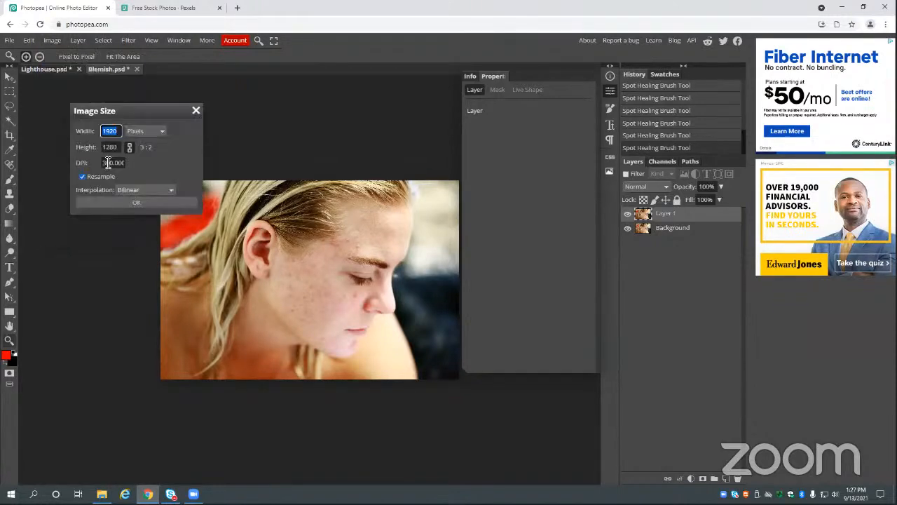
{"action": "left_click", "coordinate": [149, 133]}
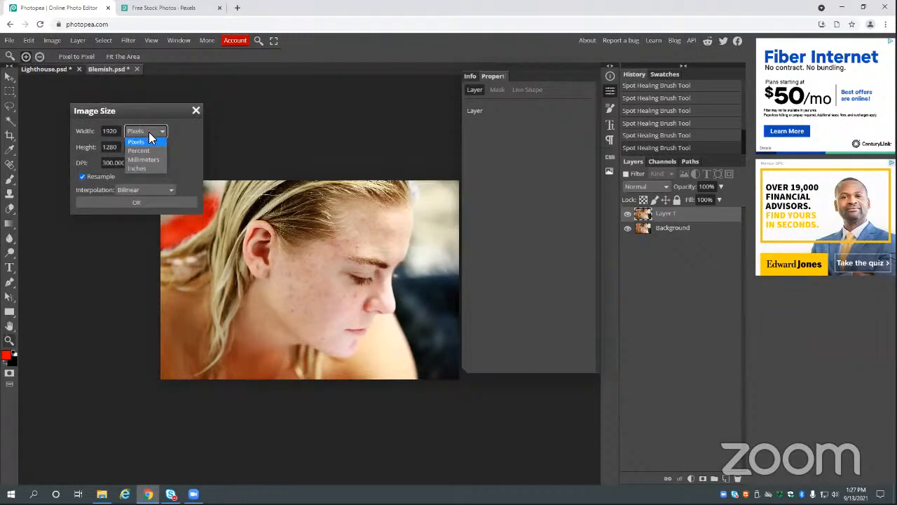
{"action": "left_click", "coordinate": [140, 168]}
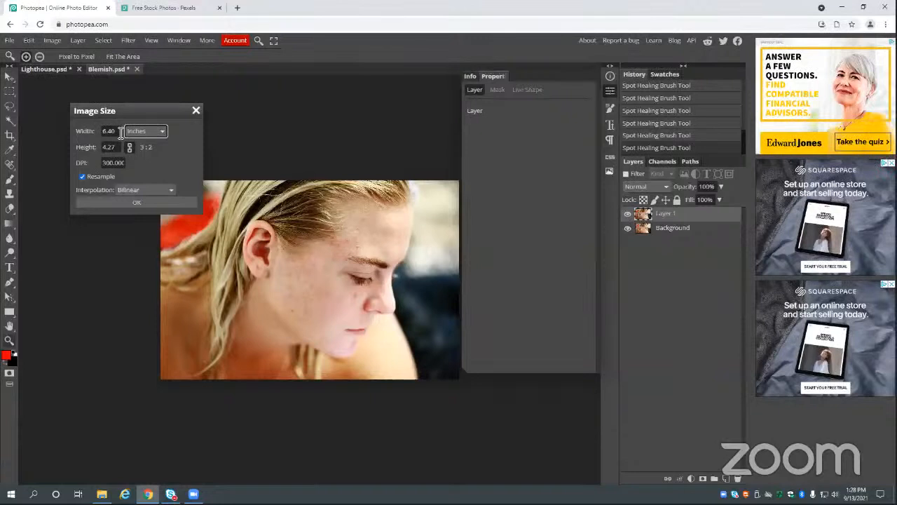
{"action": "left_click_drag", "start_coordinate": [121, 131], "coordinate": [98, 131]}
{"action": "type", "text": "8"}
{"action": "left_click_drag", "start_coordinate": [112, 133], "coordinate": [87, 145]}
{"action": "type", "text": "108"}
{"action": "left_click", "coordinate": [152, 203]}
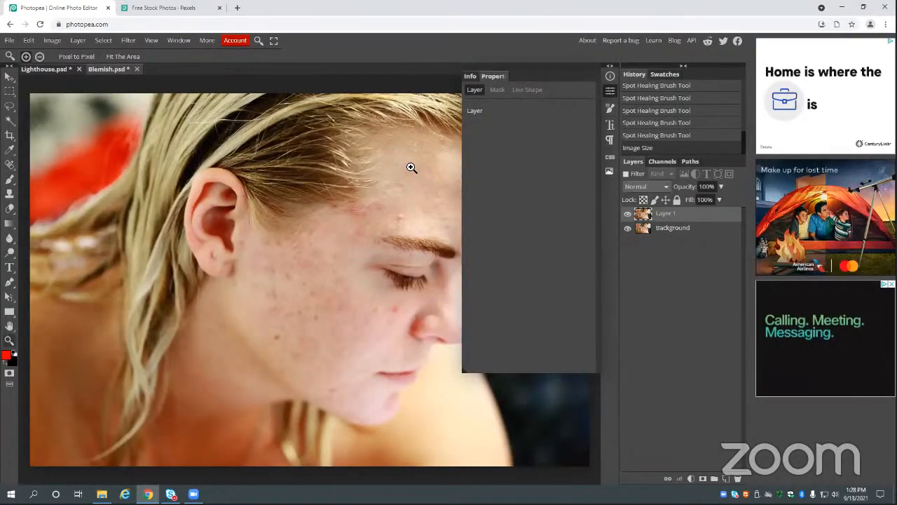
- Inspect the resized portrait up close and display its pixel colour and coordinate information
{"action": "scroll", "coordinate": [381, 260], "scroll_direction": "down", "scroll_amount": 3}
{"action": "scroll", "coordinate": [401, 260], "scroll_direction": "up", "scroll_amount": 4}
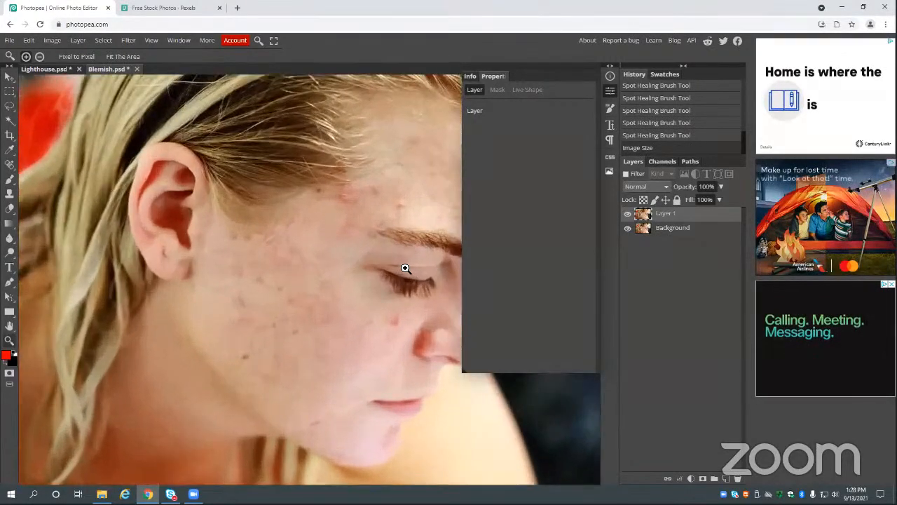
{"action": "scroll", "coordinate": [405, 268], "scroll_direction": "down", "scroll_amount": 4}
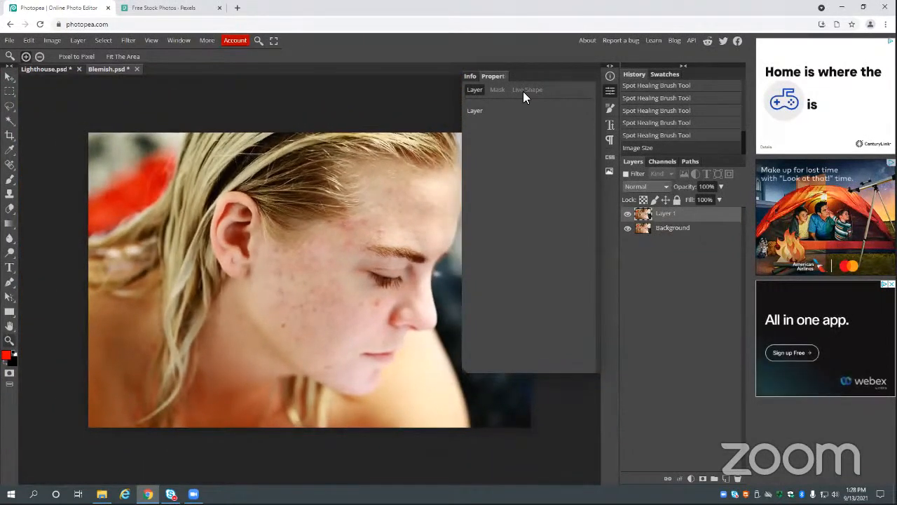
{"action": "left_click", "coordinate": [610, 76]}
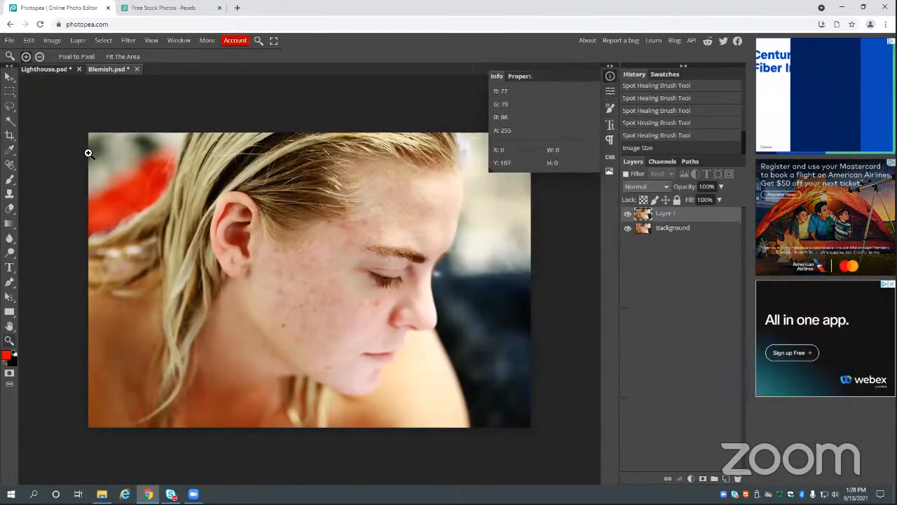
- Switch to the Lighthouse document and check its image size in pixels and in inches
{"action": "left_click", "coordinate": [58, 69]}
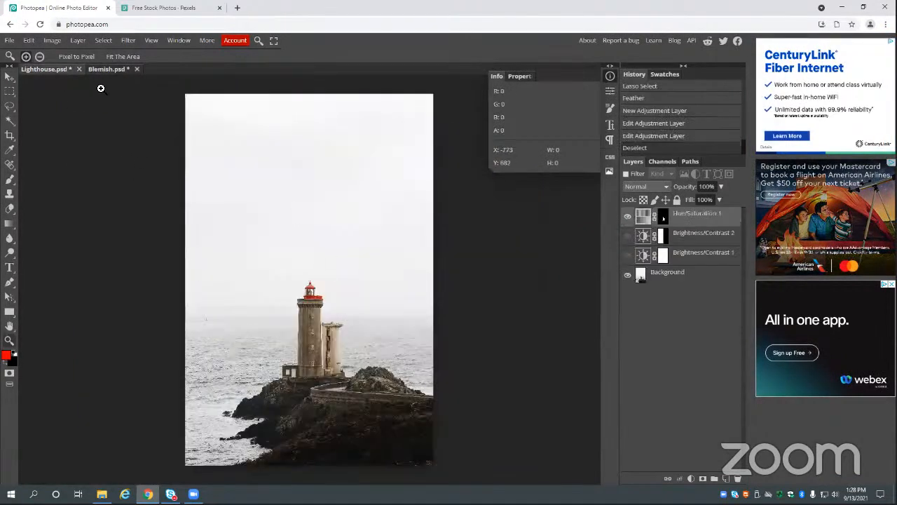
{"action": "left_click", "coordinate": [52, 41]}
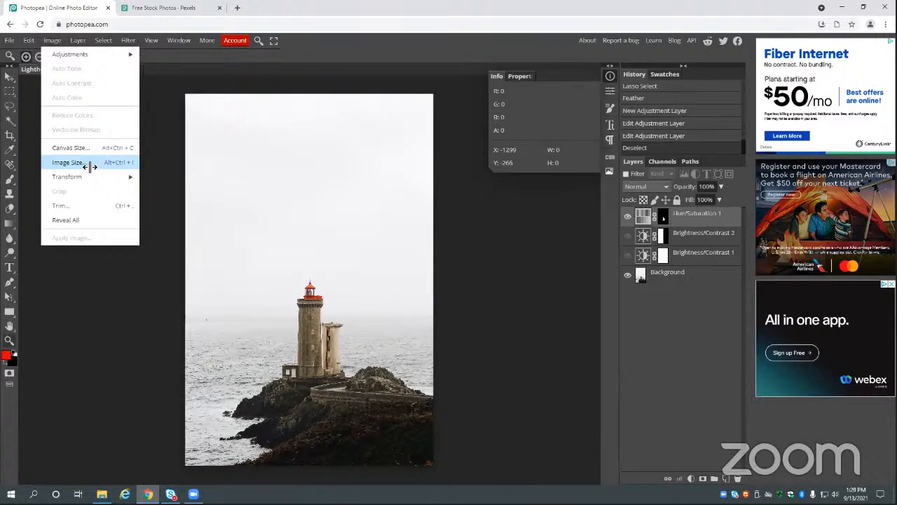
{"action": "left_click", "coordinate": [89, 165]}
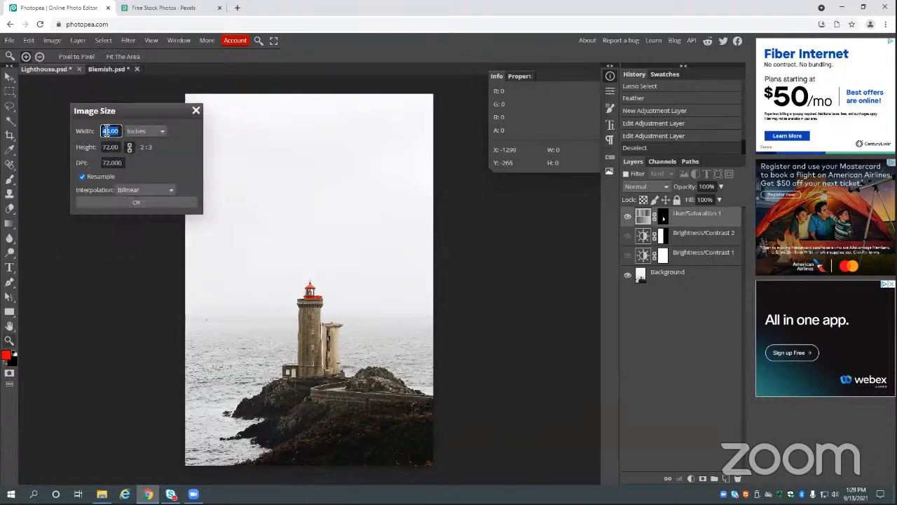
{"action": "left_click", "coordinate": [155, 132]}
{"action": "left_click", "coordinate": [133, 140]}
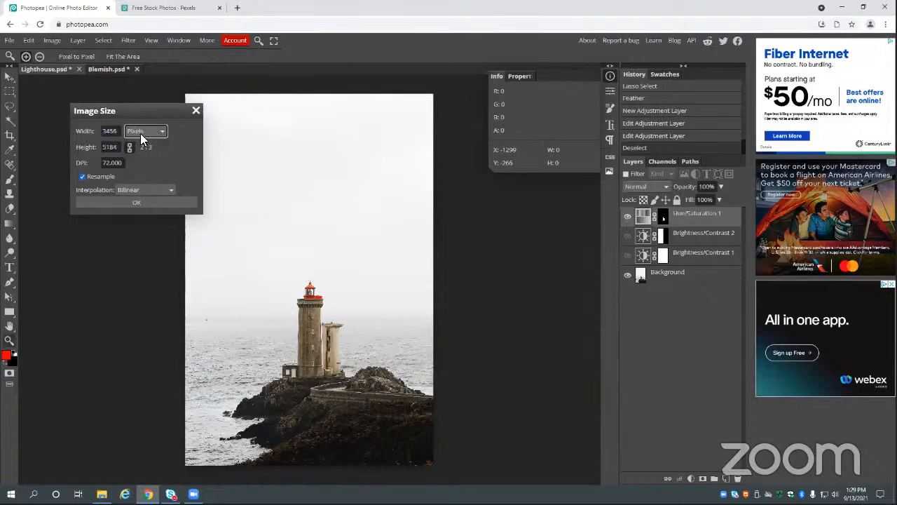
{"action": "left_click", "coordinate": [150, 133]}
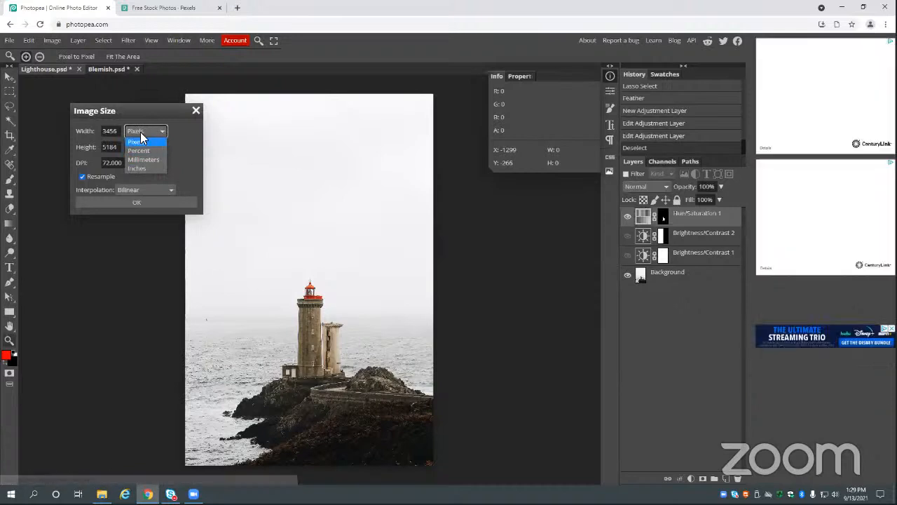
{"action": "left_click", "coordinate": [141, 169]}
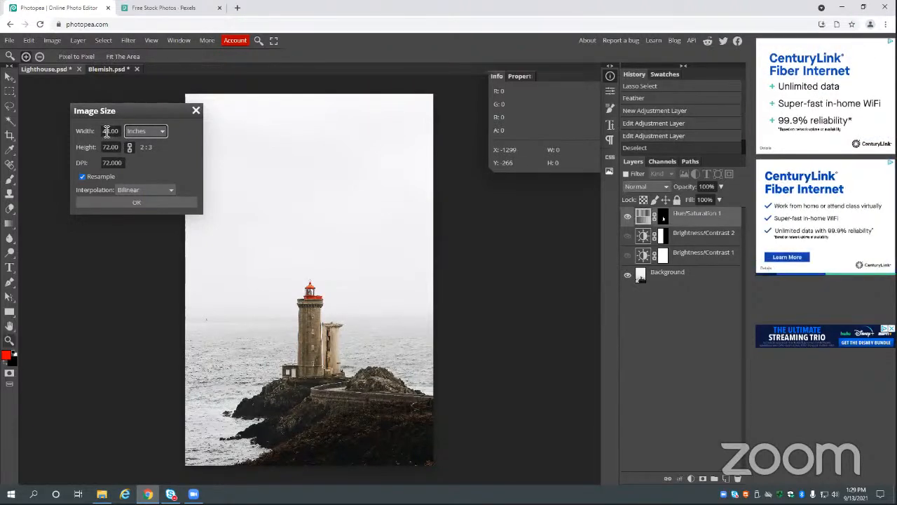
- Resize the lighthouse image to a width of 24 inches, with proportions linked and resampling on
{"action": "left_click_drag", "start_coordinate": [122, 131], "coordinate": [103, 134]}
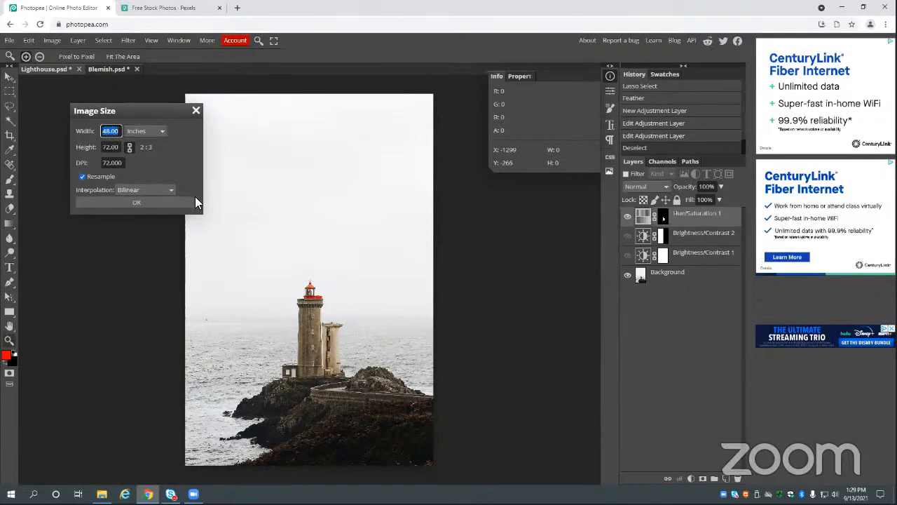
{"action": "type", "text": "24"}
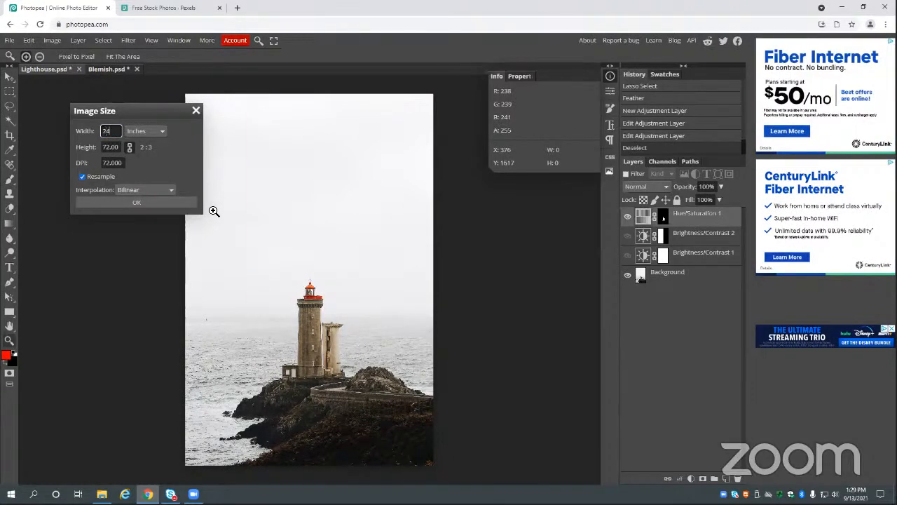
{"action": "left_click", "coordinate": [181, 170]}
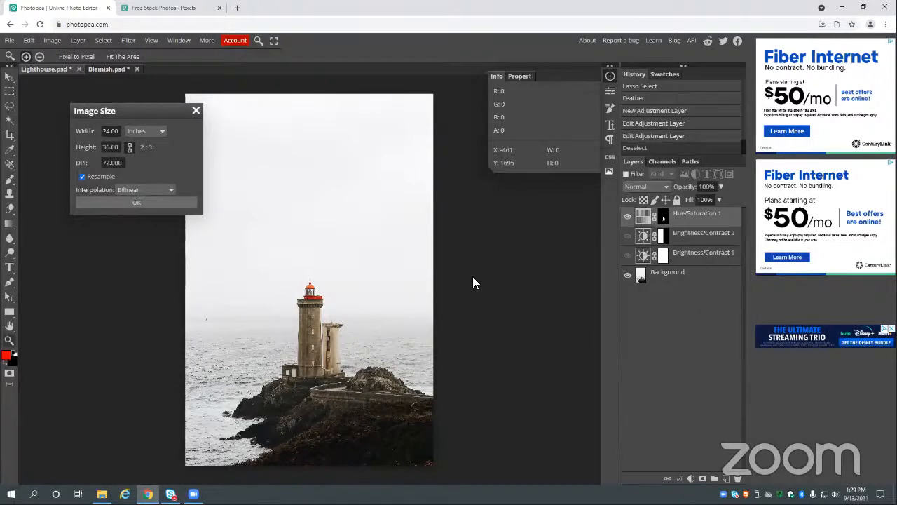
{"action": "key", "text": "Return"}
{"action": "scroll", "coordinate": [300, 290], "scroll_direction": "up", "scroll_amount": 5}
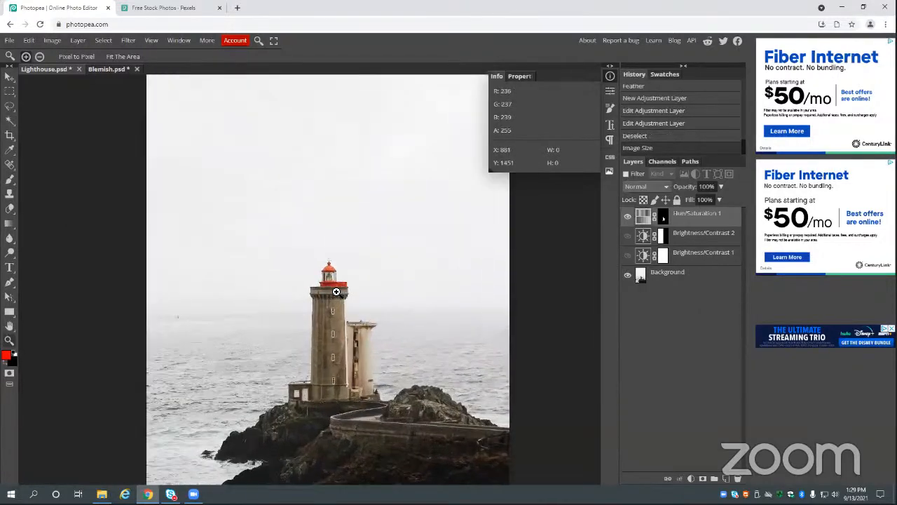
{"action": "scroll", "coordinate": [327, 290], "scroll_direction": "down", "scroll_amount": 8}
{"action": "scroll", "coordinate": [308, 287], "scroll_direction": "up", "scroll_amount": 2}
{"action": "scroll", "coordinate": [311, 288], "scroll_direction": "up", "scroll_amount": 2}
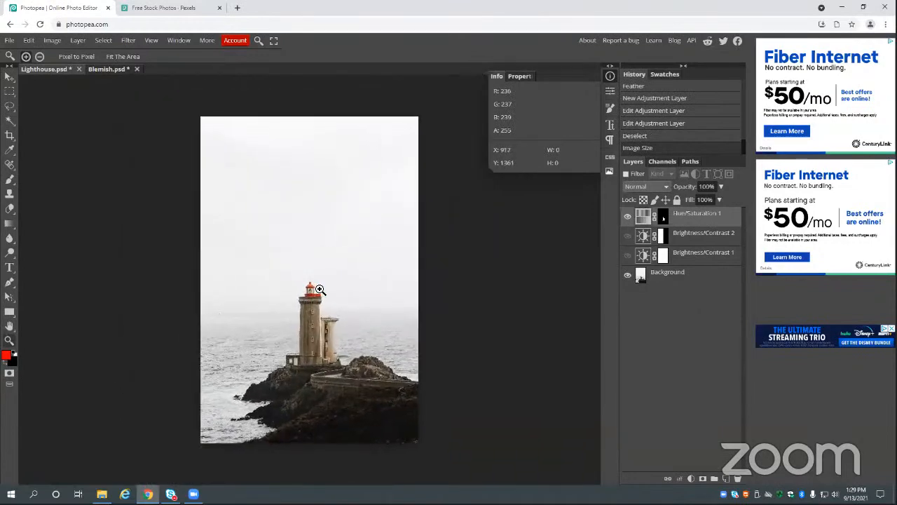
{"action": "scroll", "coordinate": [311, 287], "scroll_direction": "down", "scroll_amount": 2}
{"action": "scroll", "coordinate": [311, 287], "scroll_direction": "up", "scroll_amount": 1}
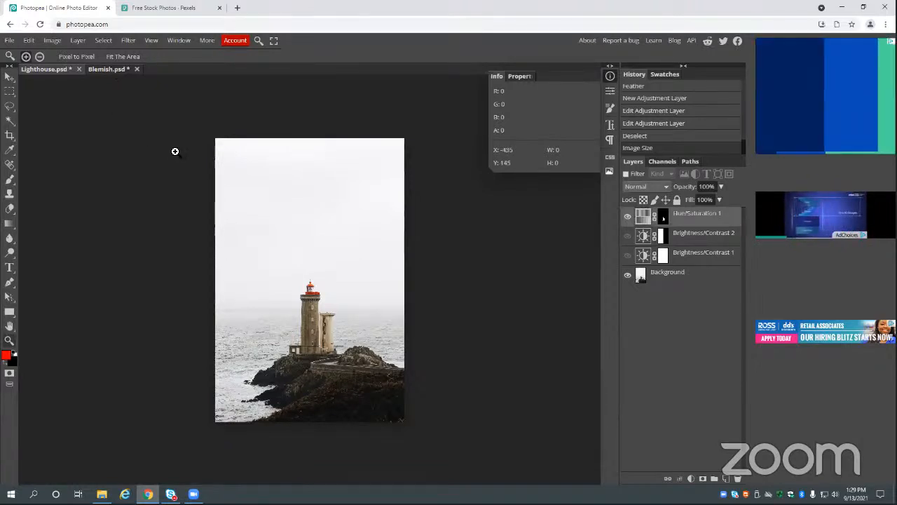
{"action": "mouse_move", "coordinate": [176, 152]}
{"action": "left_mouse_down"}
{"action": "mouse_move", "coordinate": [206, 157]}
{"action": "mouse_move", "coordinate": [184, 154]}
{"action": "left_mouse_up"}
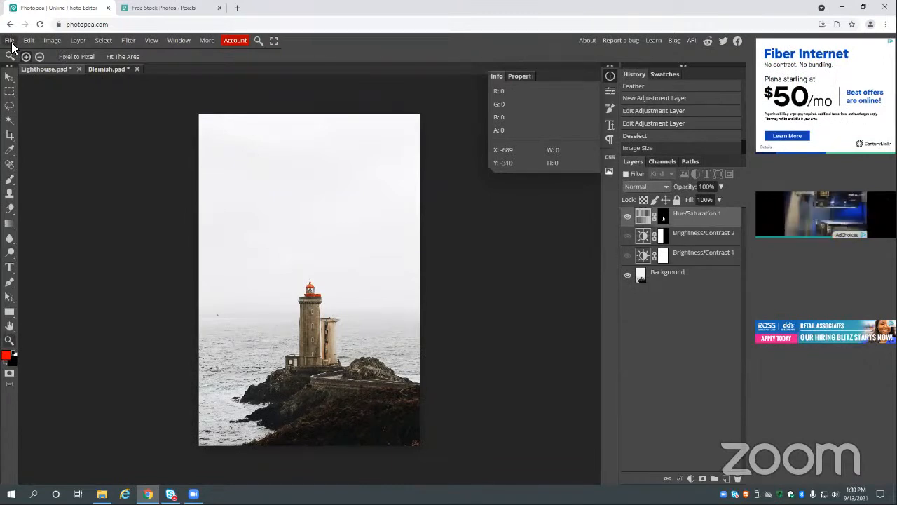
- Open Yellow flower.jpg from the Photopea Example Photos folder
{"action": "left_click", "coordinate": [9, 42]}
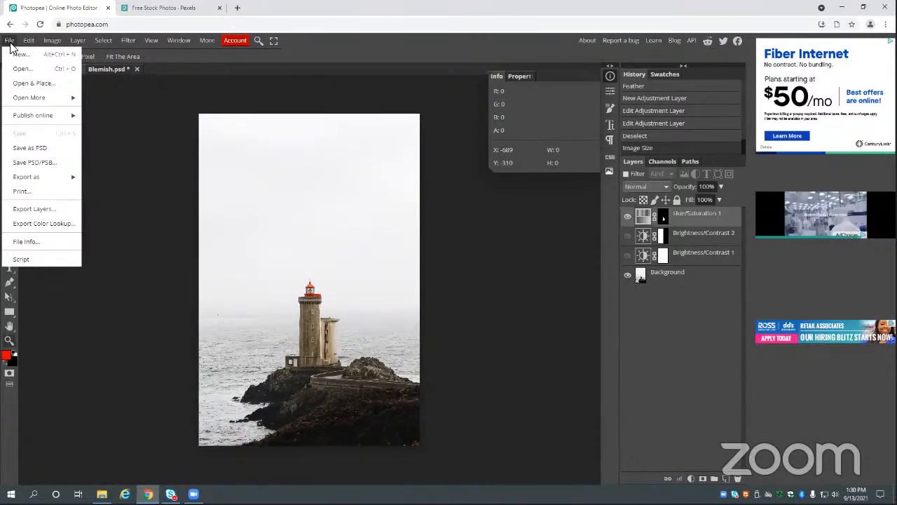
{"action": "left_click", "coordinate": [119, 128]}
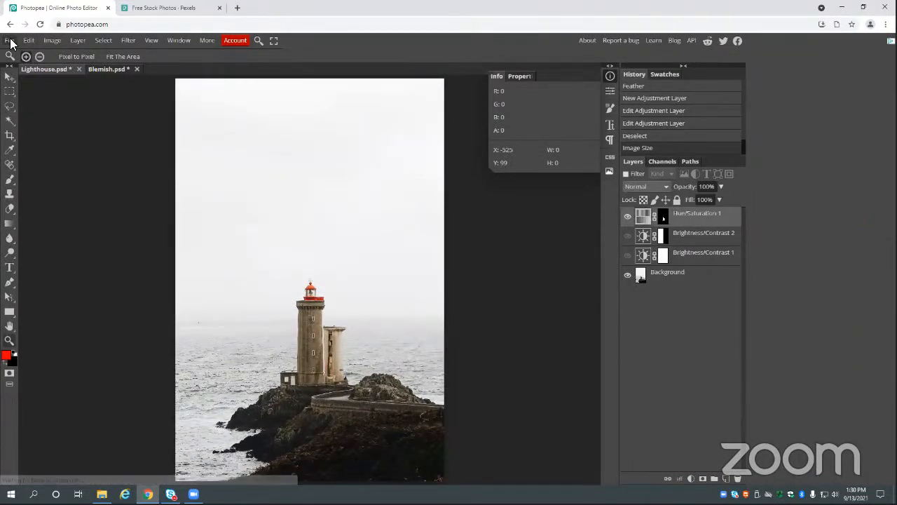
{"action": "left_click", "coordinate": [10, 41]}
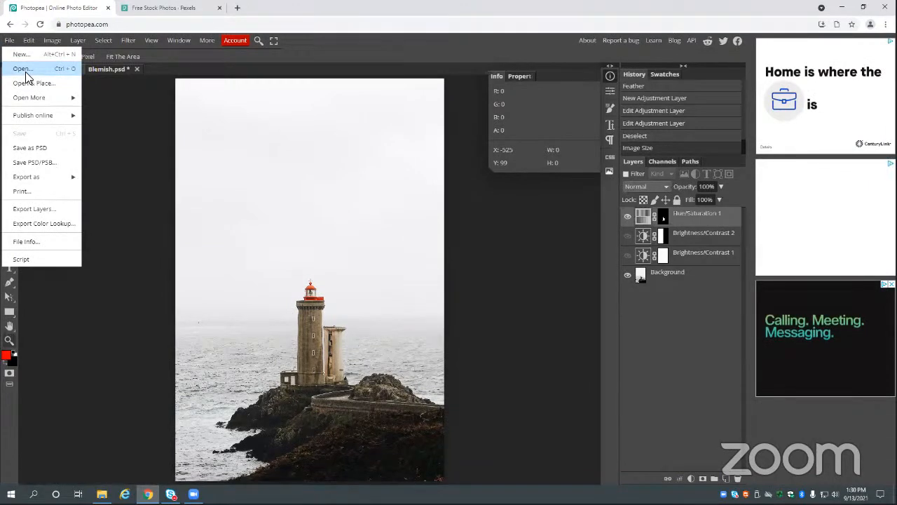
{"action": "left_click", "coordinate": [24, 69]}
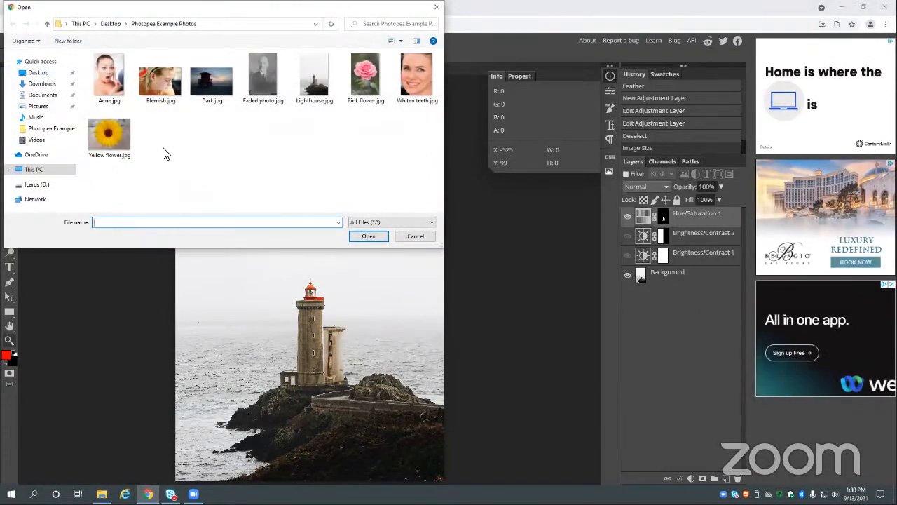
{"action": "left_click", "coordinate": [122, 133]}
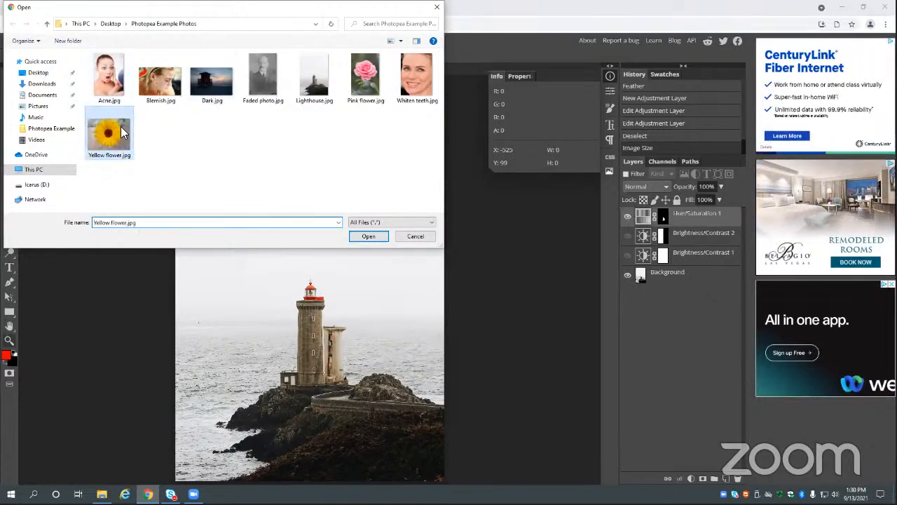
{"action": "left_click", "coordinate": [363, 237]}
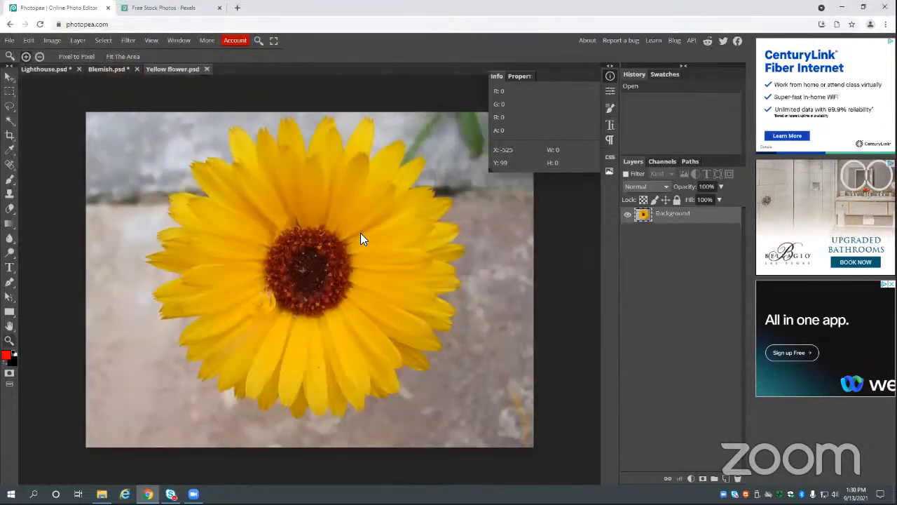
- Show the layer properties and lasso-select the single petal directly above the flower's dark center
{"action": "left_click_drag", "start_coordinate": [372, 204], "coordinate": [367, 204]}
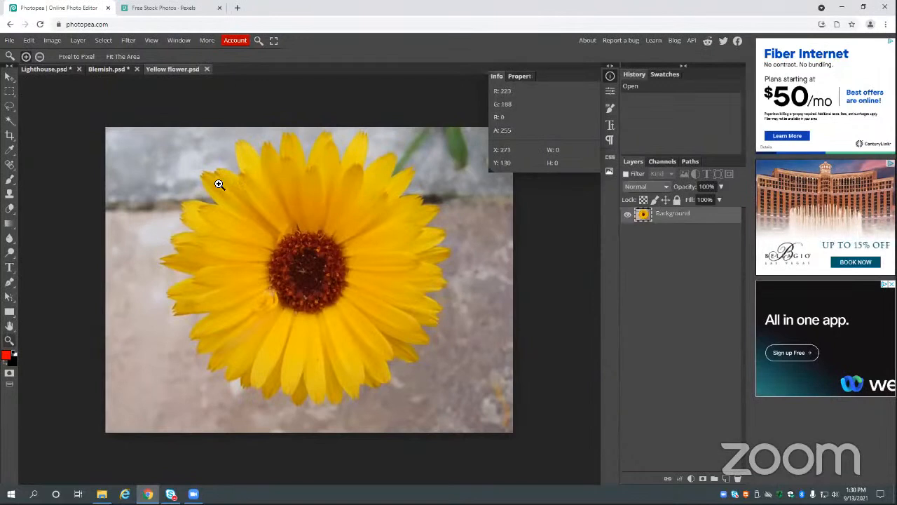
{"action": "key", "text": "l"}
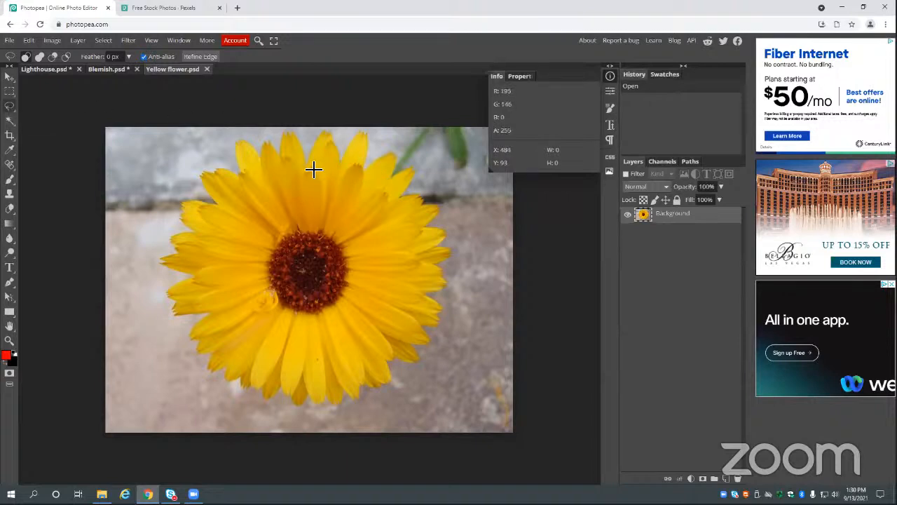
{"action": "mouse_move", "coordinate": [306, 170]}
{"action": "left_mouse_down"}
{"action": "mouse_move", "coordinate": [314, 239]}
{"action": "mouse_move", "coordinate": [327, 204]}
{"action": "mouse_move", "coordinate": [319, 169]}
{"action": "mouse_move", "coordinate": [310, 170]}
{"action": "left_mouse_up"}
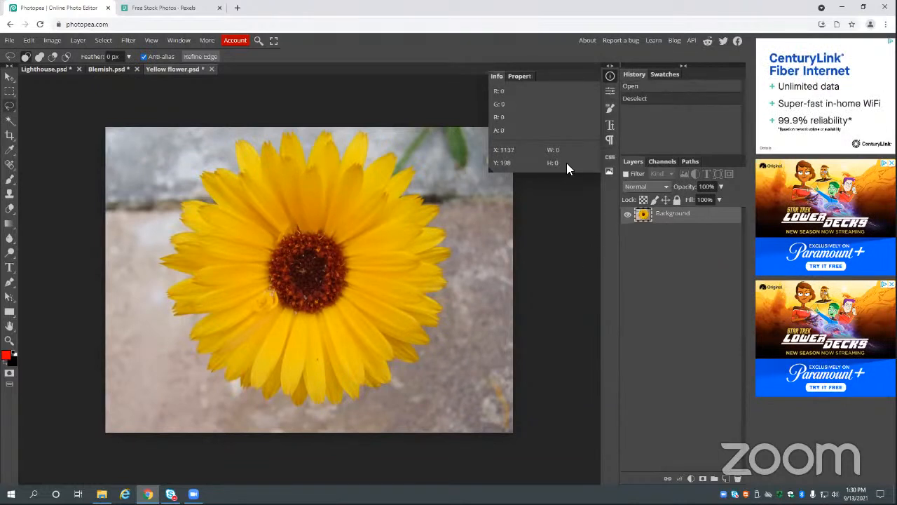
{"action": "left_click", "coordinate": [610, 76]}
{"action": "left_click", "coordinate": [610, 75]}
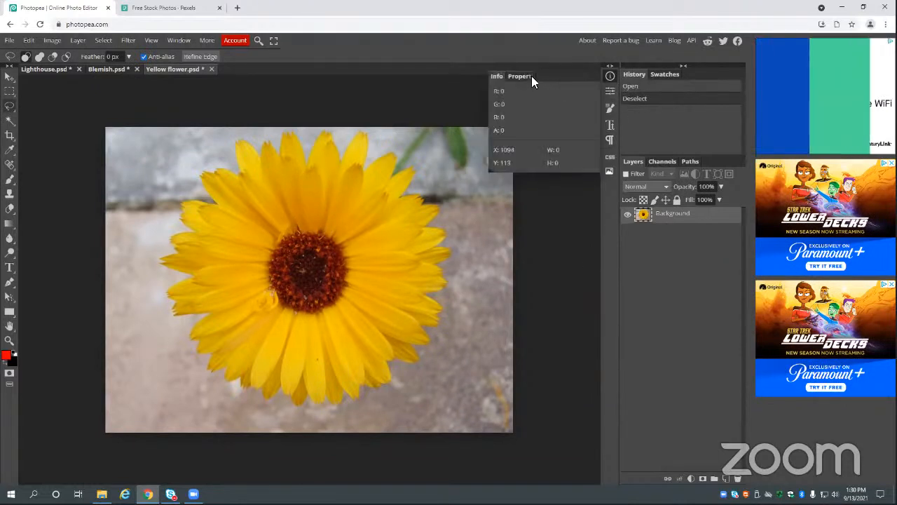
{"action": "left_click", "coordinate": [530, 75]}
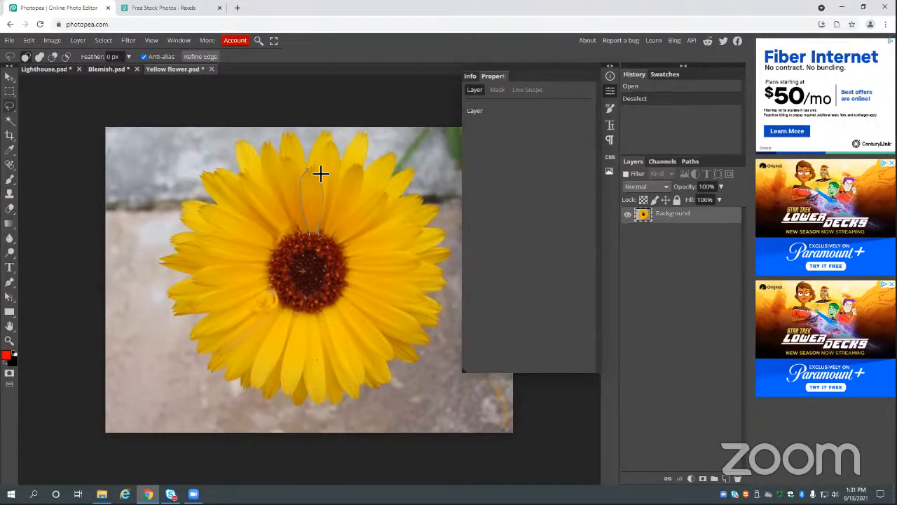
{"action": "left_click_drag", "start_coordinate": [310, 170], "coordinate": [310, 171]}
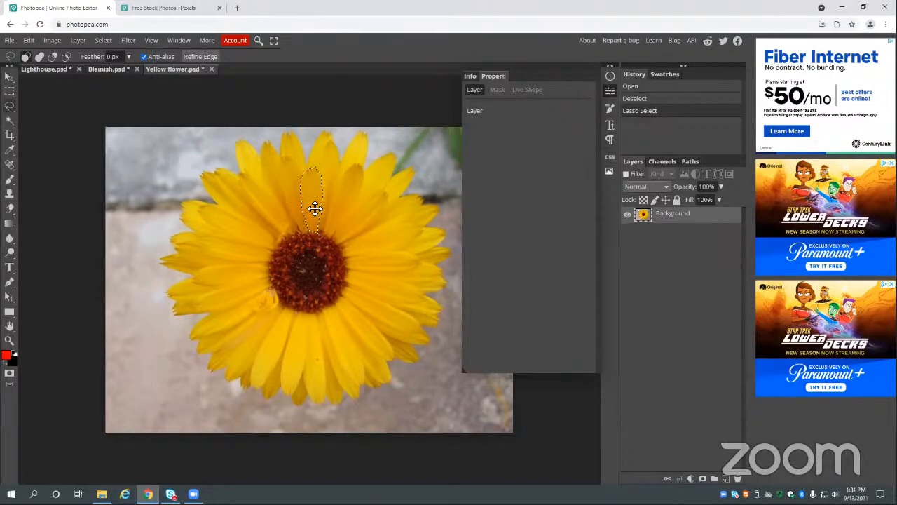
- Feather the petal selection by 10 px
{"action": "right_click", "coordinate": [314, 193]}
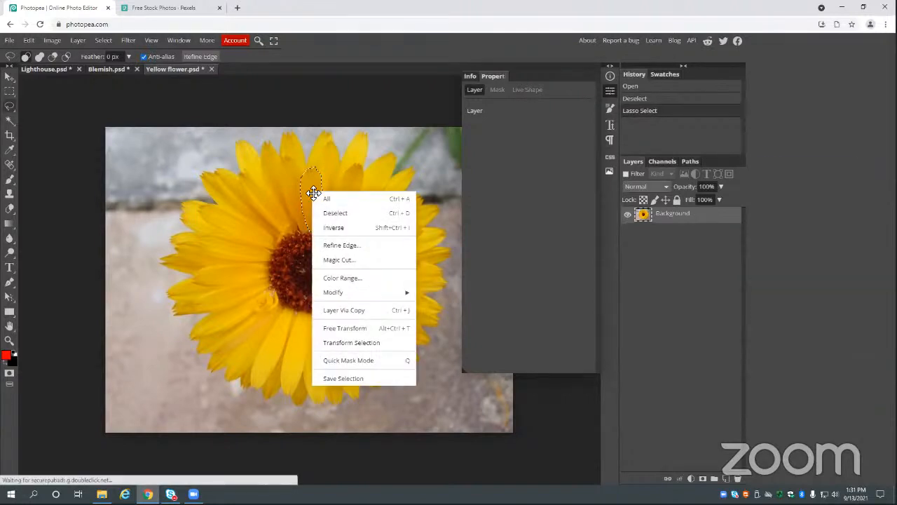
{"action": "mouse_move", "coordinate": [353, 292]}
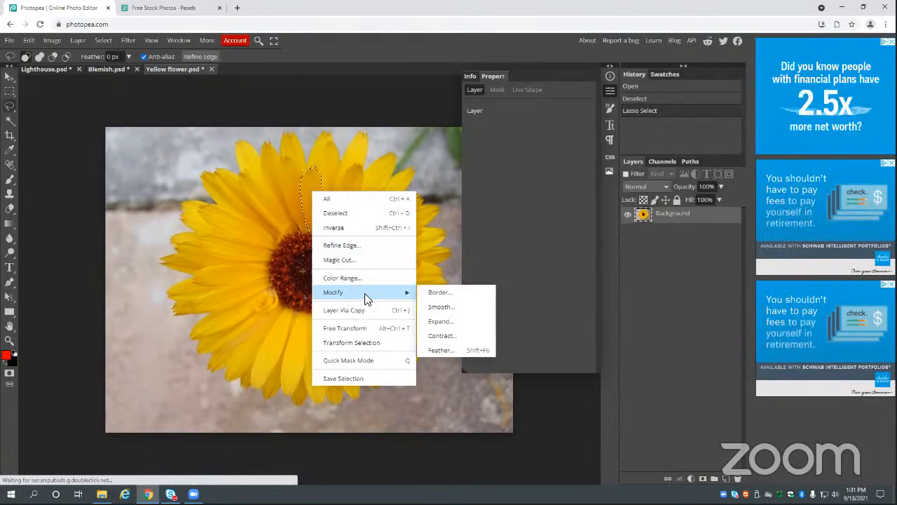
{"action": "left_click", "coordinate": [459, 350]}
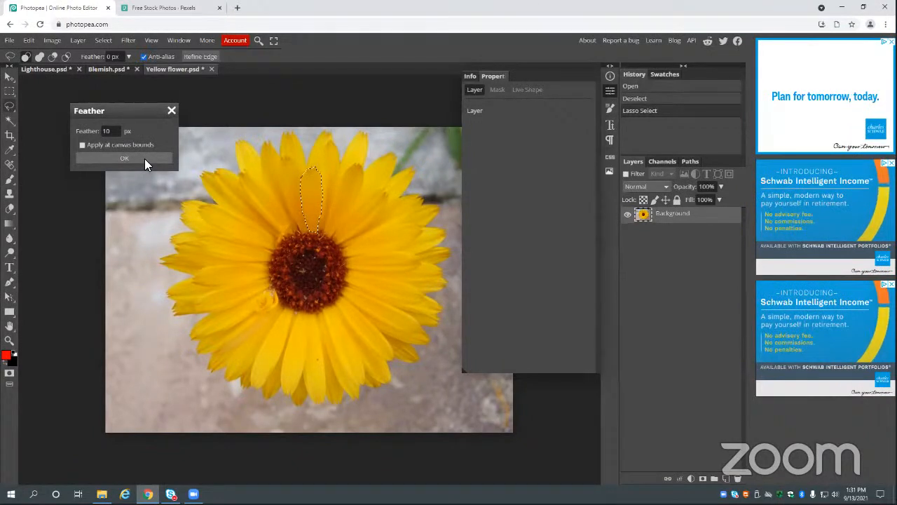
{"action": "left_click", "coordinate": [124, 158]}
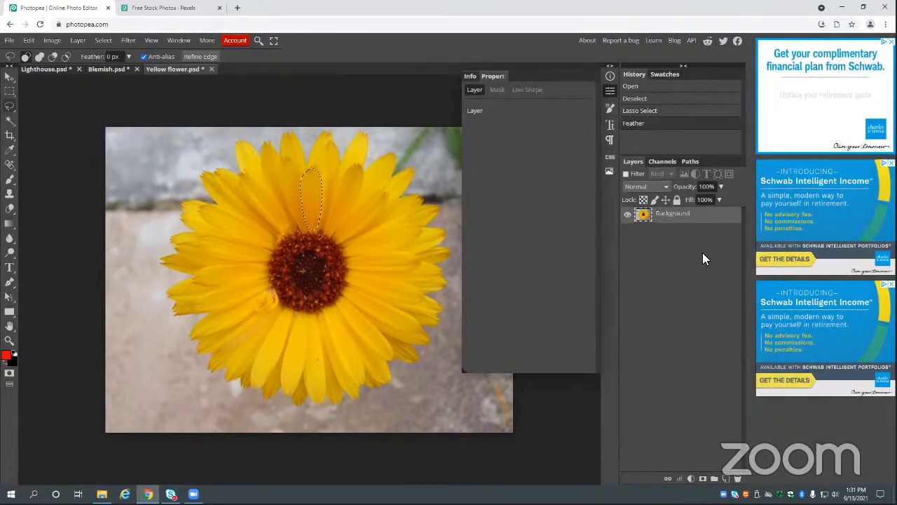
- Add a Black & White adjustment layer limited to the feathered petal selection, and clear the selection
{"action": "left_click", "coordinate": [691, 479]}
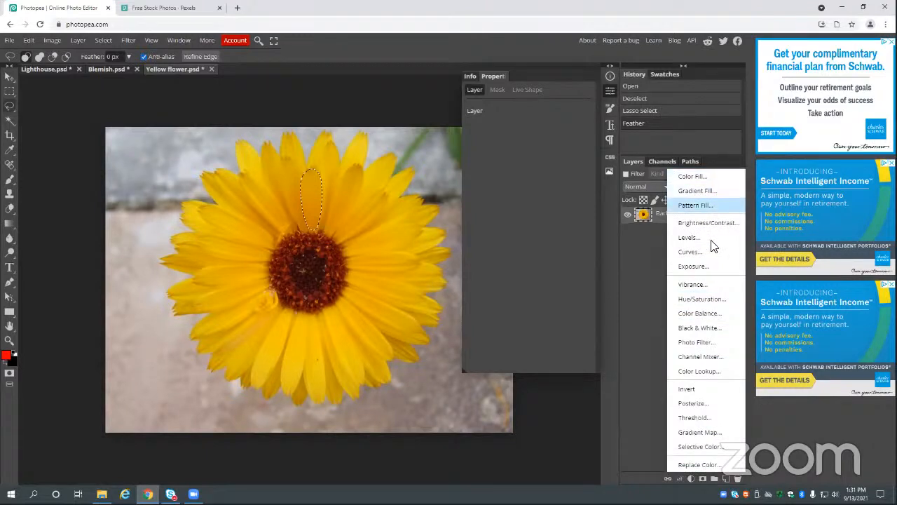
{"action": "left_click", "coordinate": [701, 328]}
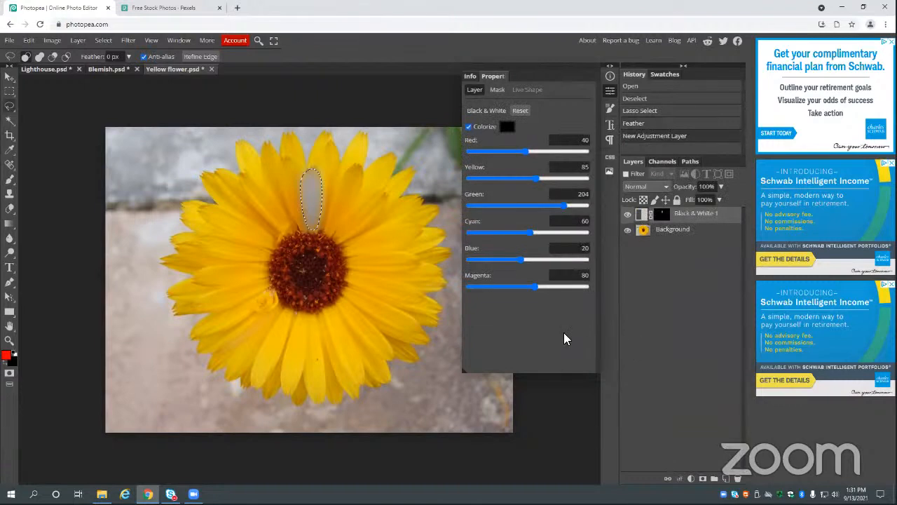
{"action": "left_click", "coordinate": [319, 185]}
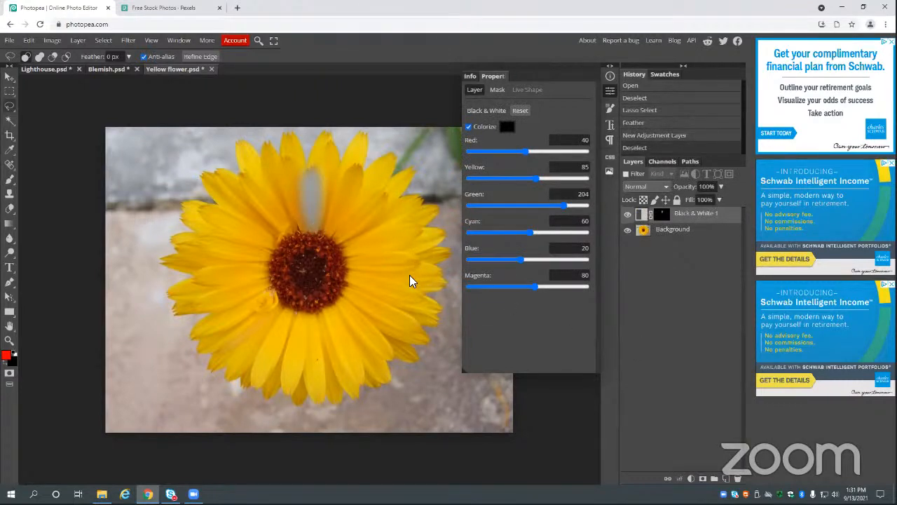
- Undo the deselection, the Black & White adjustment layer and the feathering
{"action": "key", "text": "ctrl+z"}
{"action": "key", "text": "ctrl+z"}
{"action": "key", "text": "ctrl+z"}
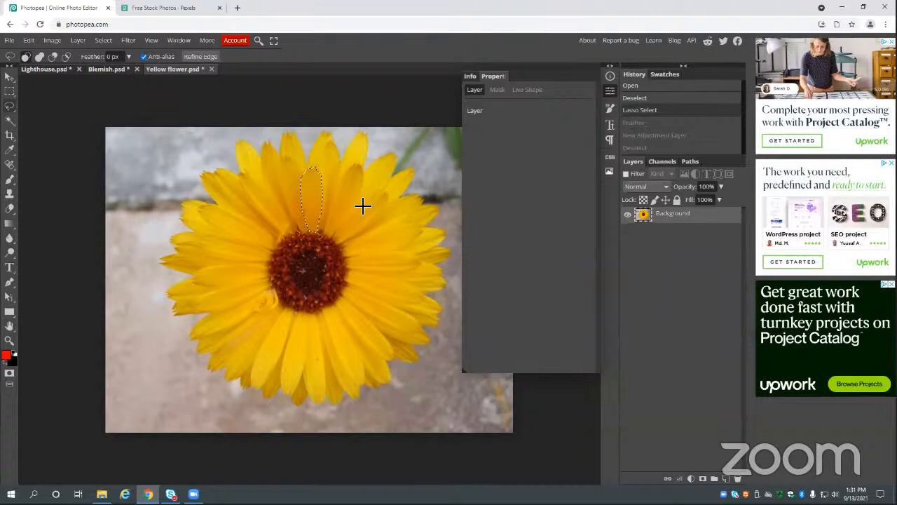
- Feather the restored petal selection by 5 px
{"action": "right_click", "coordinate": [313, 188]}
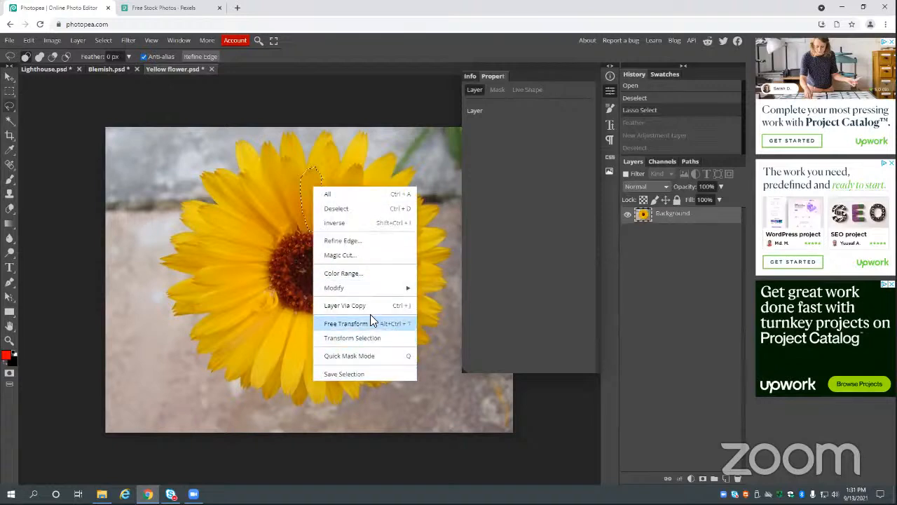
{"action": "mouse_move", "coordinate": [371, 289]}
{"action": "left_click", "coordinate": [441, 345]}
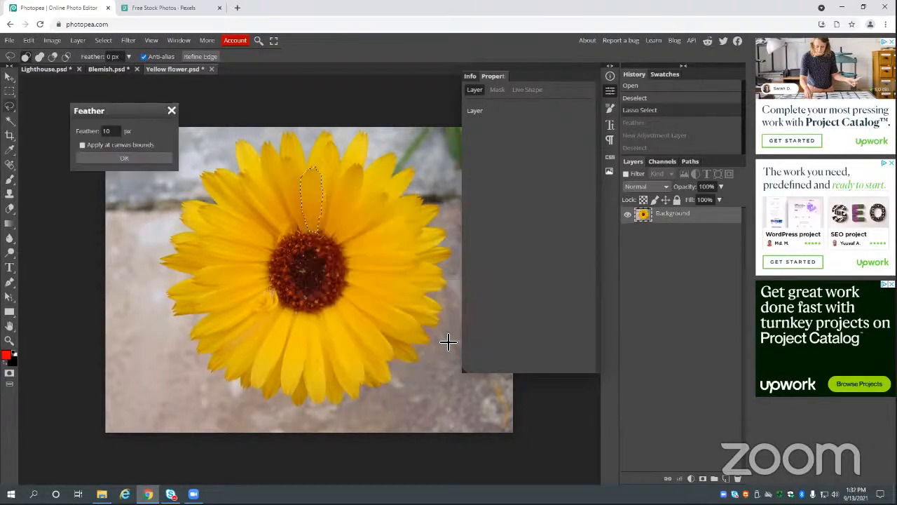
{"action": "left_click_drag", "start_coordinate": [116, 132], "coordinate": [97, 133]}
{"action": "type", "text": "5"}
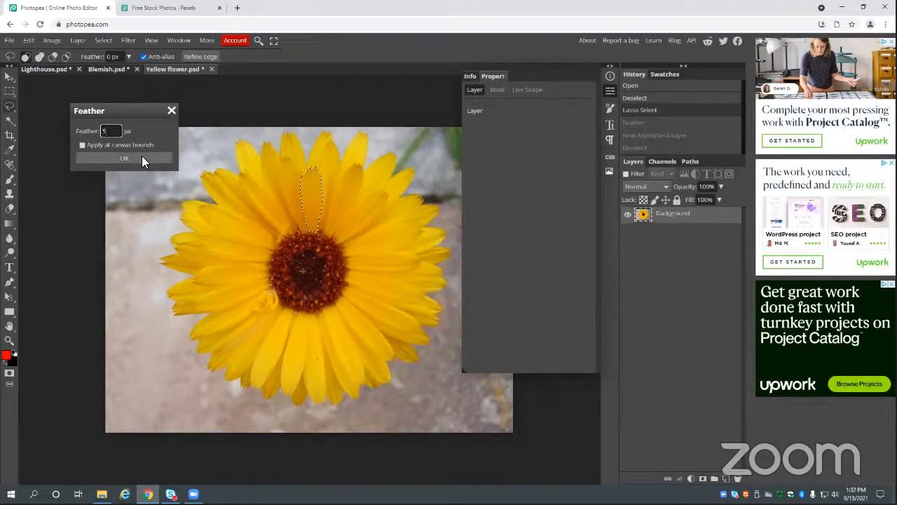
{"action": "left_click", "coordinate": [142, 158]}
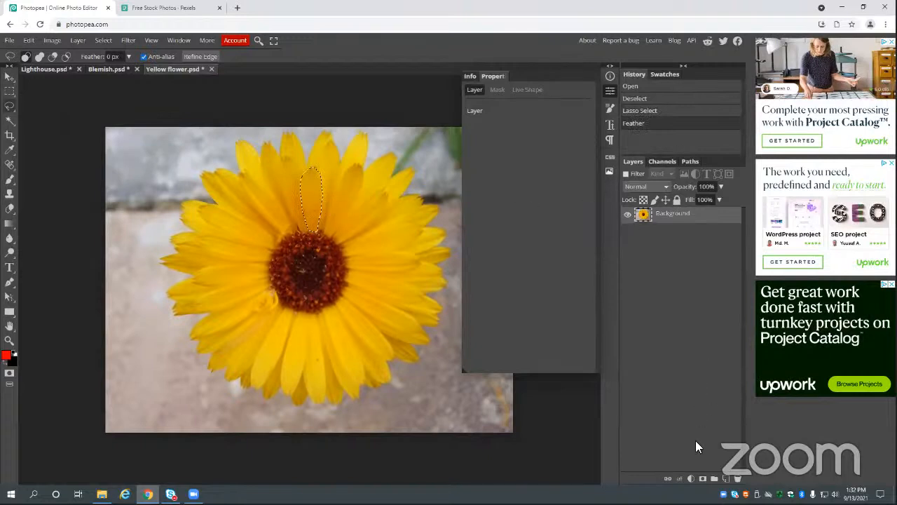
- Turn the selected petal gray with a Black & White adjustment layer and deselect it
{"action": "left_click", "coordinate": [691, 479]}
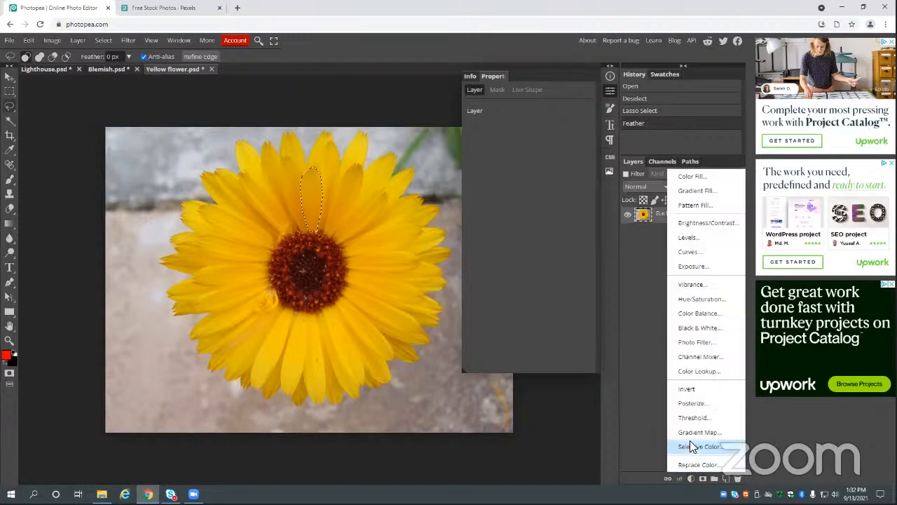
{"action": "left_click", "coordinate": [701, 328]}
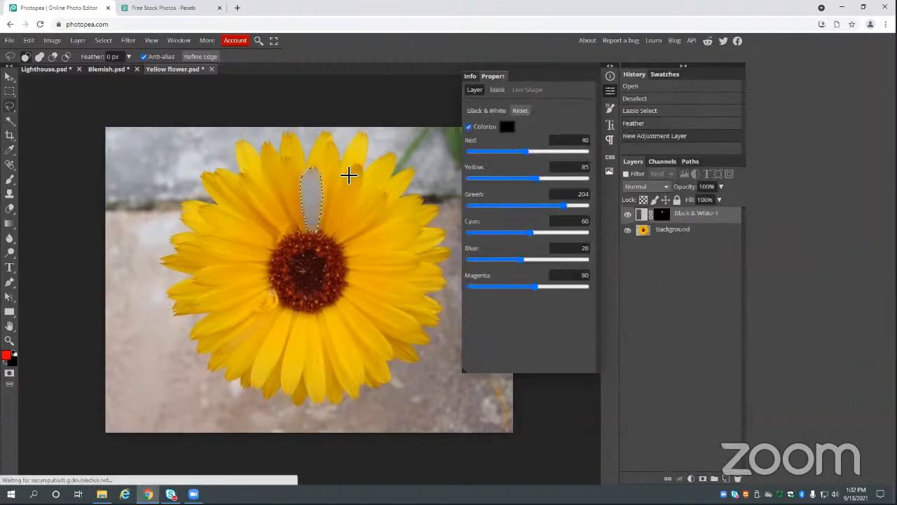
{"action": "key", "text": "ctrl+d"}
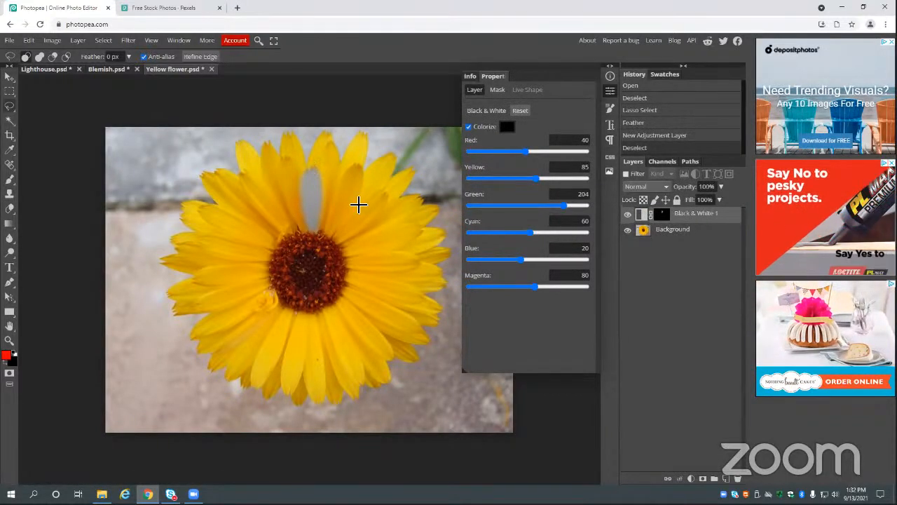
- Hide the Black & White adjustment layer and trace a lasso selection around the outer petals of the whole flower
{"action": "left_click", "coordinate": [628, 214]}
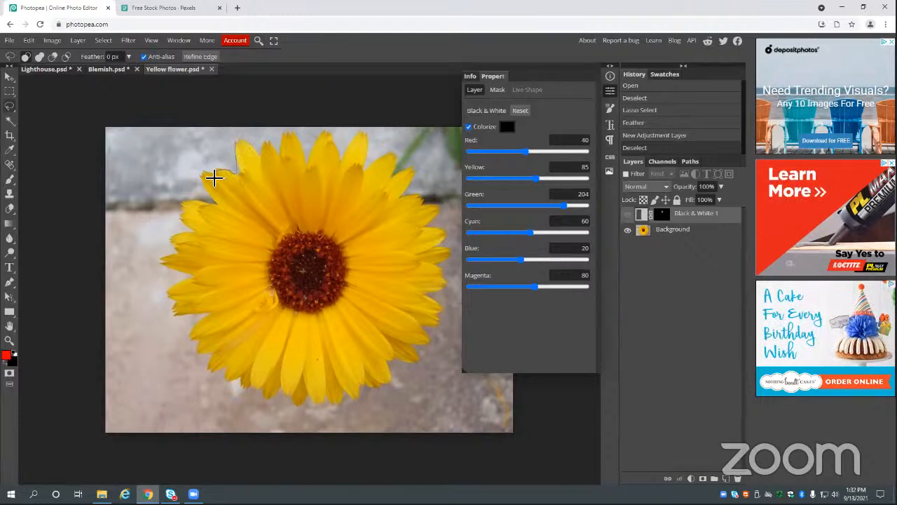
{"action": "left_click_drag", "start_coordinate": [204, 174], "coordinate": [204, 186]}
{"action": "mouse_move", "coordinate": [183, 210]}
{"action": "left_mouse_down"}
{"action": "mouse_move", "coordinate": [194, 234]}
{"action": "mouse_move", "coordinate": [161, 264]}
{"action": "mouse_move", "coordinate": [197, 278]}
{"action": "mouse_move", "coordinate": [171, 296]}
{"action": "mouse_move", "coordinate": [178, 316]}
{"action": "mouse_move", "coordinate": [212, 318]}
{"action": "mouse_move", "coordinate": [193, 341]}
{"action": "mouse_move", "coordinate": [199, 357]}
{"action": "mouse_move", "coordinate": [216, 354]}
{"action": "mouse_move", "coordinate": [212, 371]}
{"action": "mouse_move", "coordinate": [268, 401]}
{"action": "mouse_move", "coordinate": [304, 406]}
{"action": "mouse_move", "coordinate": [339, 405]}
{"action": "mouse_move", "coordinate": [385, 386]}
{"action": "left_mouse_up"}
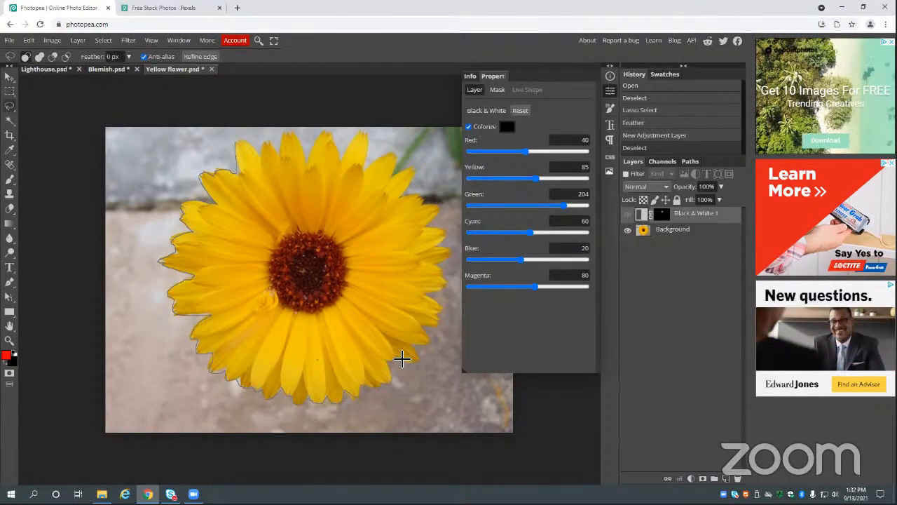
{"action": "mouse_move", "coordinate": [417, 361]}
{"action": "left_mouse_down"}
{"action": "mouse_move", "coordinate": [428, 341]}
{"action": "mouse_move", "coordinate": [425, 323]}
{"action": "mouse_move", "coordinate": [443, 321]}
{"action": "left_mouse_up"}
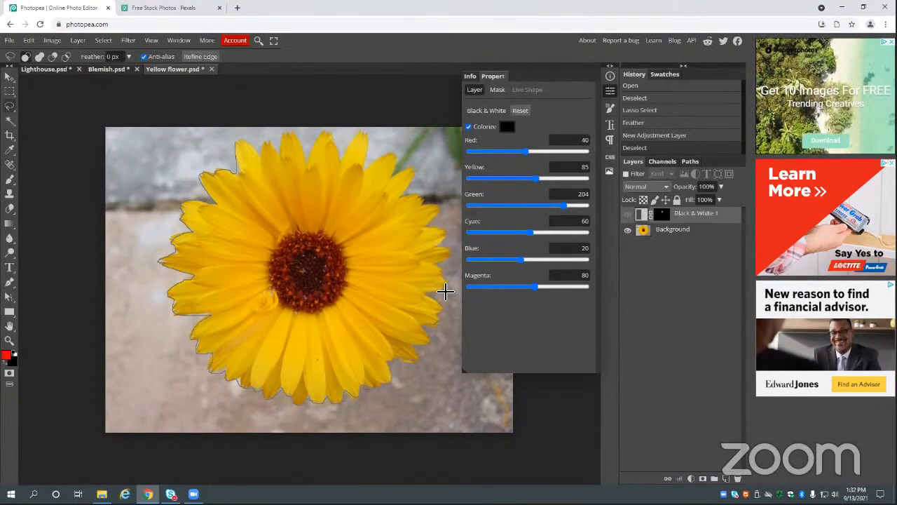
{"action": "mouse_move", "coordinate": [448, 280]}
{"action": "left_mouse_down"}
{"action": "mouse_move", "coordinate": [440, 249]}
{"action": "mouse_move", "coordinate": [448, 235]}
{"action": "mouse_move", "coordinate": [428, 228]}
{"action": "mouse_move", "coordinate": [437, 209]}
{"action": "mouse_move", "coordinate": [402, 198]}
{"action": "mouse_move", "coordinate": [412, 172]}
{"action": "mouse_move", "coordinate": [393, 179]}
{"action": "mouse_move", "coordinate": [393, 154]}
{"action": "mouse_move", "coordinate": [366, 169]}
{"action": "mouse_move", "coordinate": [366, 138]}
{"action": "mouse_move", "coordinate": [344, 160]}
{"action": "mouse_move", "coordinate": [332, 134]}
{"action": "mouse_move", "coordinate": [309, 163]}
{"action": "mouse_move", "coordinate": [295, 134]}
{"action": "mouse_move", "coordinate": [280, 153]}
{"action": "mouse_move", "coordinate": [243, 141]}
{"action": "mouse_move", "coordinate": [226, 150]}
{"action": "mouse_move", "coordinate": [268, 140]}
{"action": "left_mouse_up"}
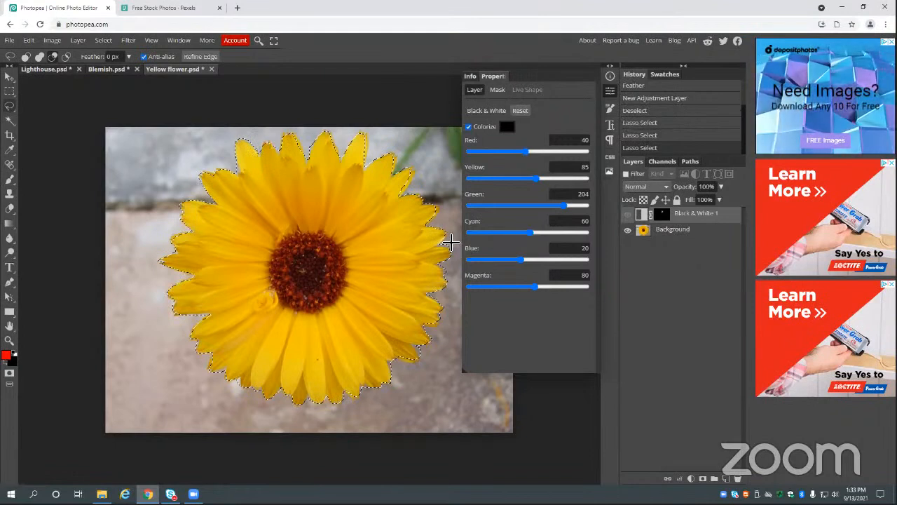
- Refine the flower selection along its petal edges by subtracting excess background and adding missed petal areas with the lasso
{"action": "left_click_drag", "start_coordinate": [442, 249], "coordinate": [460, 280]}
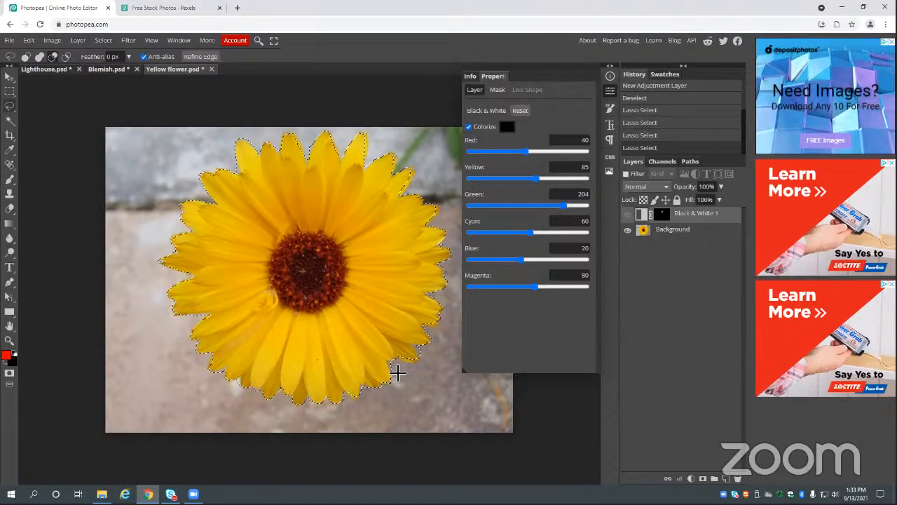
{"action": "mouse_move", "coordinate": [421, 359]}
{"action": "left_mouse_down"}
{"action": "mouse_move", "coordinate": [398, 381]}
{"action": "mouse_move", "coordinate": [421, 385]}
{"action": "left_mouse_up"}
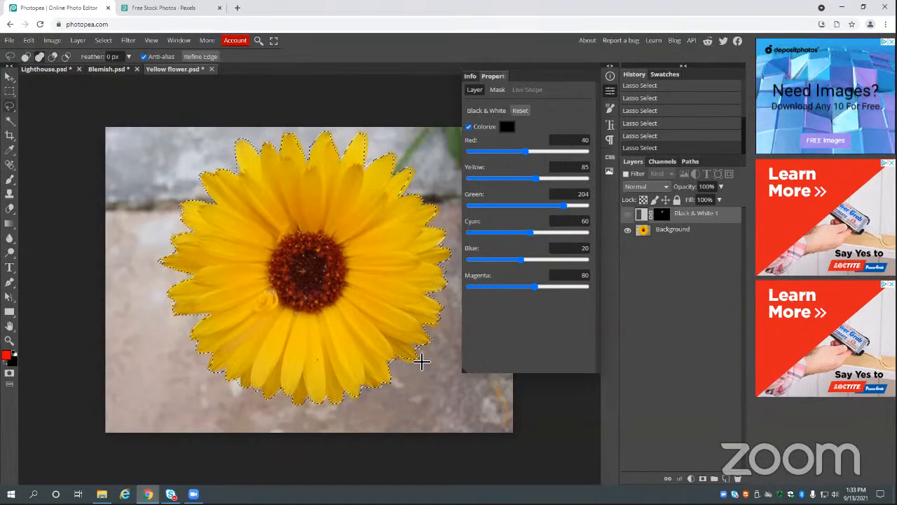
{"action": "left_click_drag", "start_coordinate": [422, 361], "coordinate": [398, 363]}
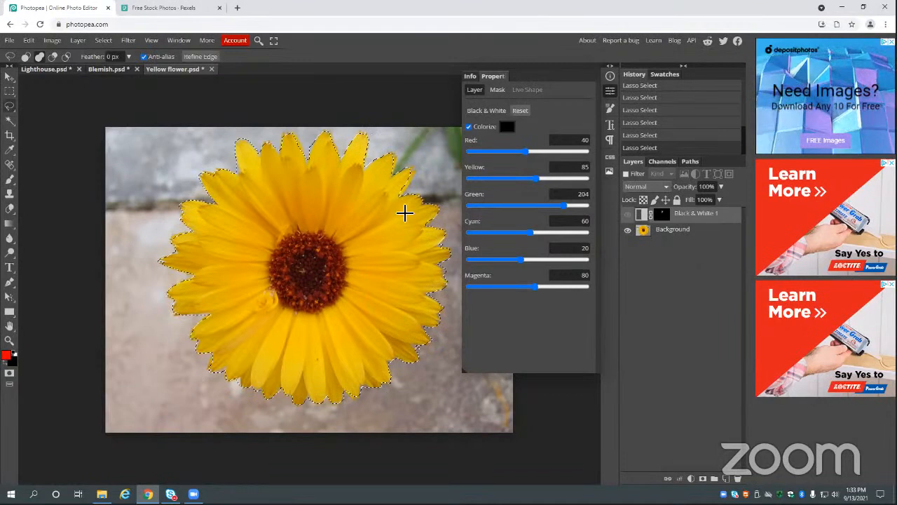
{"action": "left_click_drag", "start_coordinate": [413, 175], "coordinate": [367, 224]}
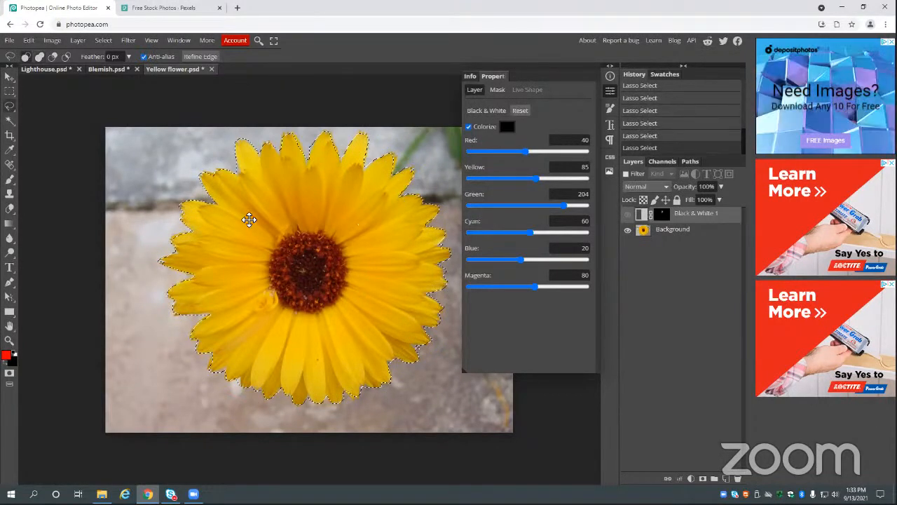
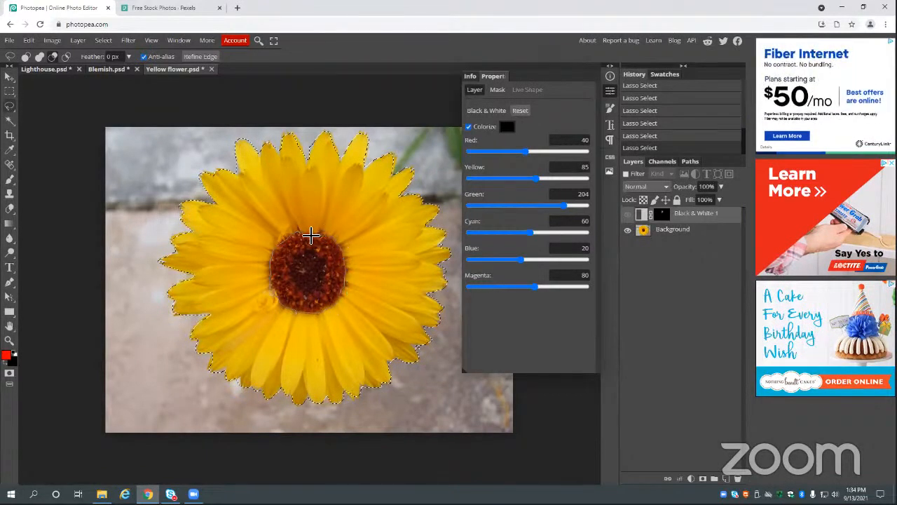
- Subtract the dark flower center from the petal selection with the lasso and feather the selection by 5 px
{"action": "left_click_drag", "start_coordinate": [300, 232], "coordinate": [287, 237]}
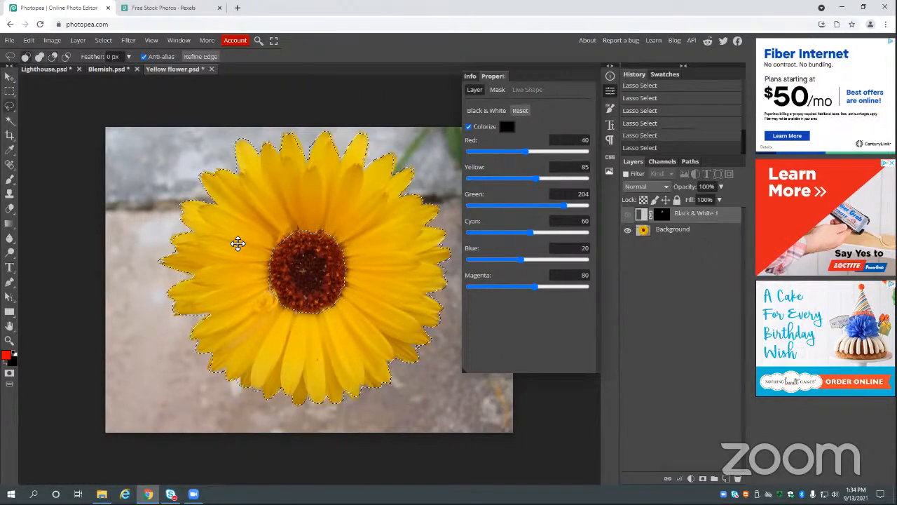
{"action": "right_click", "coordinate": [383, 208]}
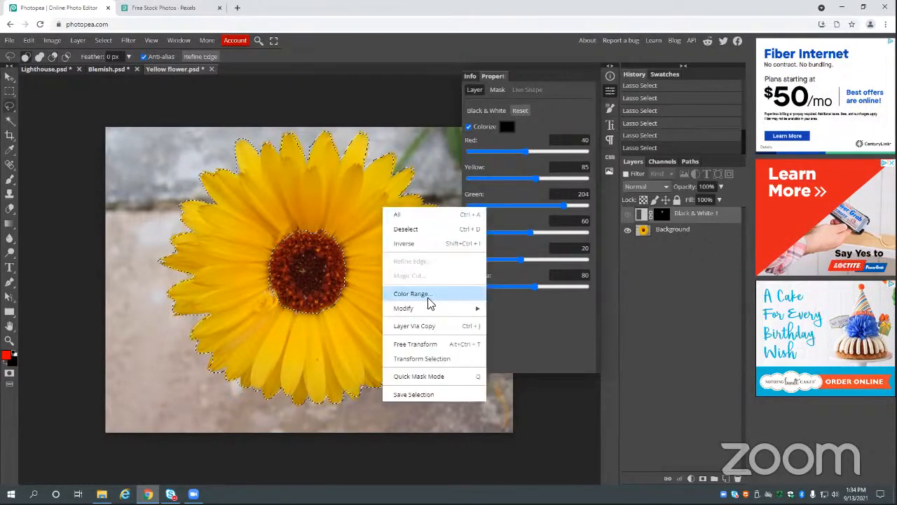
{"action": "mouse_move", "coordinate": [456, 315]}
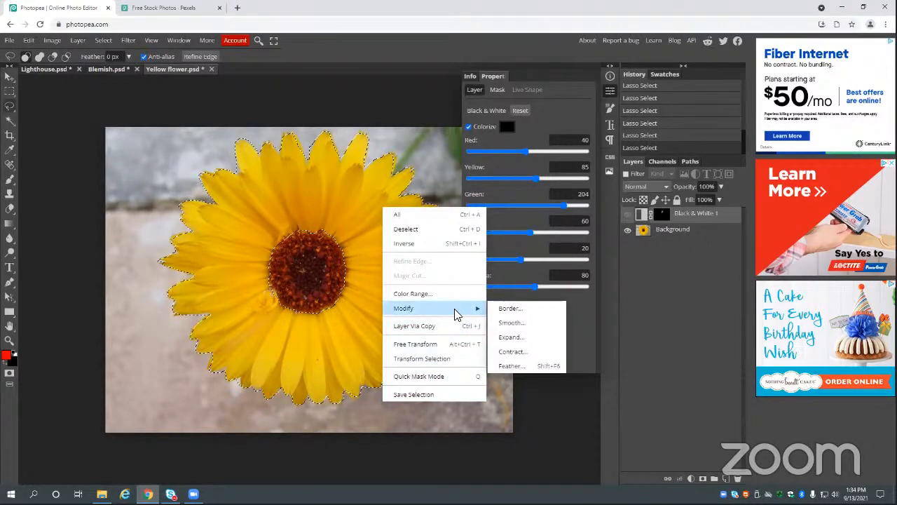
{"action": "left_click", "coordinate": [514, 366]}
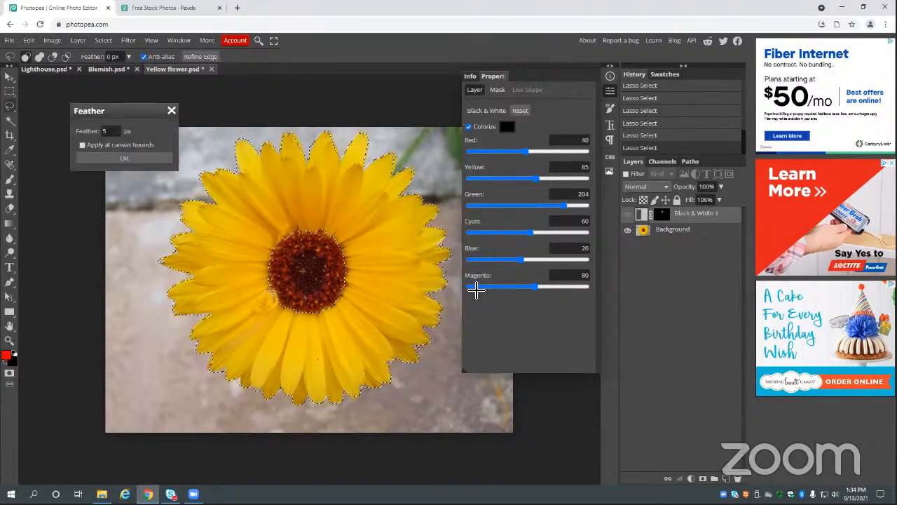
{"action": "left_click", "coordinate": [145, 160]}
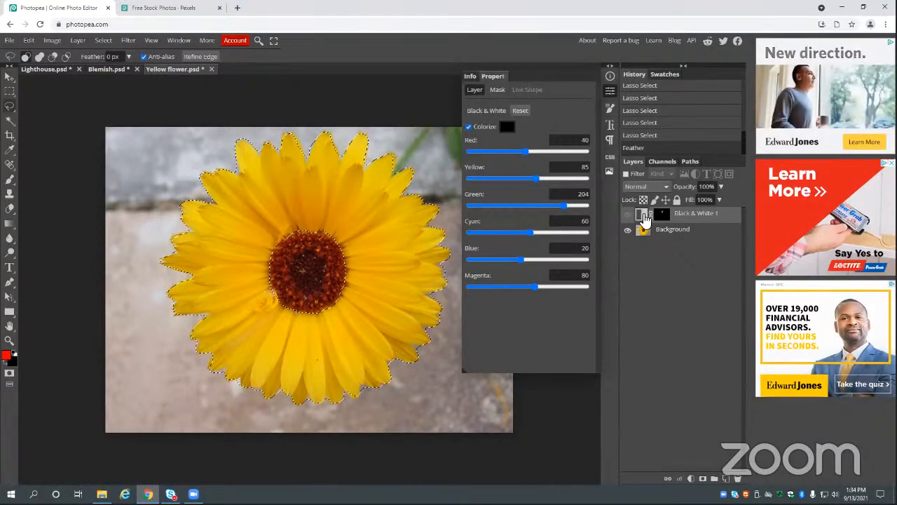
- Turn all the selected petals gray with a new Black & White adjustment layer and deselect them
{"action": "left_click", "coordinate": [690, 478]}
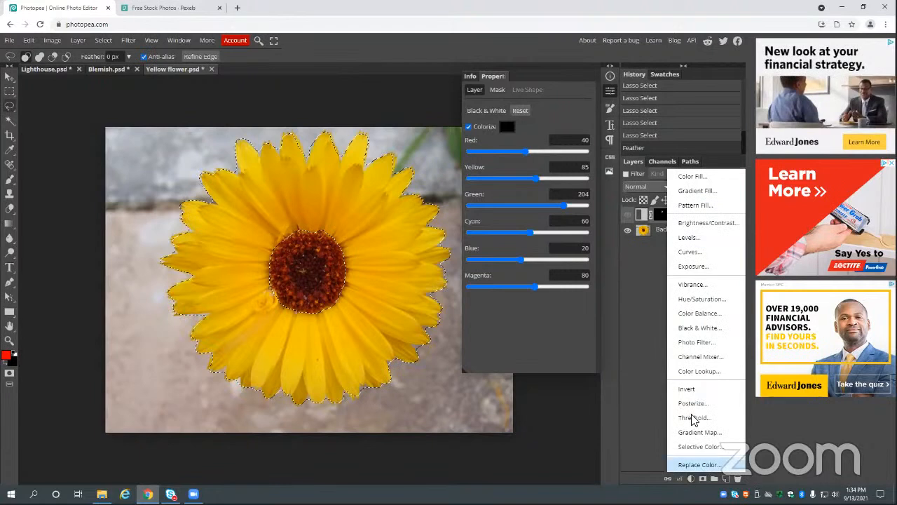
{"action": "left_click", "coordinate": [700, 328]}
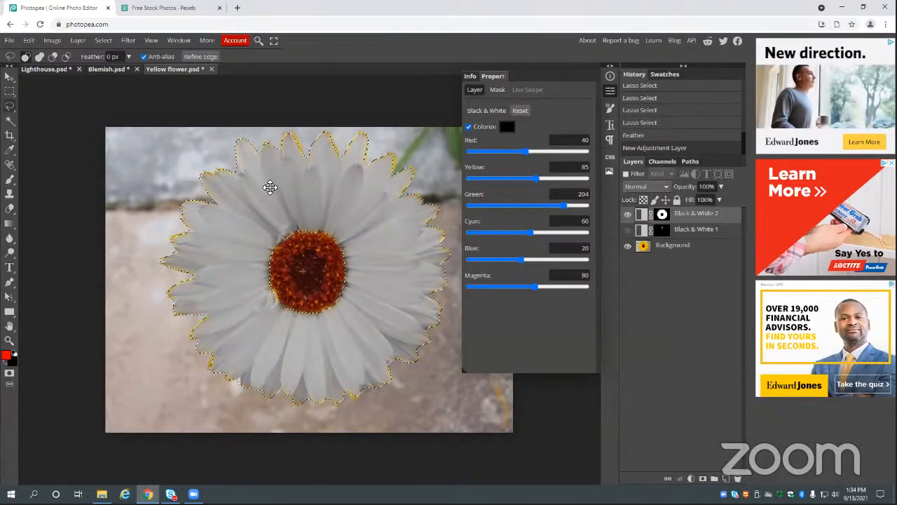
{"action": "key", "text": "ctrl+d"}
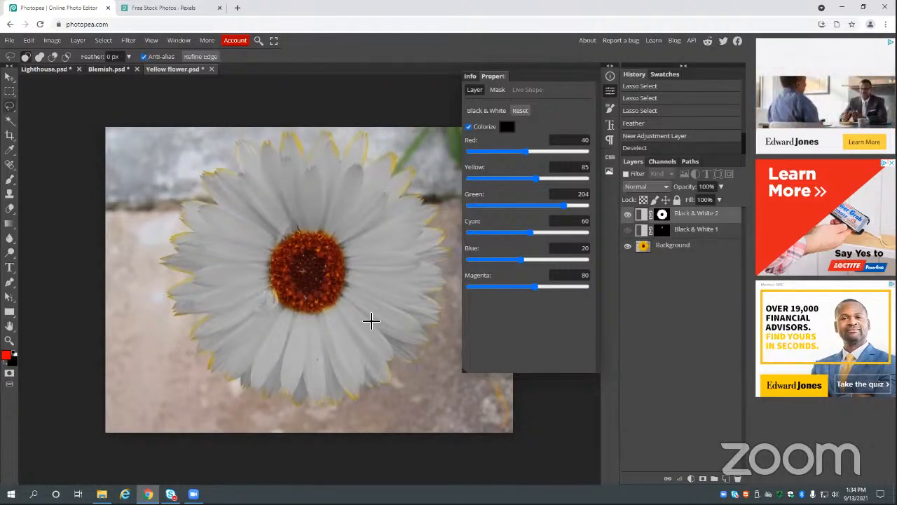
- Compare the flower before and after the new petal adjustment by hiding and showing the Black & White 2 layer
{"action": "key", "text": "z"}
{"action": "key", "text": "ctrl+minus"}
{"action": "key", "text": "ctrl+plus"}
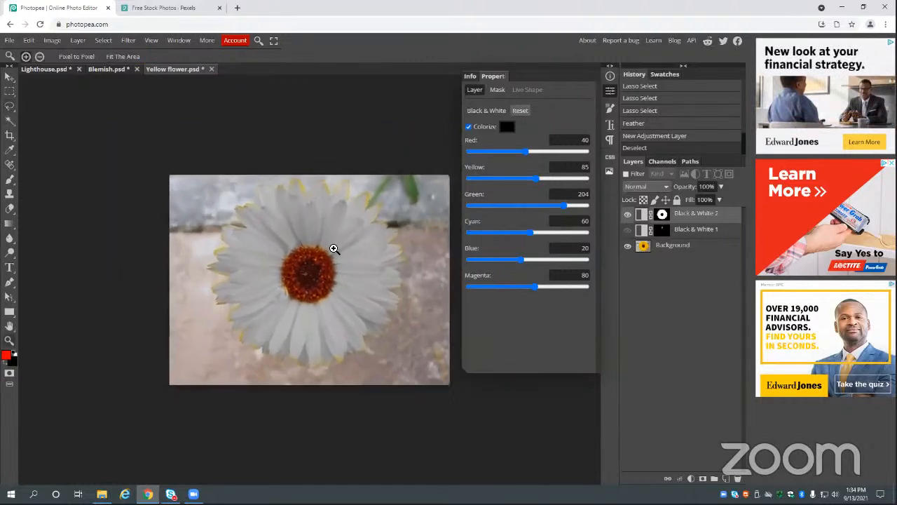
{"action": "left_click", "coordinate": [629, 215]}
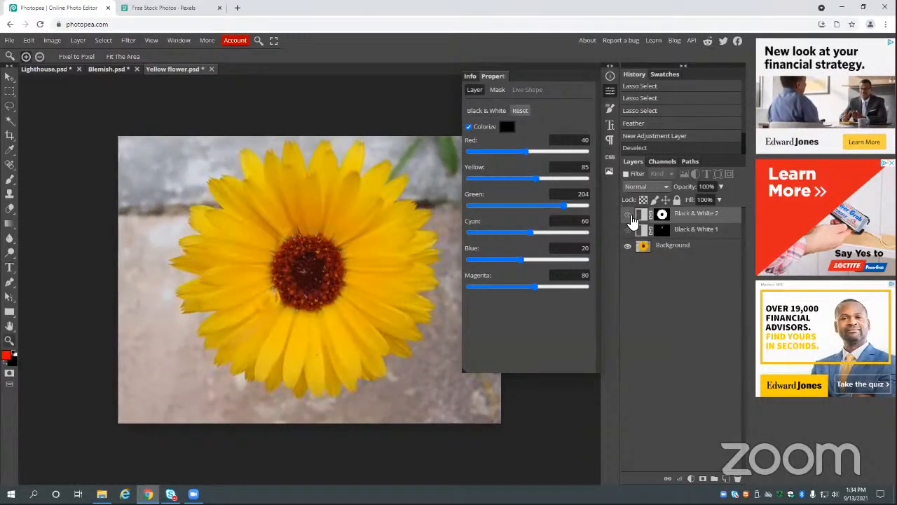
{"action": "left_click", "coordinate": [628, 216]}
{"action": "left_click", "coordinate": [629, 216]}
{"action": "left_click", "coordinate": [629, 215]}
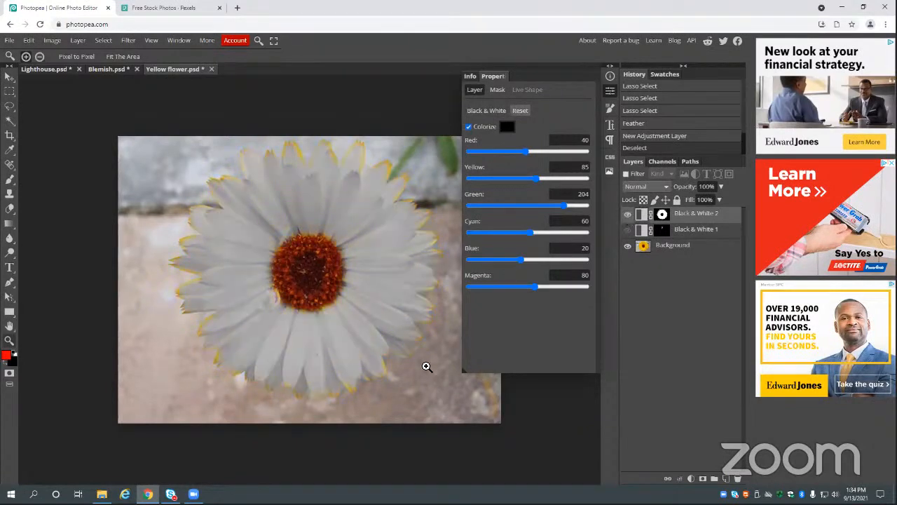
{"action": "key", "text": "b"}
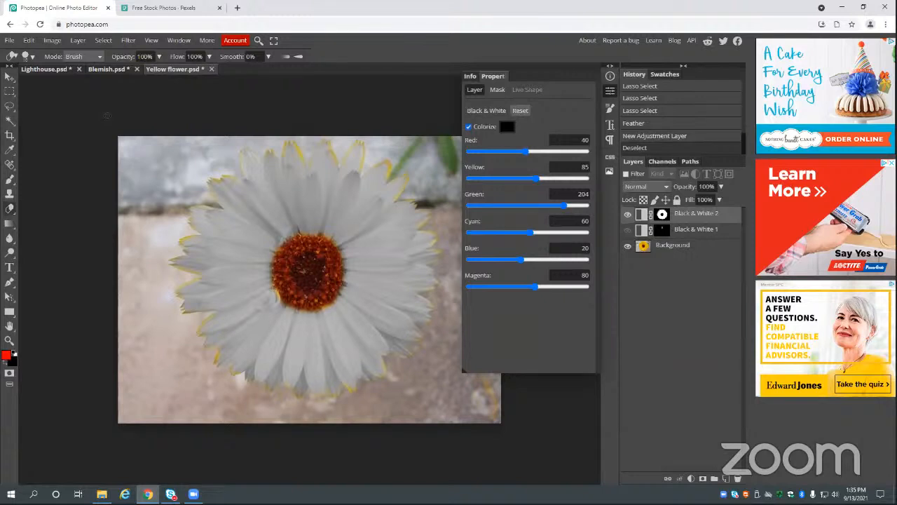
- Save the layered document as Yellow flower.psd on the Desktop
{"action": "left_click", "coordinate": [10, 41]}
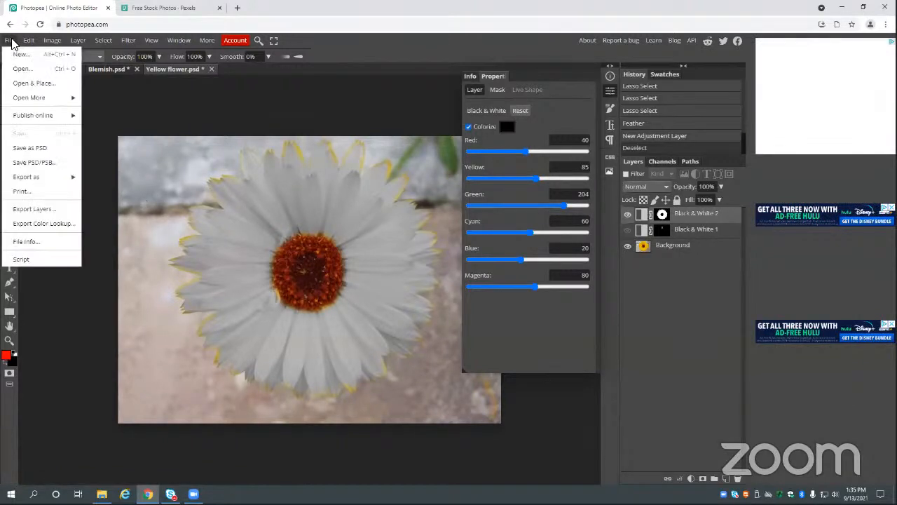
{"action": "left_click", "coordinate": [49, 150]}
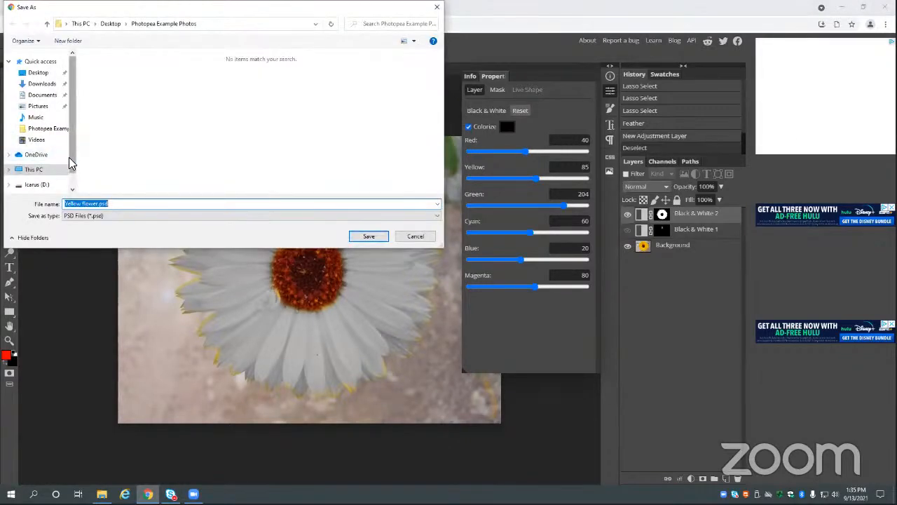
{"action": "left_click", "coordinate": [112, 24]}
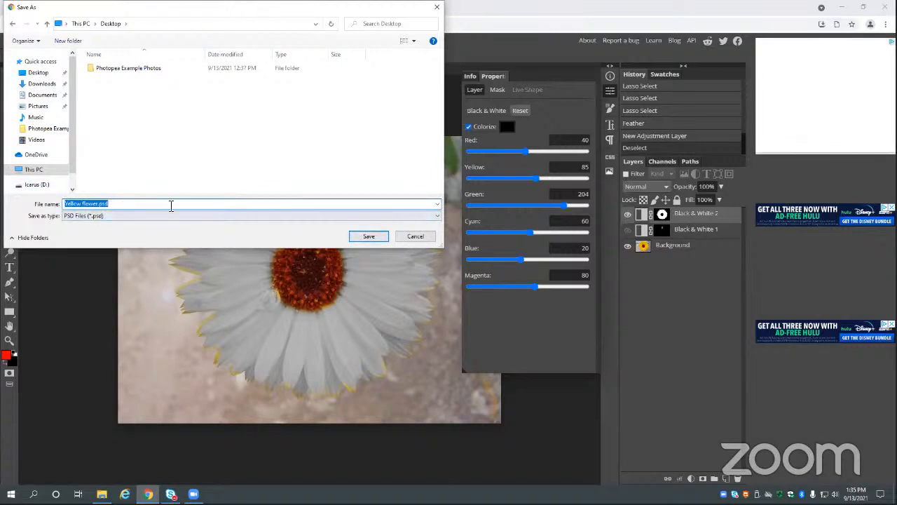
{"action": "left_click", "coordinate": [369, 236]}
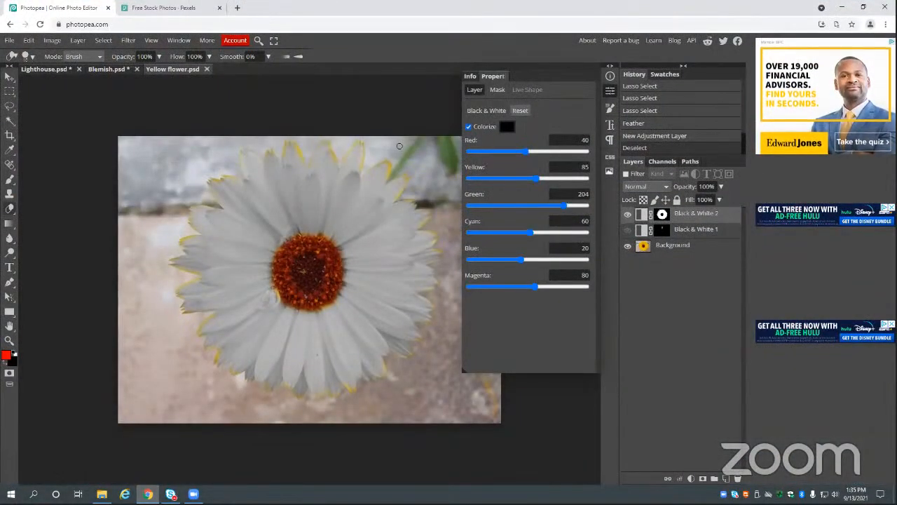
- Export the flower image as a 960 × 720 px JPG at 70% quality
{"action": "left_click", "coordinate": [11, 43]}
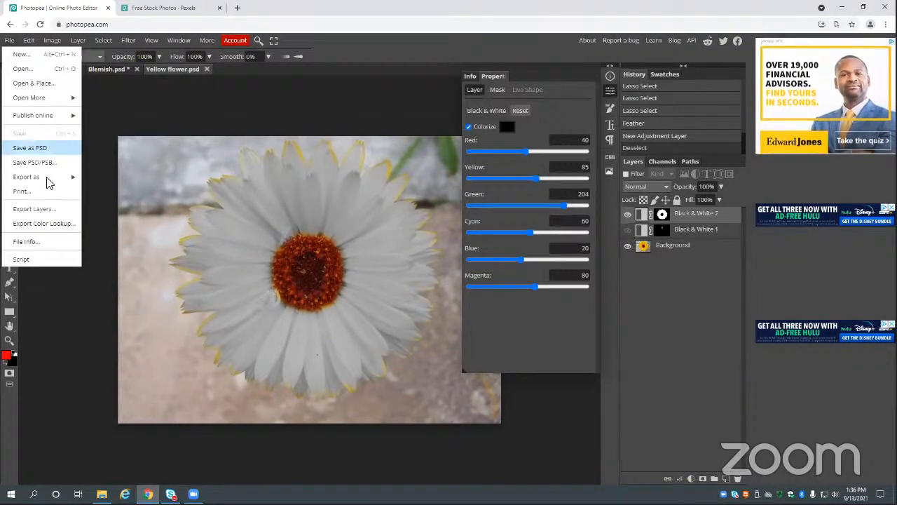
{"action": "mouse_move", "coordinate": [51, 183]}
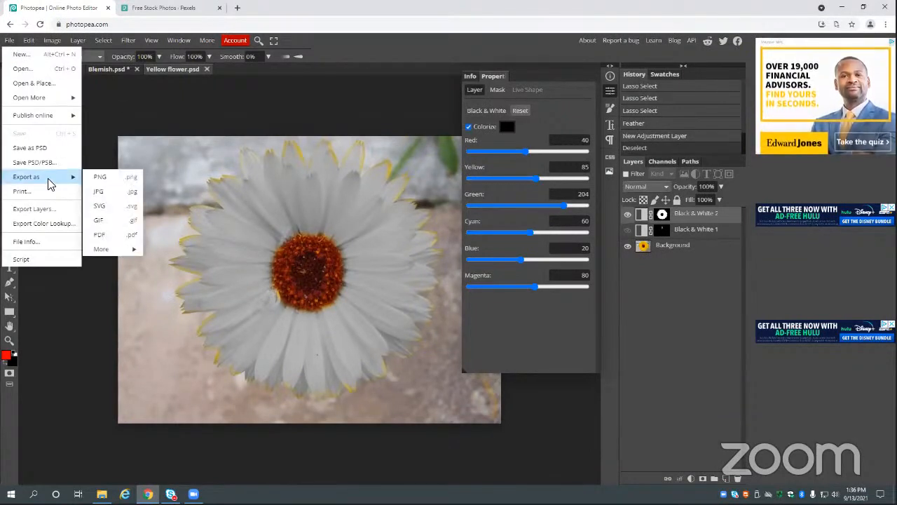
{"action": "left_click", "coordinate": [99, 193]}
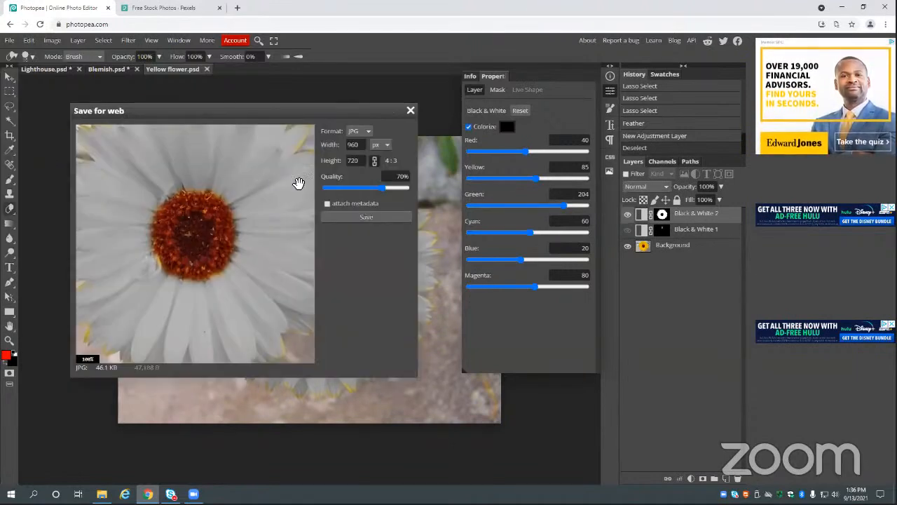
{"action": "left_click", "coordinate": [367, 218]}
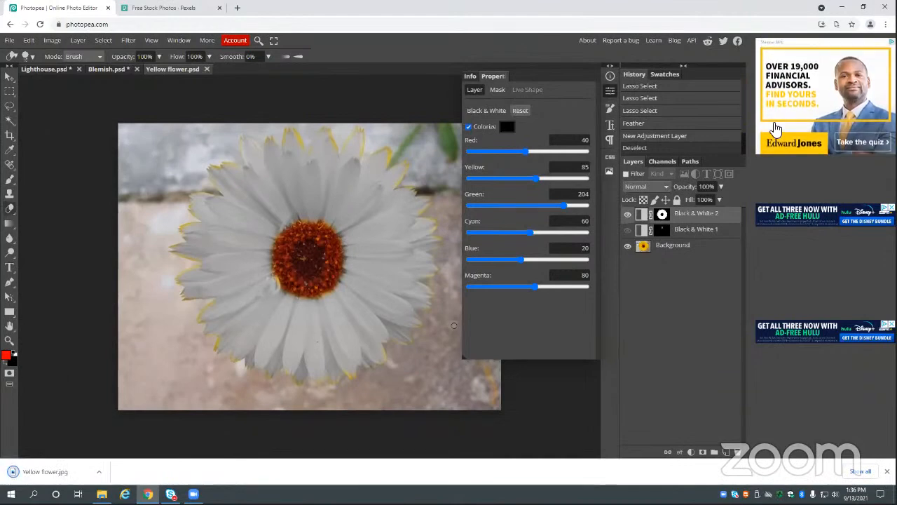
- Switch to File Explorer, view the exported Yellow flower.jpg from the Downloads folder and close it
{"action": "left_click", "coordinate": [842, 7]}
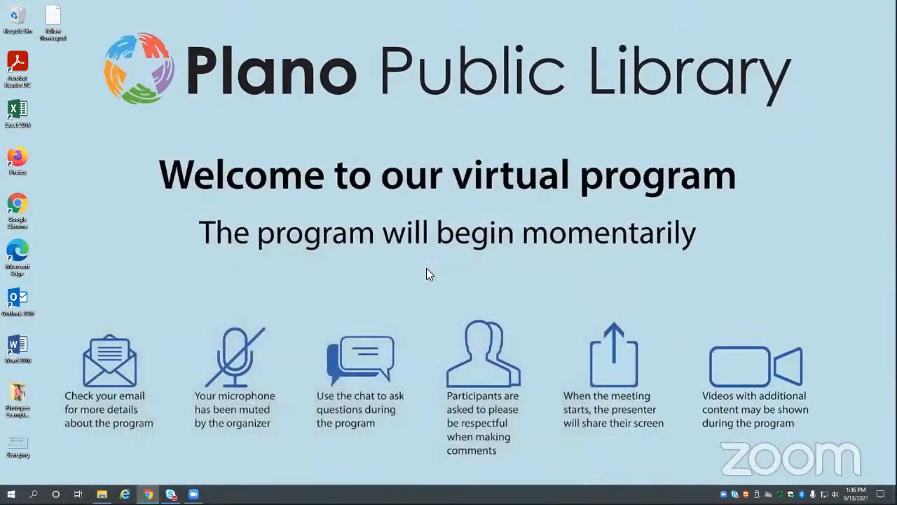
{"action": "left_click", "coordinate": [101, 494]}
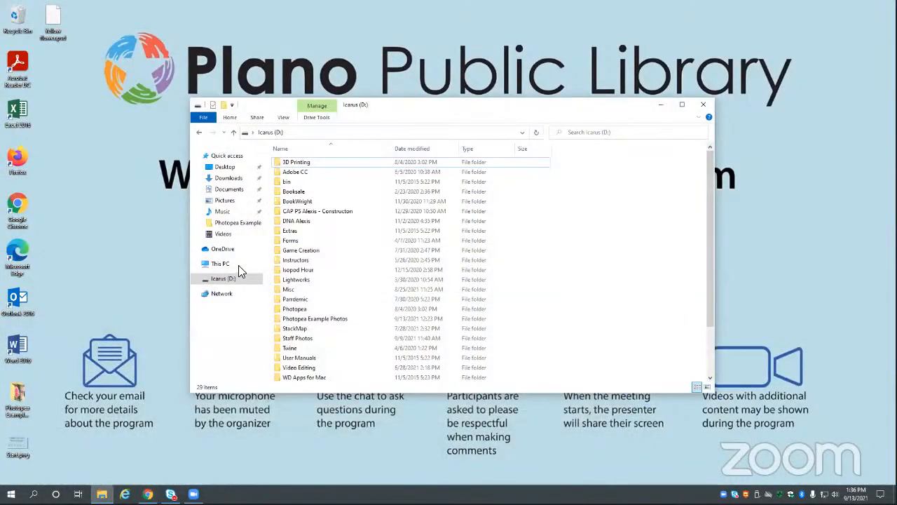
{"action": "left_click", "coordinate": [228, 178]}
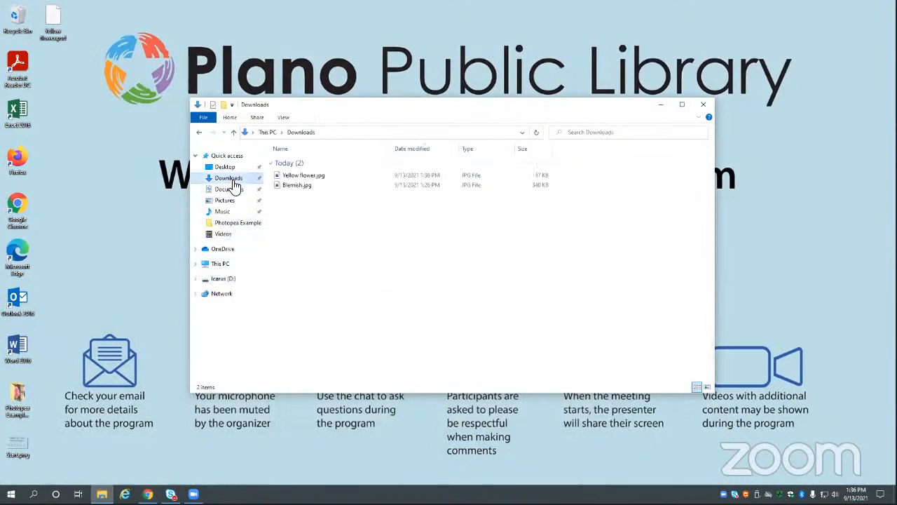
{"action": "double_click", "coordinate": [332, 180]}
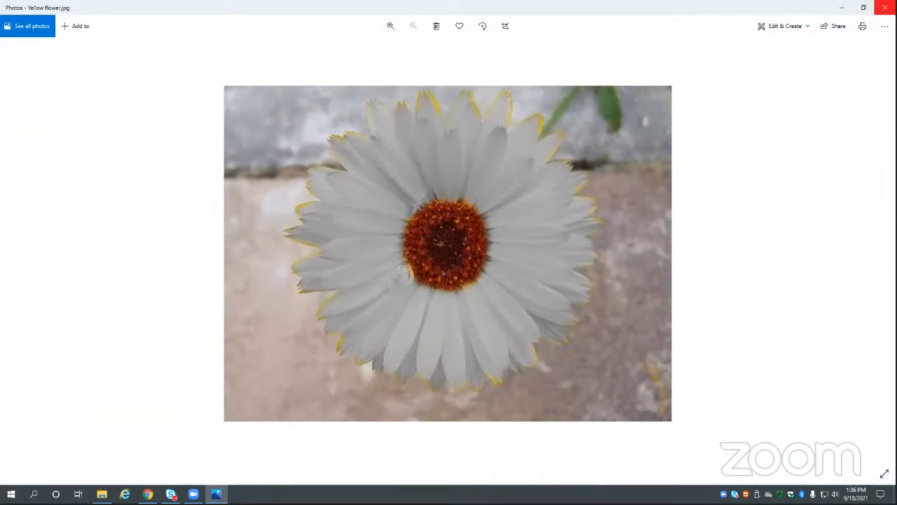
{"action": "left_click", "coordinate": [885, 7]}
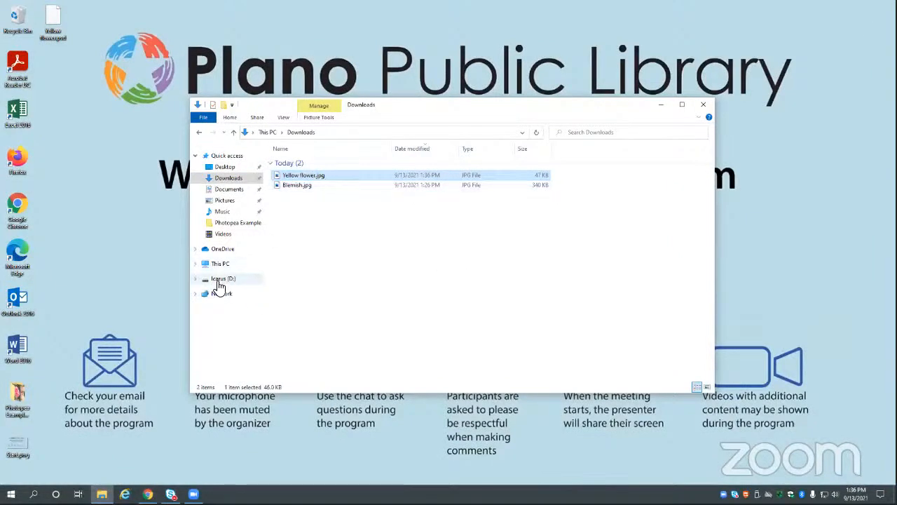
- Move Yellow flower.jpg from the Downloads folder to the Icarus (D:) drive and minimize File Explorer
{"action": "right_click", "coordinate": [314, 181]}
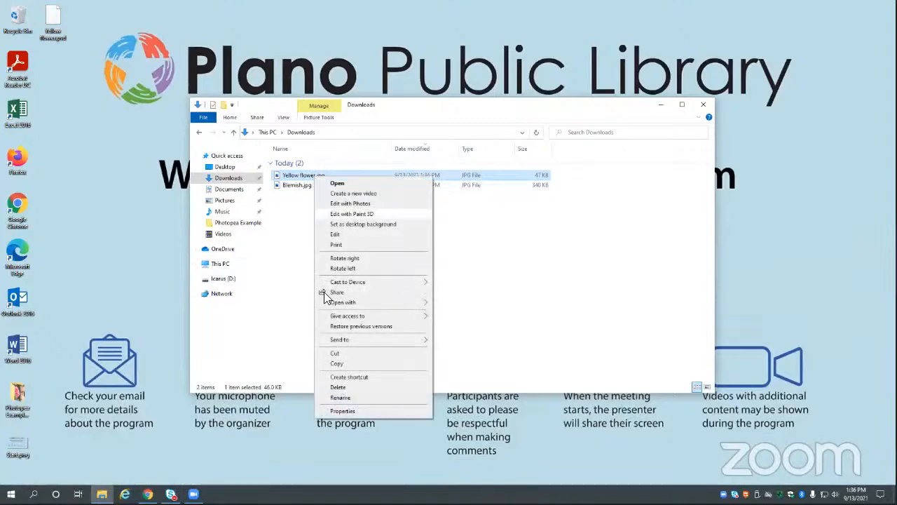
{"action": "left_click", "coordinate": [352, 355]}
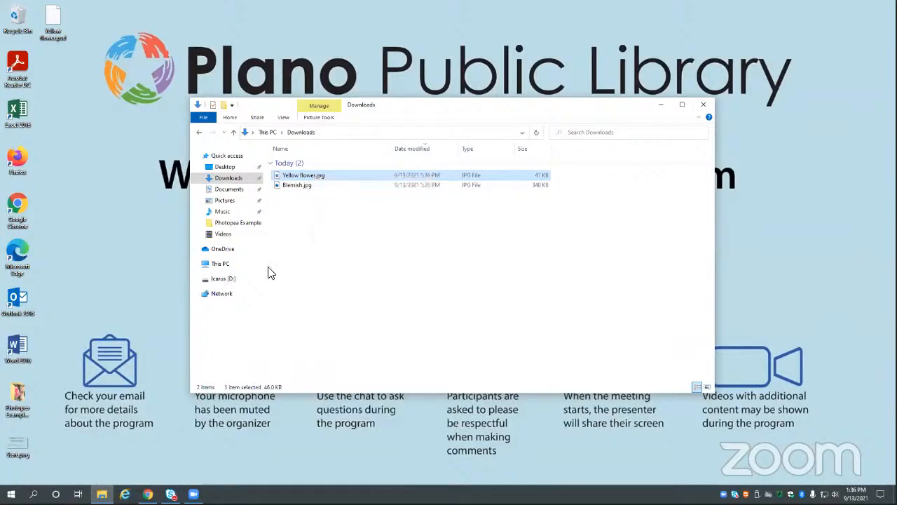
{"action": "left_click", "coordinate": [223, 279]}
{"action": "right_click", "coordinate": [599, 272]}
{"action": "left_click", "coordinate": [626, 332]}
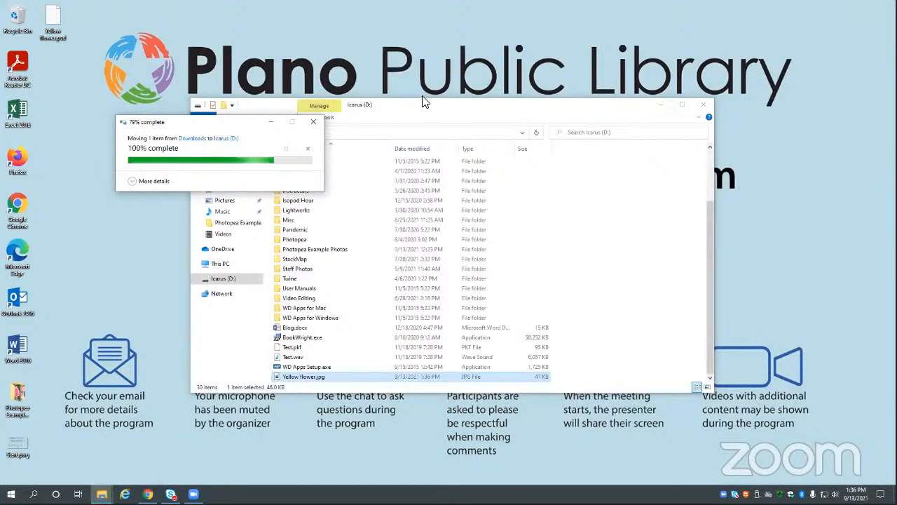
{"action": "left_click", "coordinate": [663, 104]}
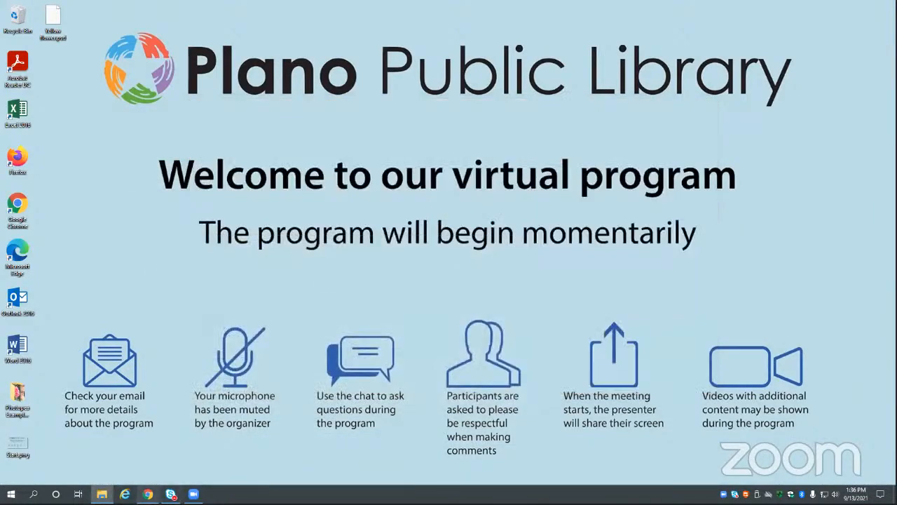
- Switch back to Photopea in Chrome and dismiss the download bar
{"action": "mouse_move", "coordinate": [148, 494]}
{"action": "left_click", "coordinate": [154, 468]}
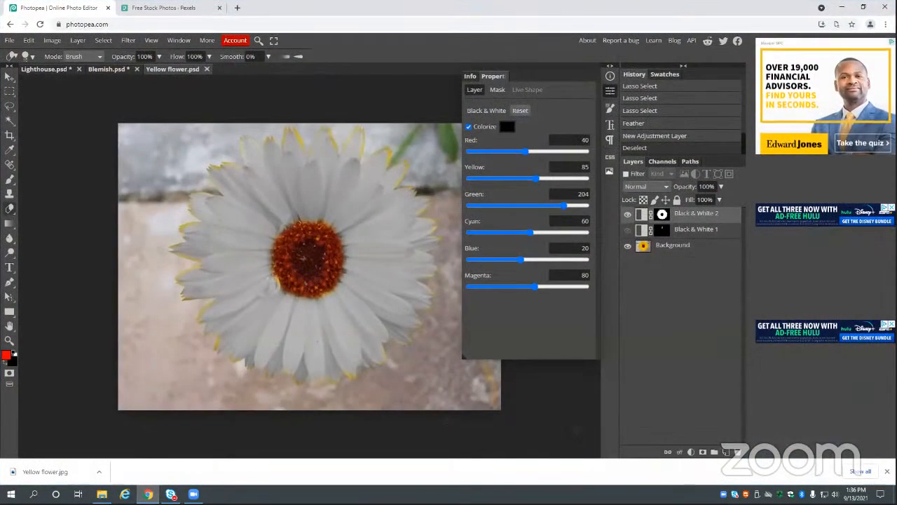
{"action": "left_click", "coordinate": [887, 471]}
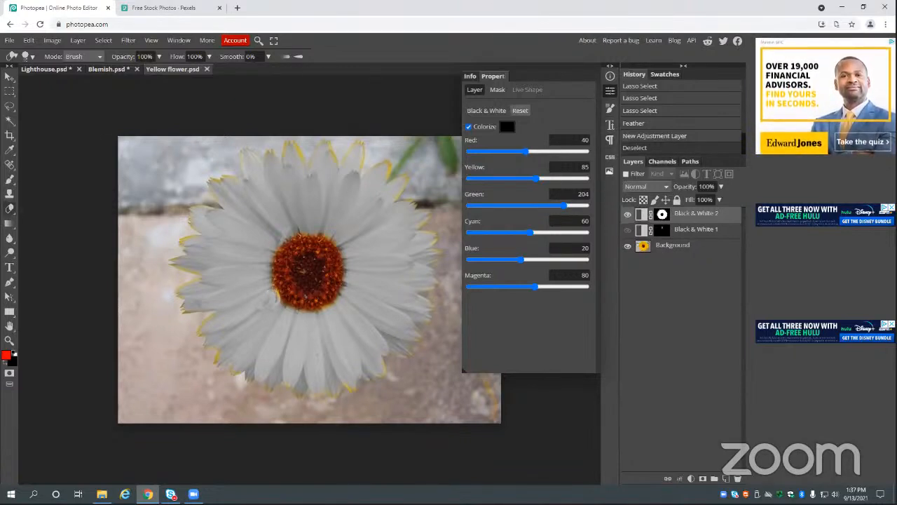
- Select the Background layer and compare it with the edited flower by hiding and reshowing Black & White 2
{"action": "left_click", "coordinate": [310, 184]}
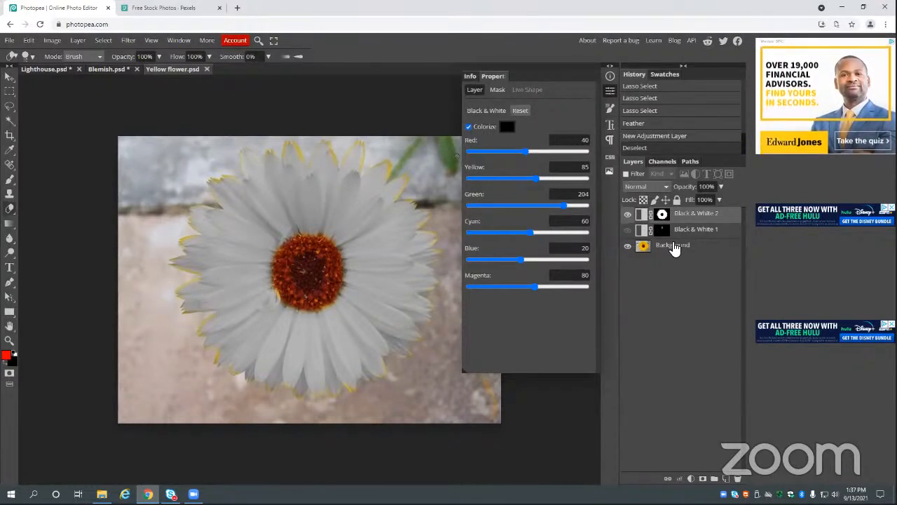
{"action": "left_click", "coordinate": [673, 246]}
{"action": "left_click", "coordinate": [628, 217]}
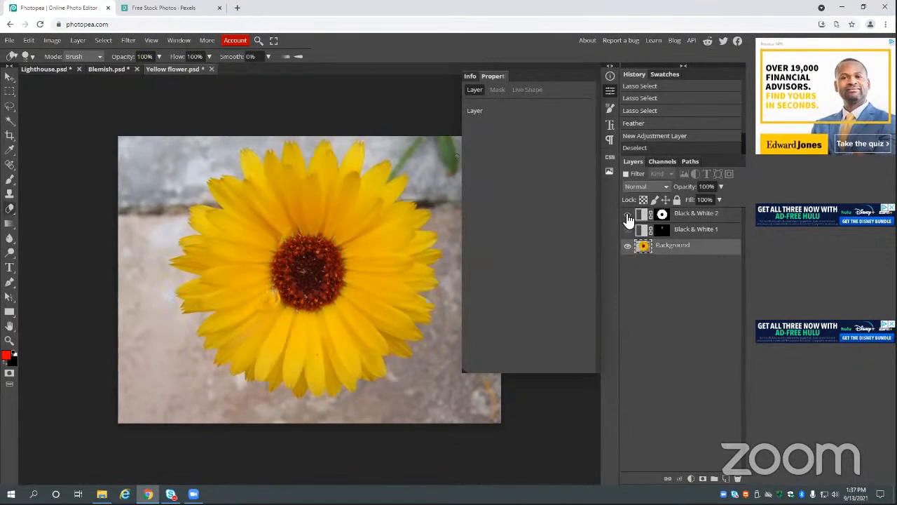
{"action": "left_click", "coordinate": [628, 215]}
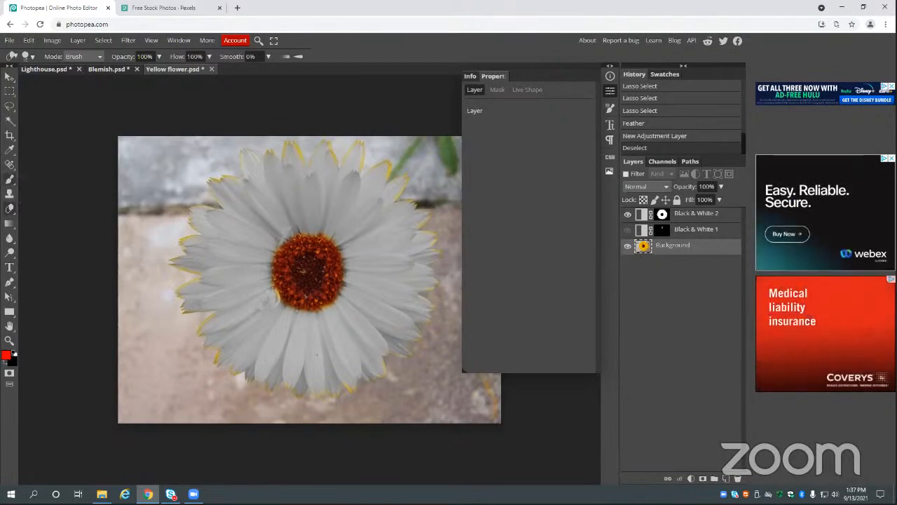
- Try painting red freehand brush strokes directly on the Background layer, undoing each attempt
{"action": "left_click", "coordinate": [10, 180]}
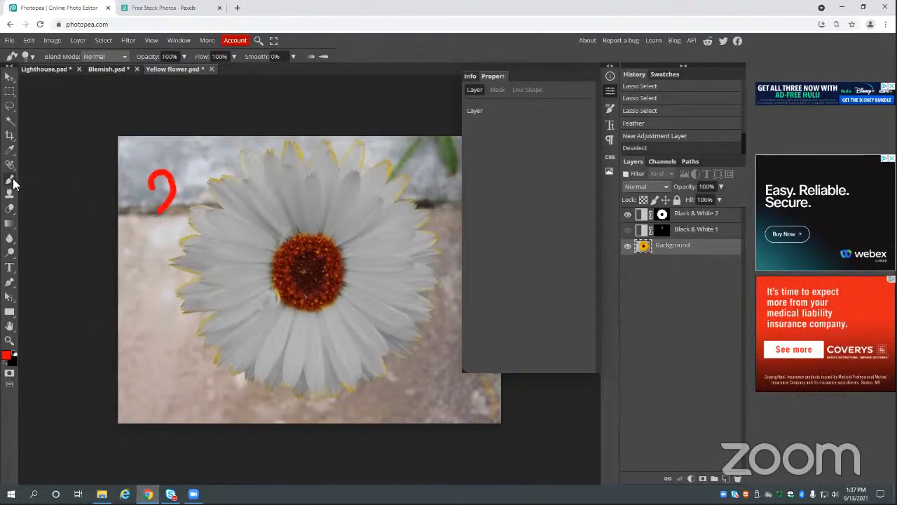
{"action": "mouse_move", "coordinate": [138, 218]}
{"action": "left_mouse_down"}
{"action": "mouse_move", "coordinate": [193, 210]}
{"action": "mouse_move", "coordinate": [176, 252]}
{"action": "mouse_move", "coordinate": [148, 257]}
{"action": "mouse_move", "coordinate": [153, 276]}
{"action": "mouse_move", "coordinate": [201, 267]}
{"action": "mouse_move", "coordinate": [194, 291]}
{"action": "mouse_move", "coordinate": [130, 306]}
{"action": "mouse_move", "coordinate": [129, 332]}
{"action": "mouse_move", "coordinate": [211, 323]}
{"action": "mouse_move", "coordinate": [199, 366]}
{"action": "mouse_move", "coordinate": [161, 371]}
{"action": "mouse_move", "coordinate": [162, 399]}
{"action": "mouse_move", "coordinate": [178, 357]}
{"action": "left_mouse_up"}
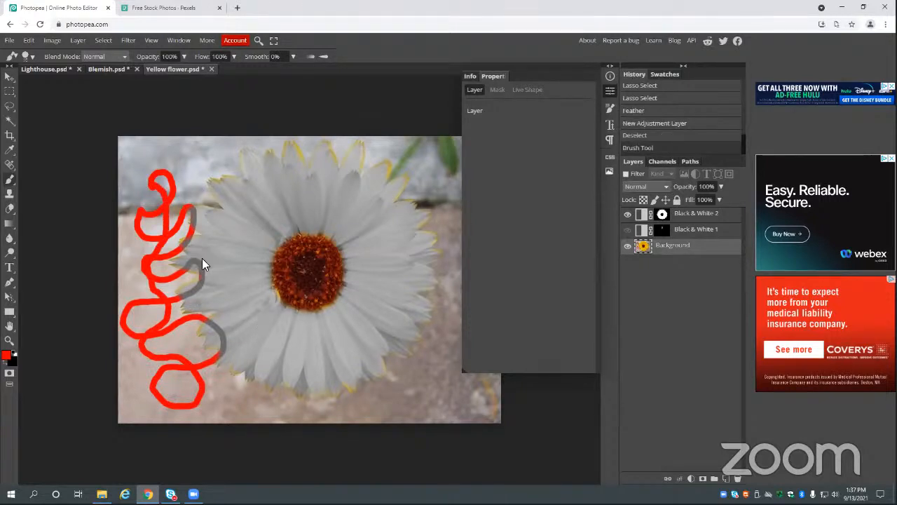
{"action": "key", "text": "ctrl+z"}
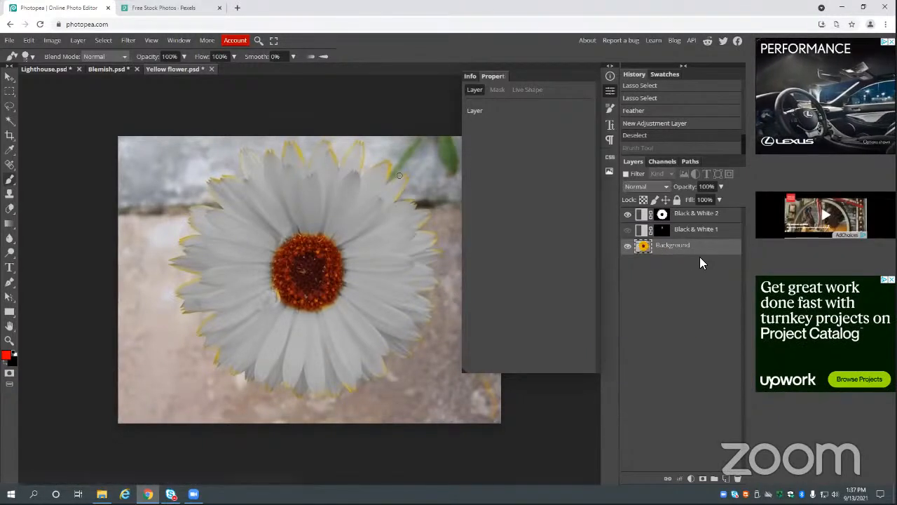
{"action": "mouse_move", "coordinate": [134, 188]}
{"action": "left_mouse_down"}
{"action": "mouse_move", "coordinate": [205, 208]}
{"action": "mouse_move", "coordinate": [218, 224]}
{"action": "mouse_move", "coordinate": [171, 253]}
{"action": "mouse_move", "coordinate": [182, 266]}
{"action": "mouse_move", "coordinate": [207, 270]}
{"action": "mouse_move", "coordinate": [179, 339]}
{"action": "mouse_move", "coordinate": [217, 355]}
{"action": "mouse_move", "coordinate": [226, 398]}
{"action": "mouse_move", "coordinate": [148, 352]}
{"action": "left_mouse_up"}
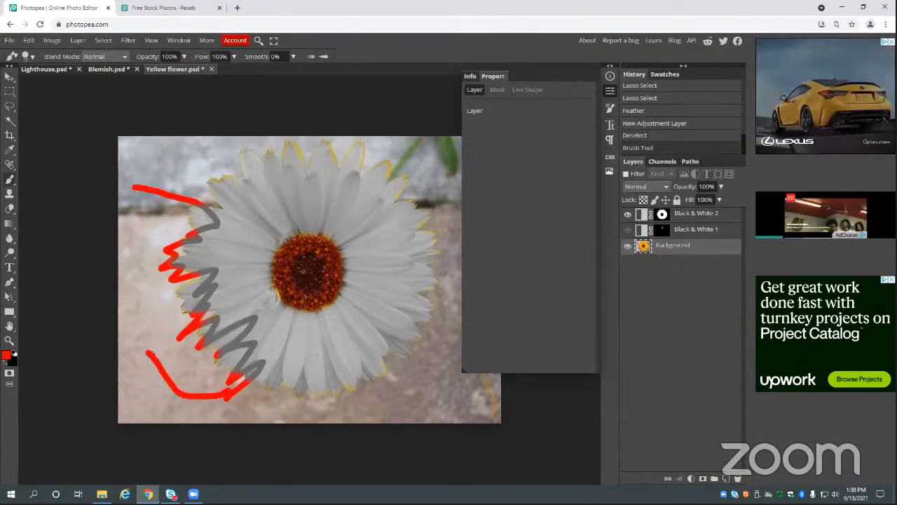
{"action": "key", "text": "ctrl+z"}
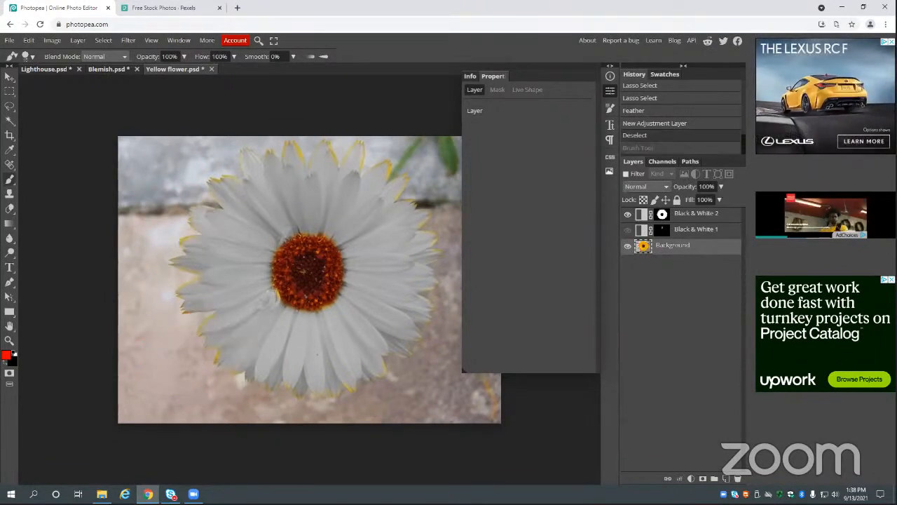
- Add a new empty layer above the Background and paint looping red brush strokes across the flower on it
{"action": "left_click", "coordinate": [726, 481]}
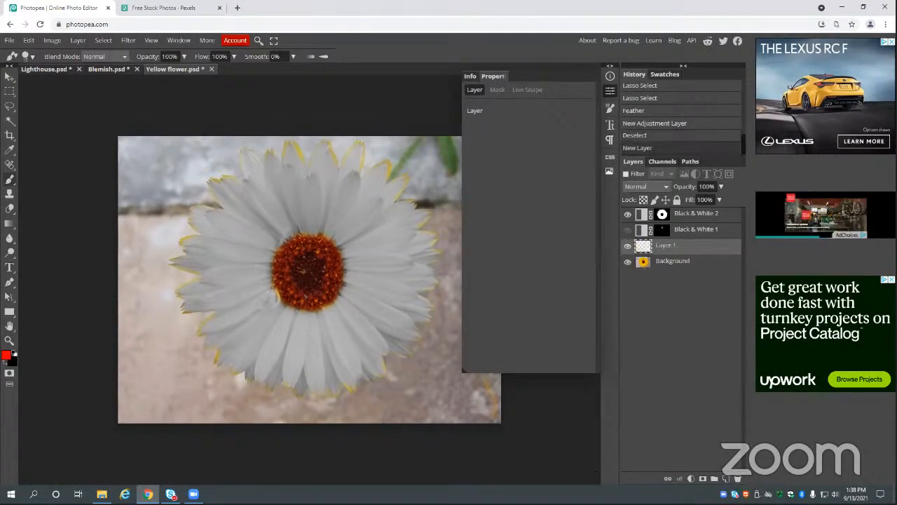
{"action": "left_click_drag", "start_coordinate": [436, 155], "coordinate": [442, 212]}
{"action": "left_click_drag", "start_coordinate": [425, 174], "coordinate": [398, 148]}
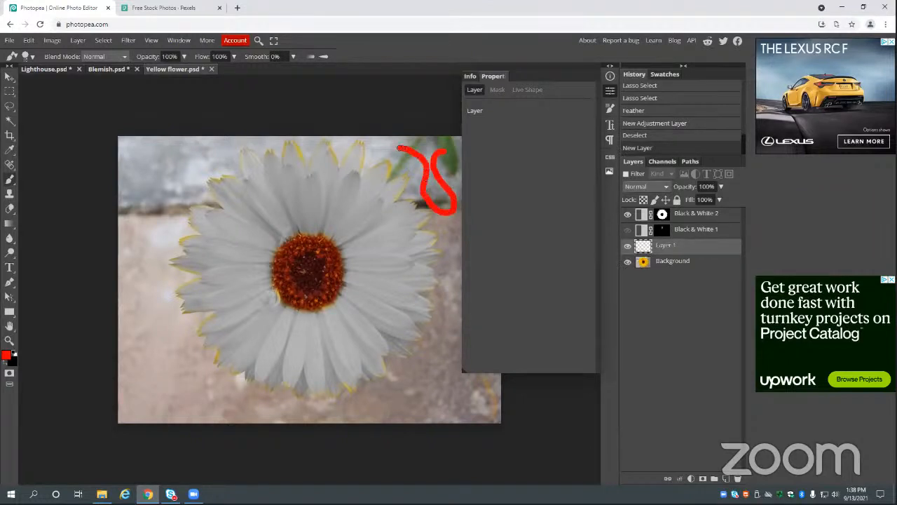
{"action": "mouse_move", "coordinate": [454, 237]}
{"action": "left_mouse_down"}
{"action": "mouse_move", "coordinate": [442, 326]}
{"action": "mouse_move", "coordinate": [401, 343]}
{"action": "mouse_move", "coordinate": [345, 211]}
{"action": "mouse_move", "coordinate": [187, 324]}
{"action": "mouse_move", "coordinate": [249, 192]}
{"action": "mouse_move", "coordinate": [441, 330]}
{"action": "mouse_move", "coordinate": [350, 145]}
{"action": "mouse_move", "coordinate": [342, 342]}
{"action": "mouse_move", "coordinate": [231, 384]}
{"action": "mouse_move", "coordinate": [196, 159]}
{"action": "left_mouse_up"}
- Move the painted Layer 1 above both Black & White adjustment layers
{"action": "mouse_move", "coordinate": [680, 249]}
{"action": "left_mouse_down"}
{"action": "mouse_move", "coordinate": [687, 205]}
{"action": "mouse_move", "coordinate": [705, 226]}
{"action": "mouse_move", "coordinate": [701, 253]}
{"action": "mouse_move", "coordinate": [703, 243]}
{"action": "left_mouse_up"}
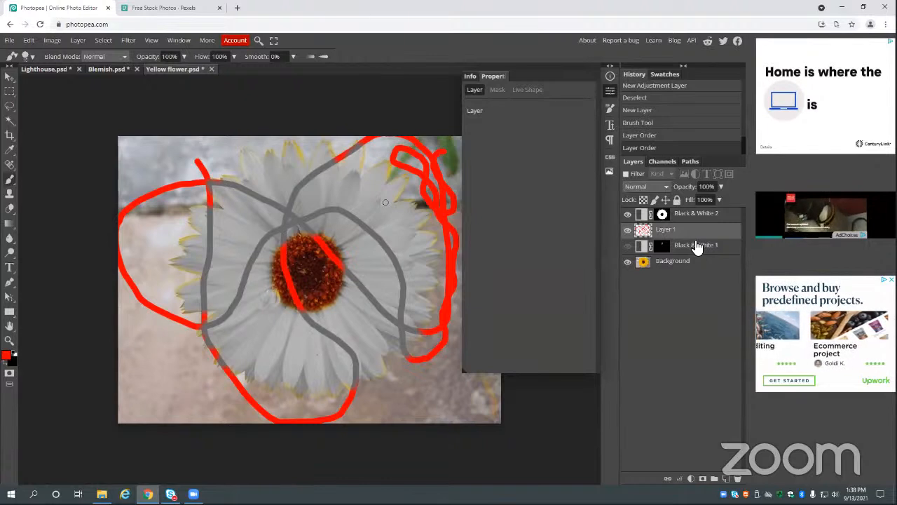
{"action": "left_click_drag", "start_coordinate": [689, 236], "coordinate": [692, 208]}
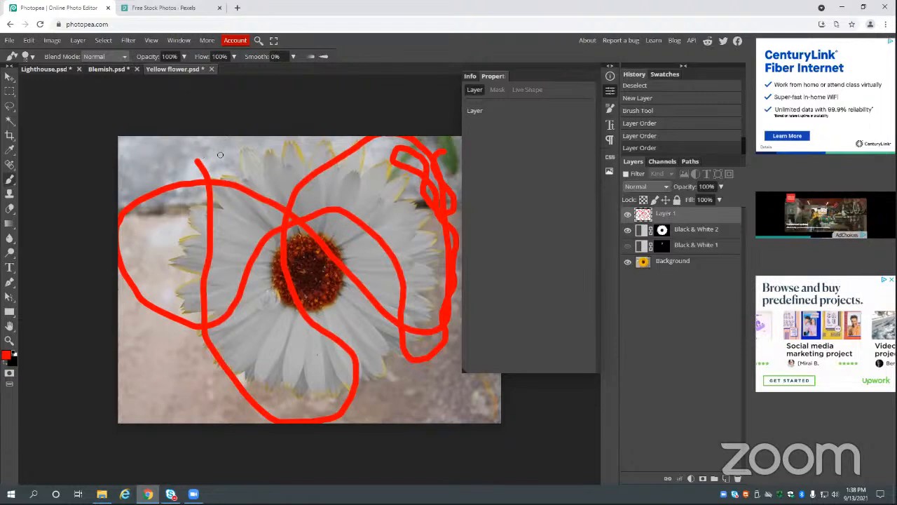
- Erase all the red strokes from Layer 1 with the Eraser, enlarging its brush partway through
{"action": "key", "text": "e"}
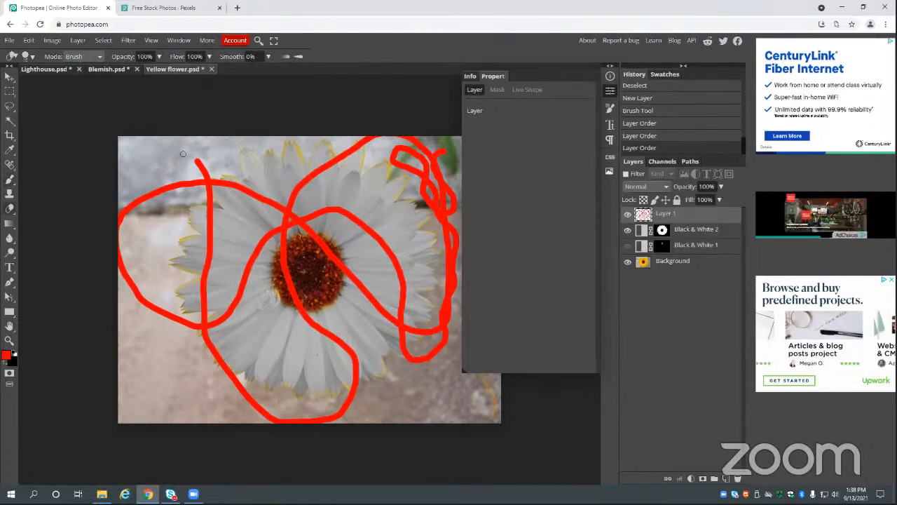
{"action": "left_click_drag", "start_coordinate": [190, 180], "coordinate": [190, 189]}
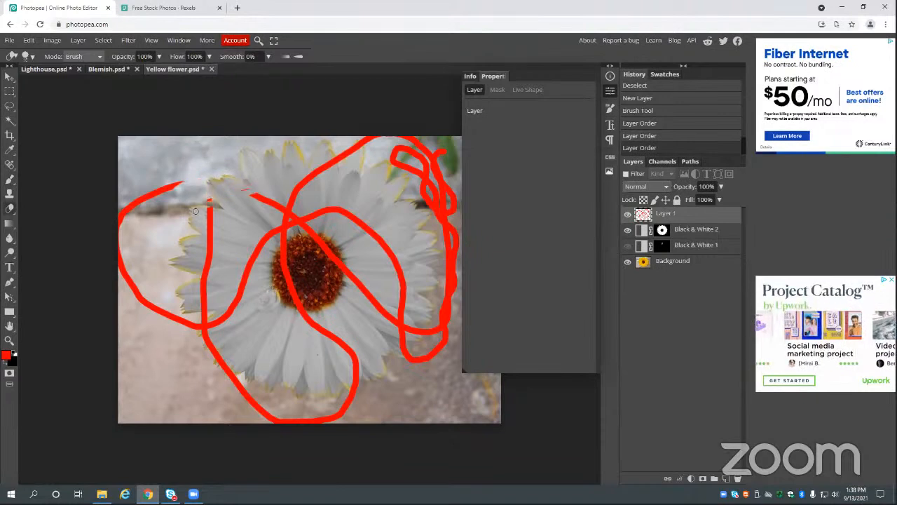
{"action": "mouse_move", "coordinate": [228, 208]}
{"action": "left_mouse_down"}
{"action": "mouse_move", "coordinate": [332, 212]}
{"action": "mouse_move", "coordinate": [336, 199]}
{"action": "mouse_move", "coordinate": [157, 222]}
{"action": "left_mouse_up"}
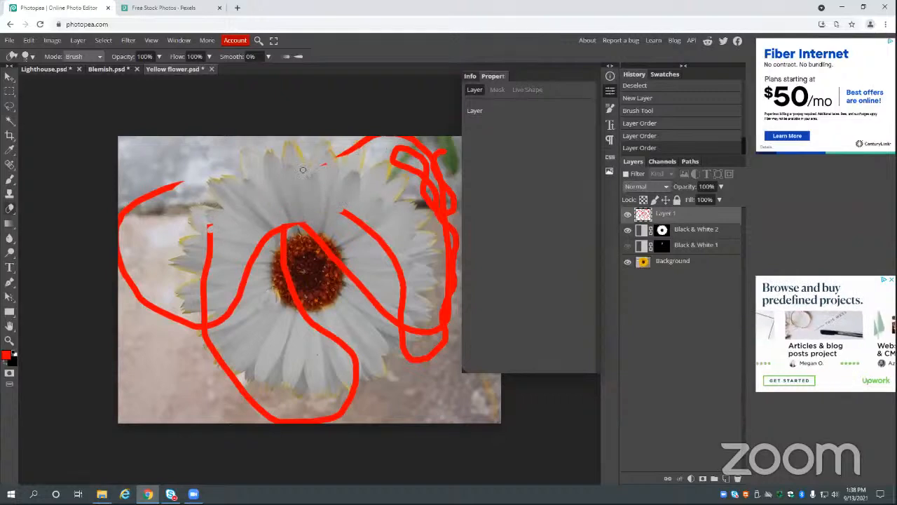
{"action": "mouse_move", "coordinate": [328, 164]}
{"action": "left_mouse_down"}
{"action": "mouse_move", "coordinate": [405, 139]}
{"action": "mouse_move", "coordinate": [373, 145]}
{"action": "mouse_move", "coordinate": [413, 146]}
{"action": "left_mouse_up"}
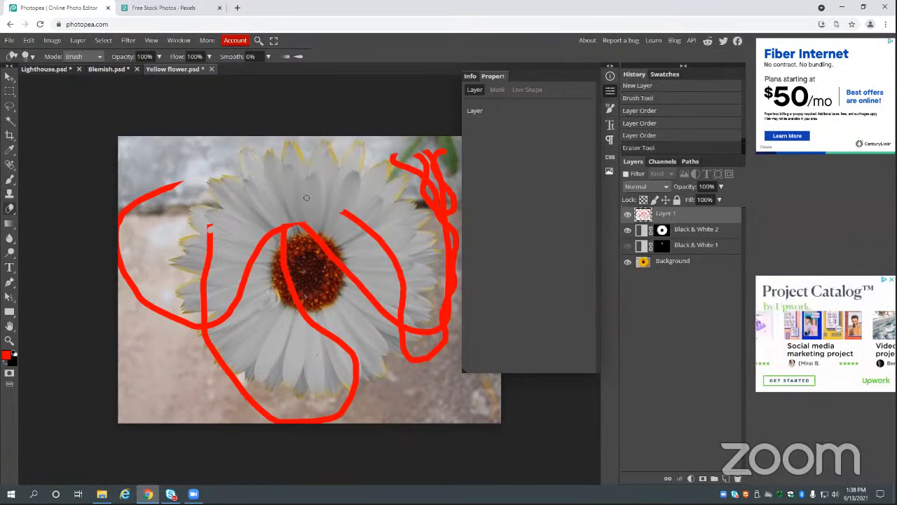
{"action": "key", "text": "bracketright"}
{"action": "key", "text": "bracketright"}
{"action": "key", "text": "bracketright"}
{"action": "key", "text": "bracketright"}
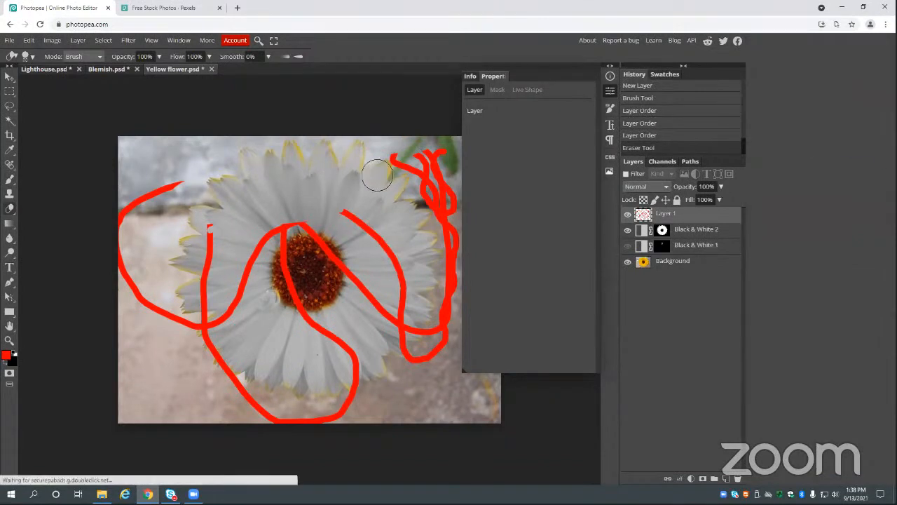
{"action": "mouse_move", "coordinate": [344, 206]}
{"action": "left_mouse_down"}
{"action": "mouse_move", "coordinate": [379, 246]}
{"action": "mouse_move", "coordinate": [397, 318]}
{"action": "mouse_move", "coordinate": [429, 340]}
{"action": "mouse_move", "coordinate": [445, 284]}
{"action": "mouse_move", "coordinate": [443, 217]}
{"action": "mouse_move", "coordinate": [420, 168]}
{"action": "mouse_move", "coordinate": [358, 168]}
{"action": "mouse_move", "coordinate": [351, 273]}
{"action": "mouse_move", "coordinate": [372, 357]}
{"action": "mouse_move", "coordinate": [205, 404]}
{"action": "mouse_move", "coordinate": [355, 342]}
{"action": "mouse_move", "coordinate": [271, 210]}
{"action": "mouse_move", "coordinate": [201, 411]}
{"action": "mouse_move", "coordinate": [264, 210]}
{"action": "mouse_move", "coordinate": [110, 228]}
{"action": "mouse_move", "coordinate": [197, 176]}
{"action": "mouse_move", "coordinate": [375, 313]}
{"action": "mouse_move", "coordinate": [267, 320]}
{"action": "mouse_move", "coordinate": [295, 311]}
{"action": "left_mouse_up"}
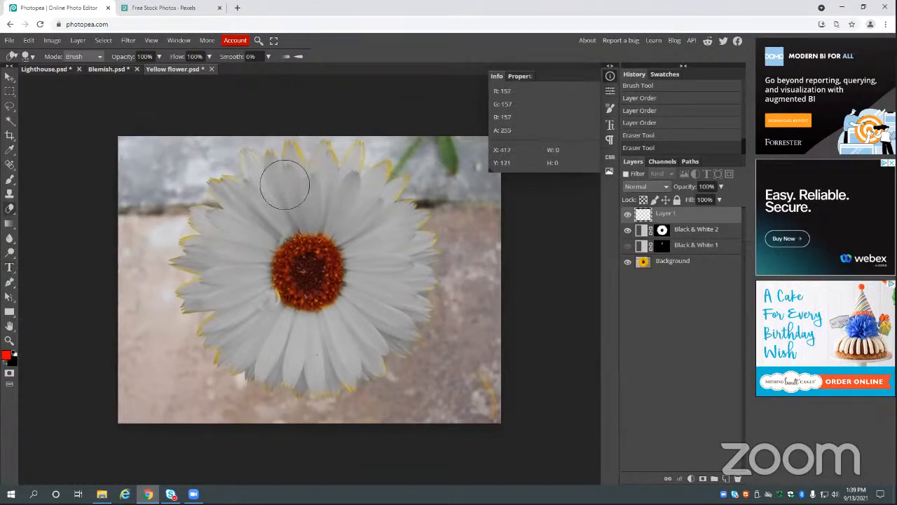
- Add a text layer reading "Hello World" over the flower's upper-left petals
{"action": "key", "text": "t"}
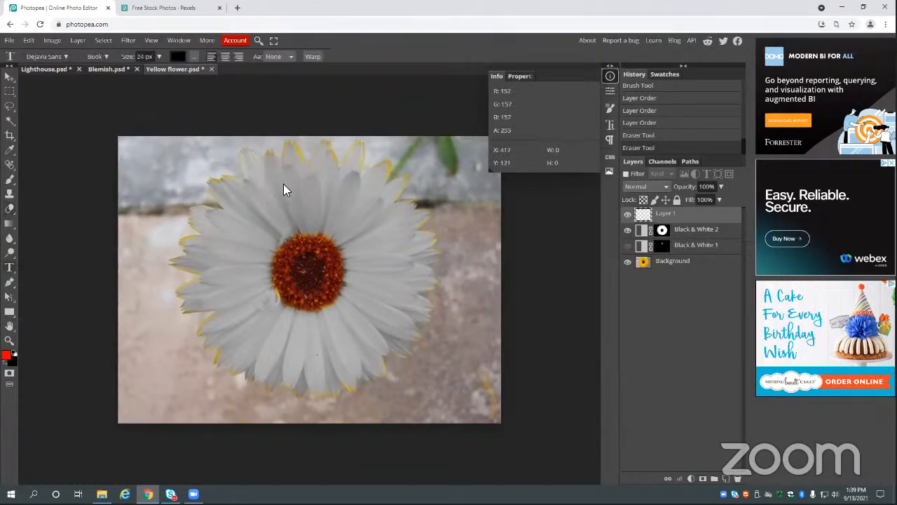
{"action": "left_click", "coordinate": [229, 188]}
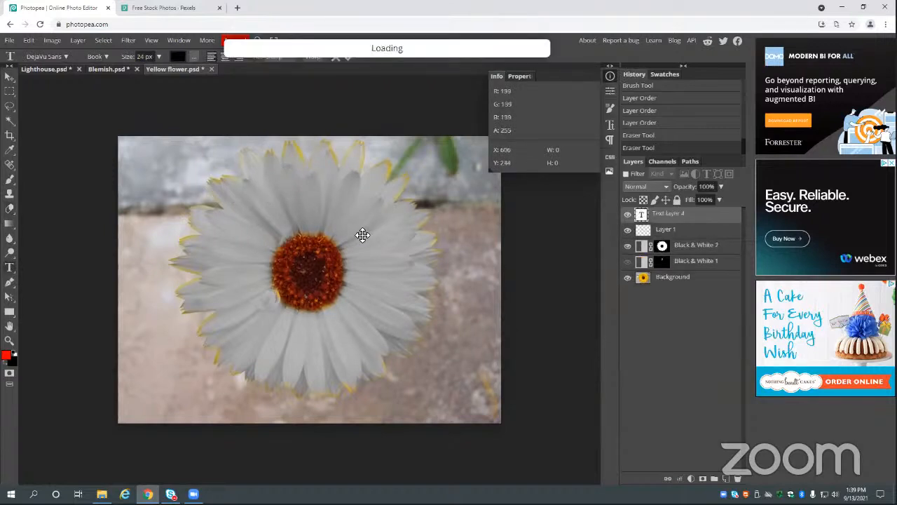
{"action": "type", "text": "Test"}
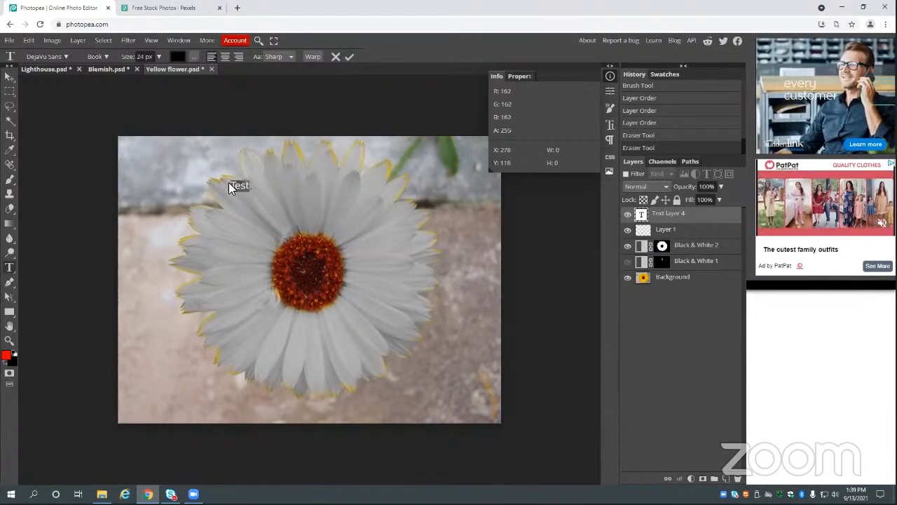
{"action": "key", "text": "BackSpace"}
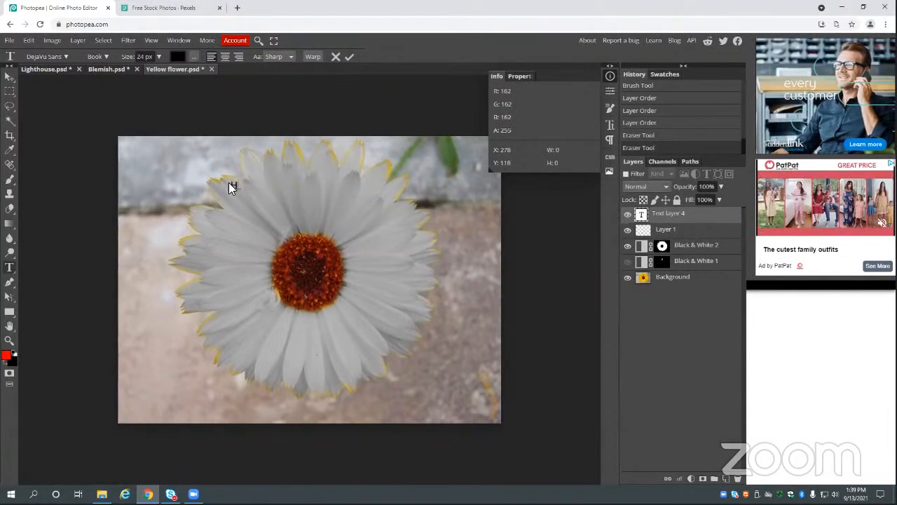
{"action": "type", "text": "Hello World"}
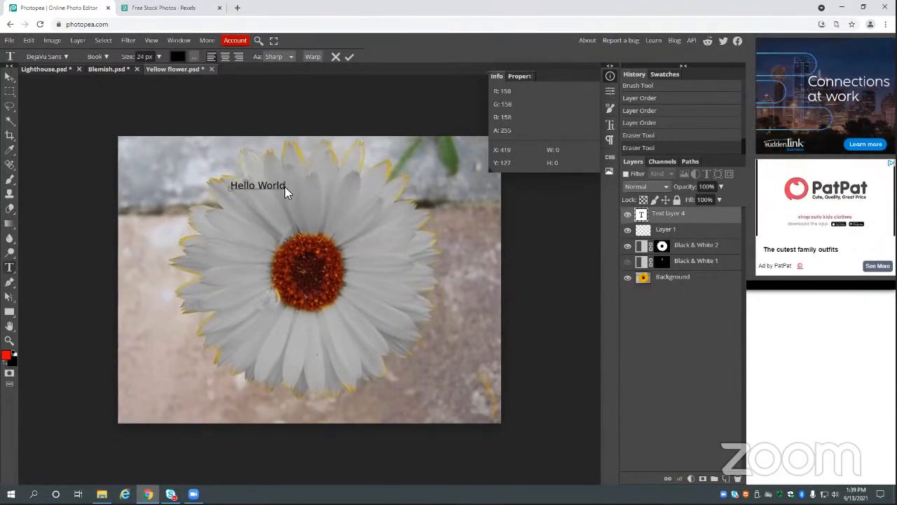
- Change the colour of the whole Hello World text to purple
{"action": "left_click_drag", "start_coordinate": [286, 188], "coordinate": [229, 187]}
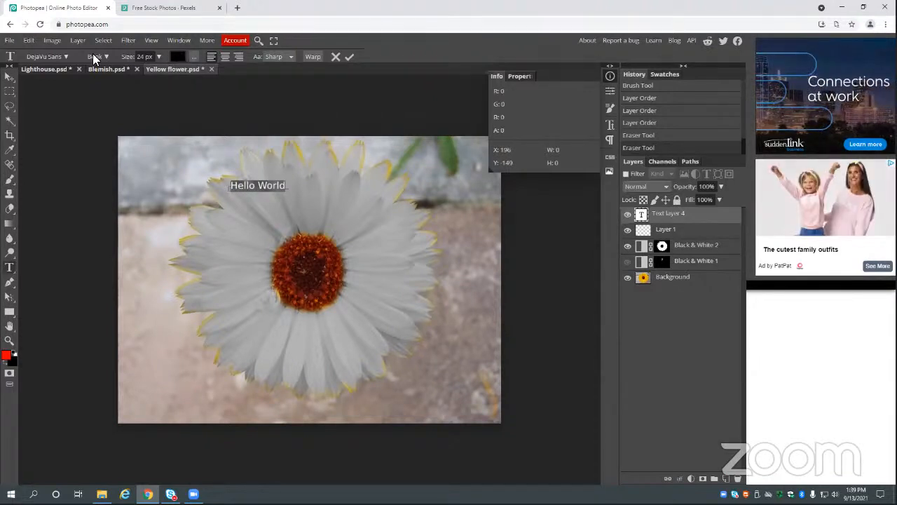
{"action": "left_click", "coordinate": [178, 58]}
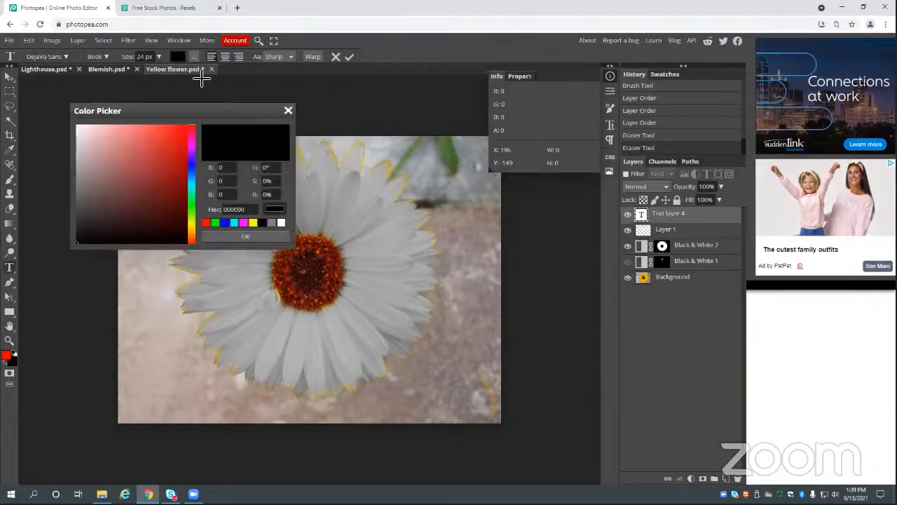
{"action": "left_click", "coordinate": [190, 144]}
{"action": "mouse_move", "coordinate": [177, 142]}
{"action": "left_mouse_down"}
{"action": "mouse_move", "coordinate": [190, 174]}
{"action": "mouse_move", "coordinate": [178, 173]}
{"action": "mouse_move", "coordinate": [189, 178]}
{"action": "left_mouse_up"}
{"action": "left_click", "coordinate": [242, 231]}
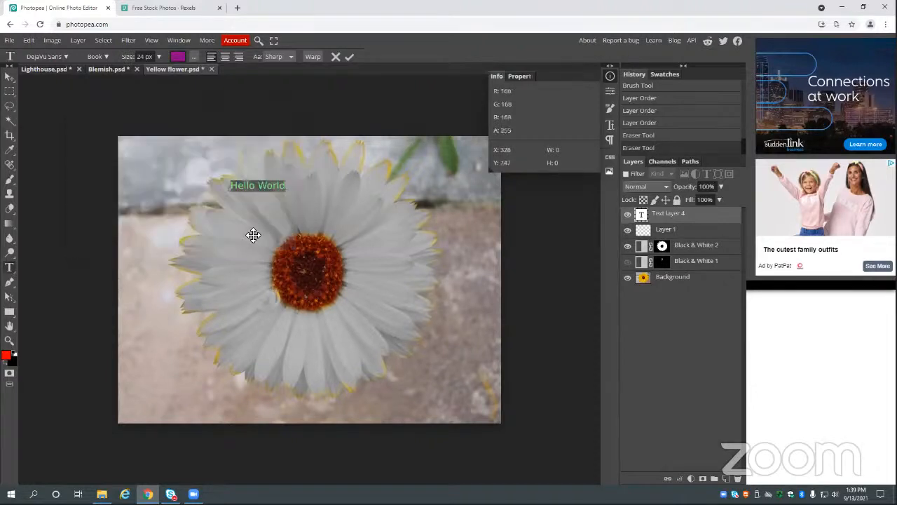
{"action": "left_click", "coordinate": [282, 189]}
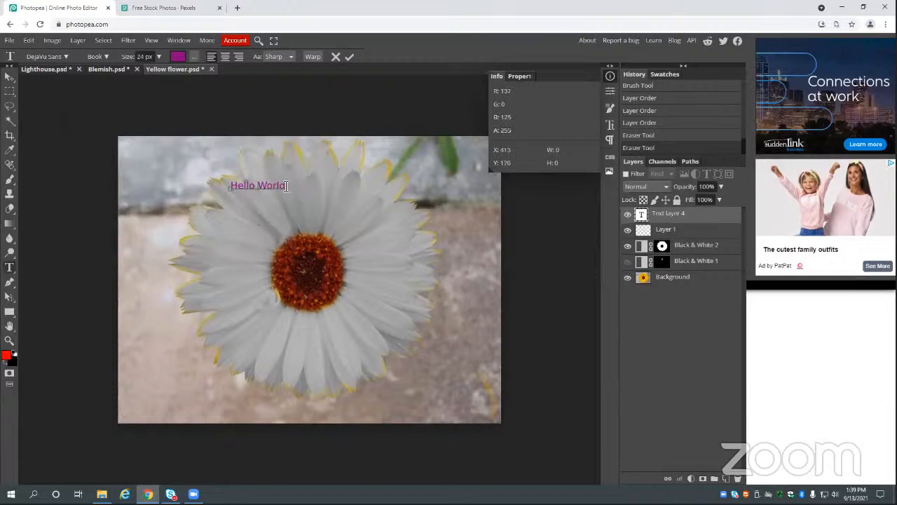
- Set the Hello World text to 64 px in the Delius Swash Caps font and commit the text edit
{"action": "left_click_drag", "start_coordinate": [285, 185], "coordinate": [226, 182]}
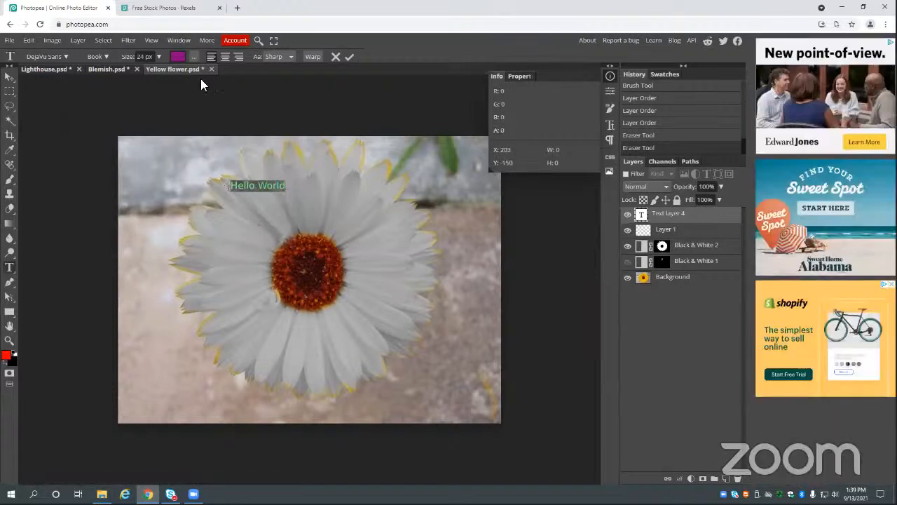
{"action": "left_click", "coordinate": [158, 56]}
{"action": "left_click_drag", "start_coordinate": [146, 69], "coordinate": [150, 70]}
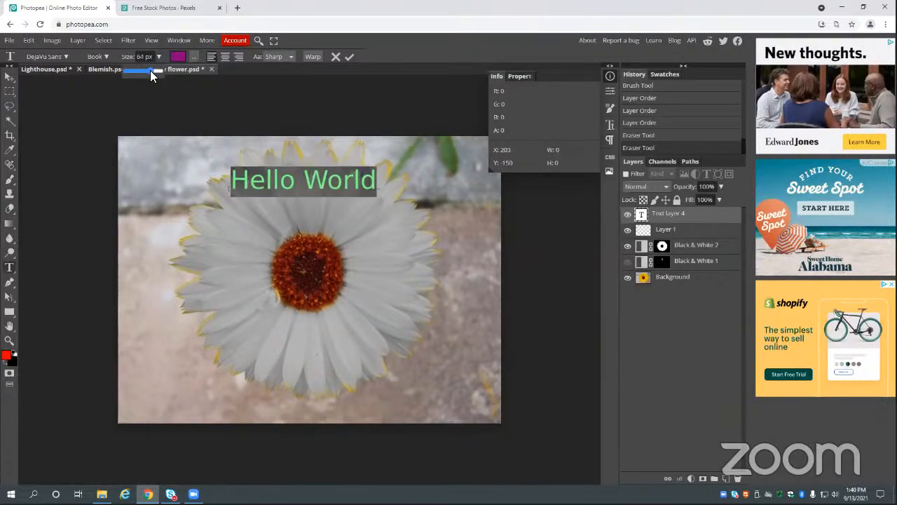
{"action": "left_click", "coordinate": [66, 57]}
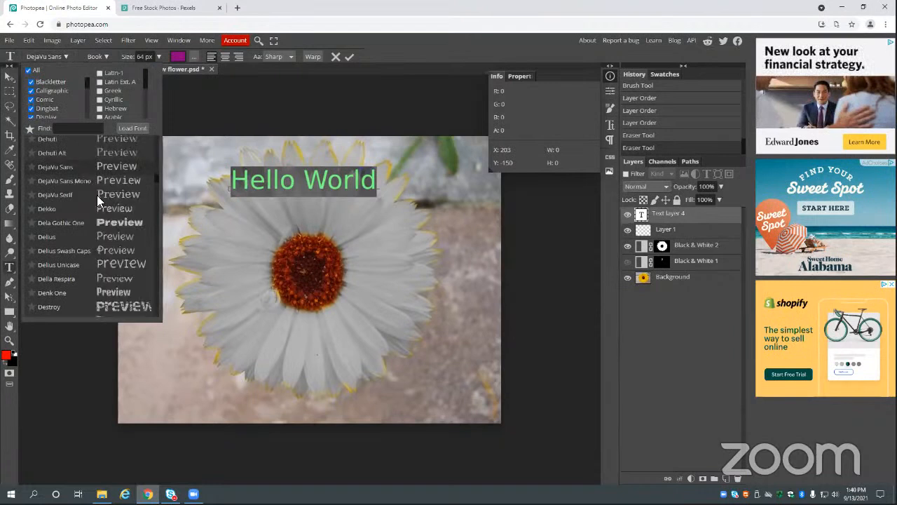
{"action": "left_click", "coordinate": [115, 248]}
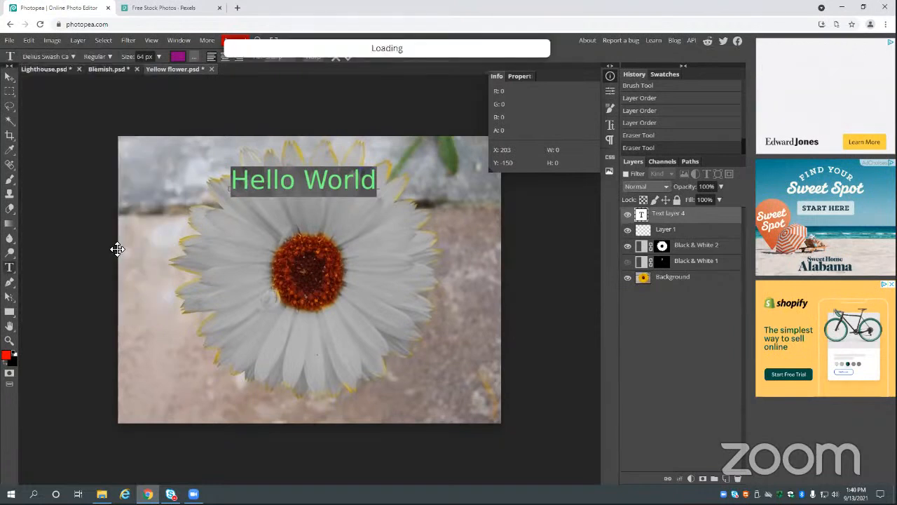
{"action": "left_click", "coordinate": [296, 183]}
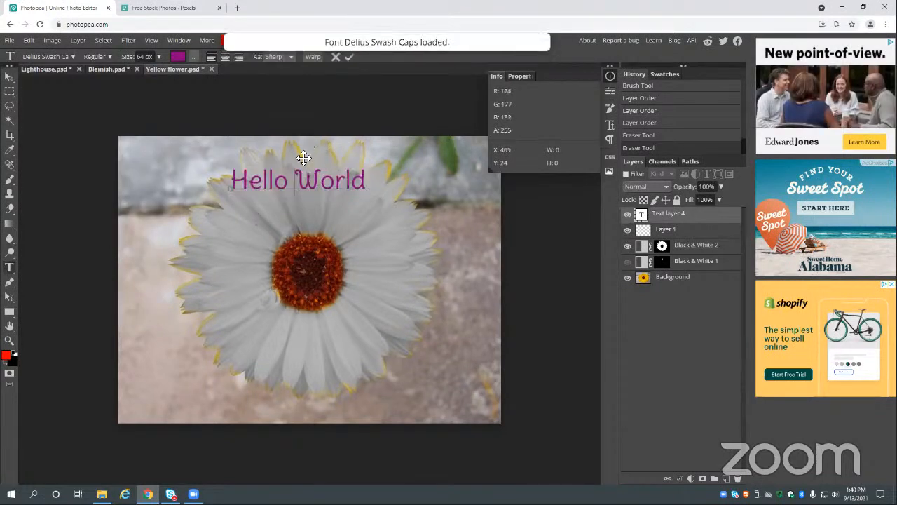
{"action": "left_click", "coordinate": [349, 58]}
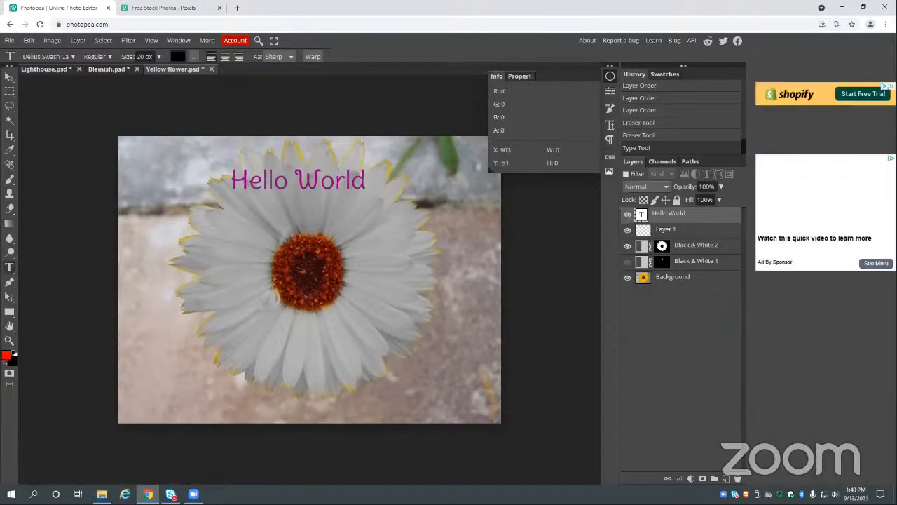
- Minimize the Chrome window to the desktop and restore Photopea
{"action": "left_click", "coordinate": [844, 13]}
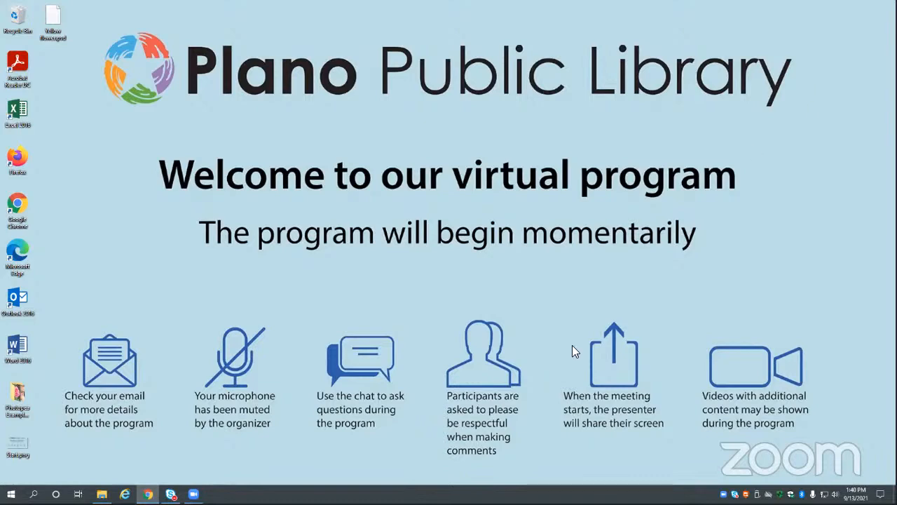
{"action": "mouse_move", "coordinate": [148, 494]}
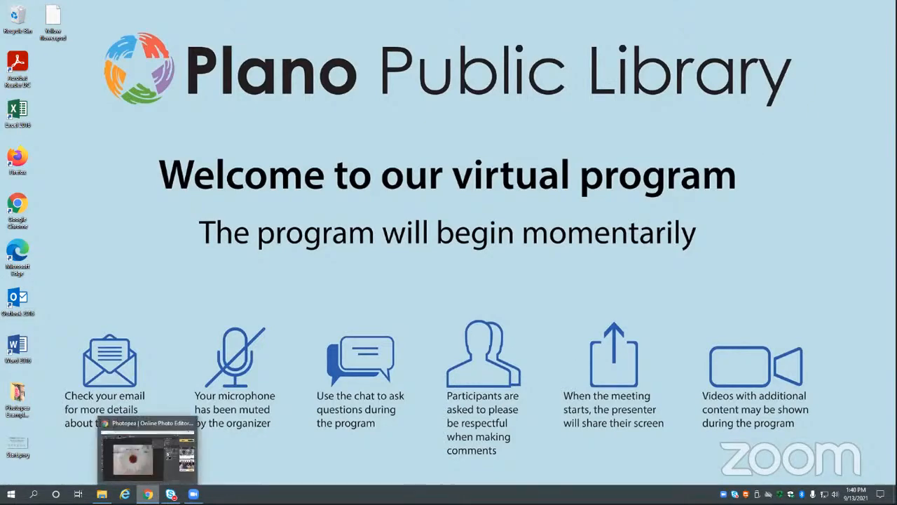
{"action": "left_click", "coordinate": [147, 452]}
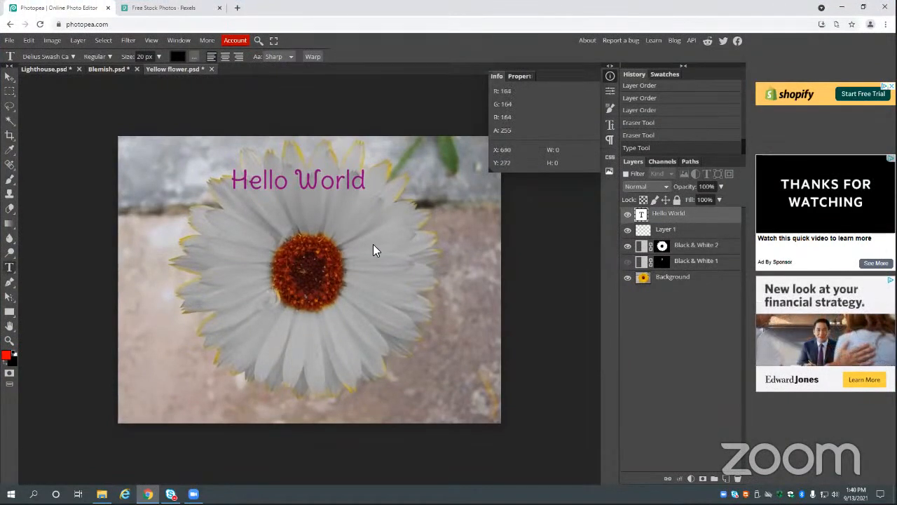
- Switch to the Eraser tool and practise resizing its brush, first smaller and back to a larger size
{"action": "key", "text": "e"}
{"action": "key", "text": "bracketleft"}
{"action": "key", "text": "bracketleft"}
{"action": "key", "text": "bracketleft"}
{"action": "key", "text": "bracketleft"}
{"action": "key", "text": "bracketleft"}
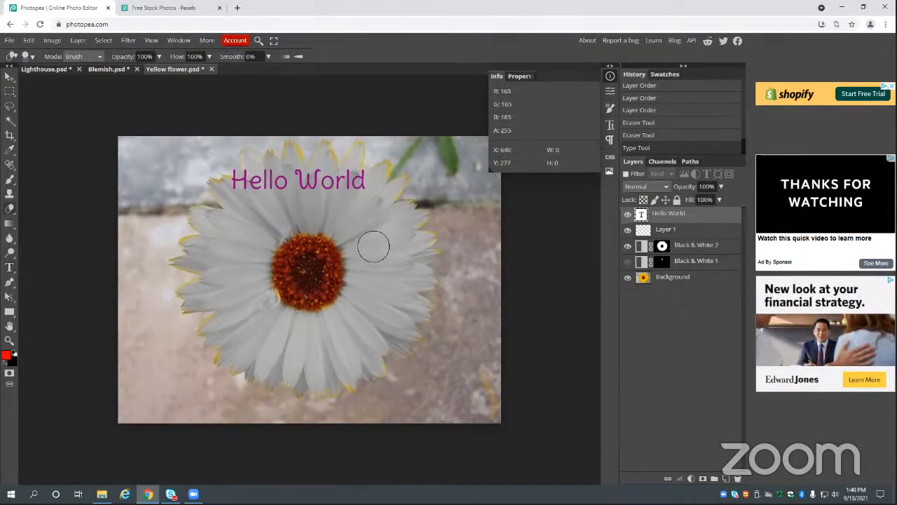
{"action": "key", "text": "bracketright"}
{"action": "key", "text": "bracketright"}
{"action": "key", "text": "bracketright"}
{"action": "key", "text": "bracketright"}
{"action": "key", "text": "bracketright"}
{"action": "key", "text": "bracketright"}
{"action": "key", "text": "bracketright"}
{"action": "key", "text": "bracketright"}
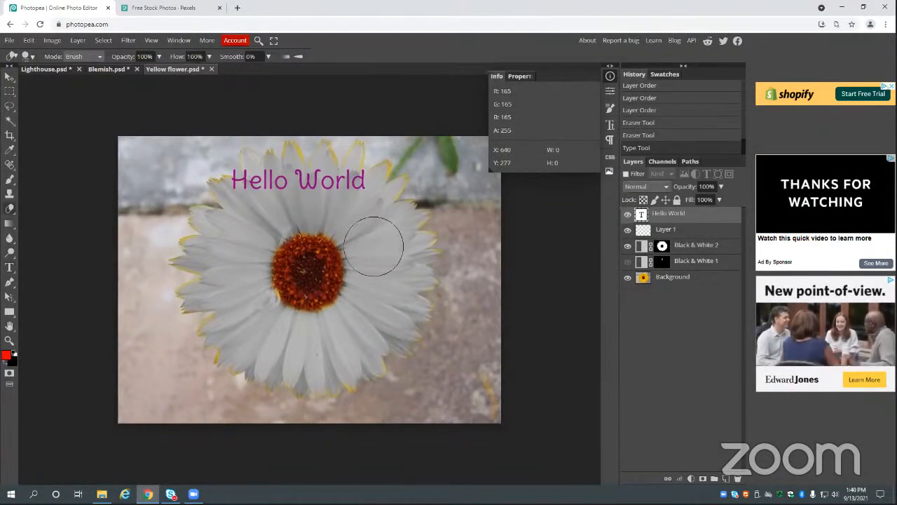
- Shrink the Eraser brush in several increments until it is much smaller
{"action": "key", "text": "bracketleft"}
{"action": "key", "text": "bracketleft"}
{"action": "key", "text": "bracketleft"}
{"action": "key", "text": "bracketleft"}
{"action": "key", "text": "bracketleft"}
{"action": "key", "text": "bracketleft"}
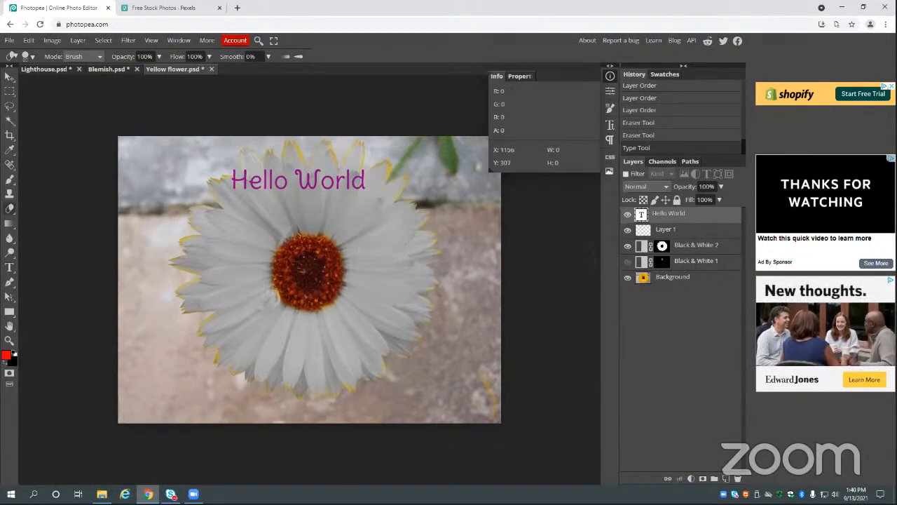
- Select Layer 1 with the Brush tool, enlarge the brush and paint a thick red stroke over the flower's right-hand petals
{"action": "key", "text": "b"}
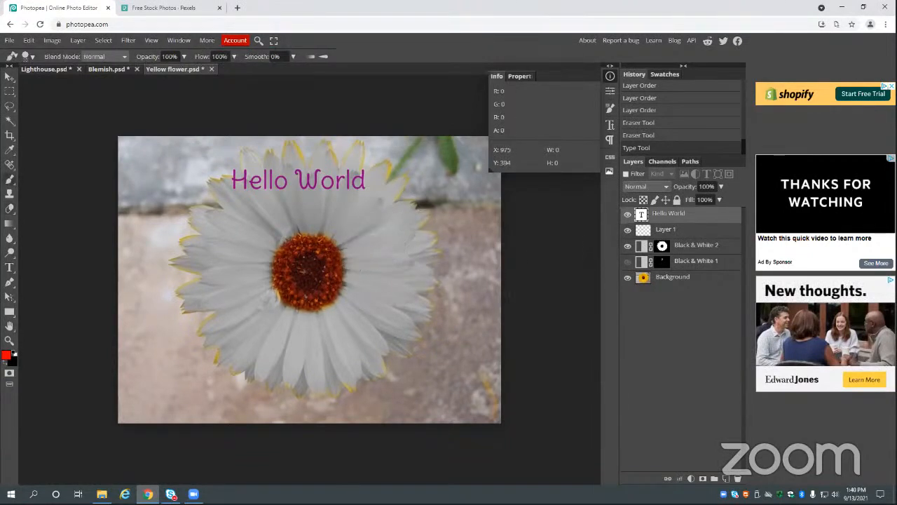
{"action": "left_click", "coordinate": [711, 229]}
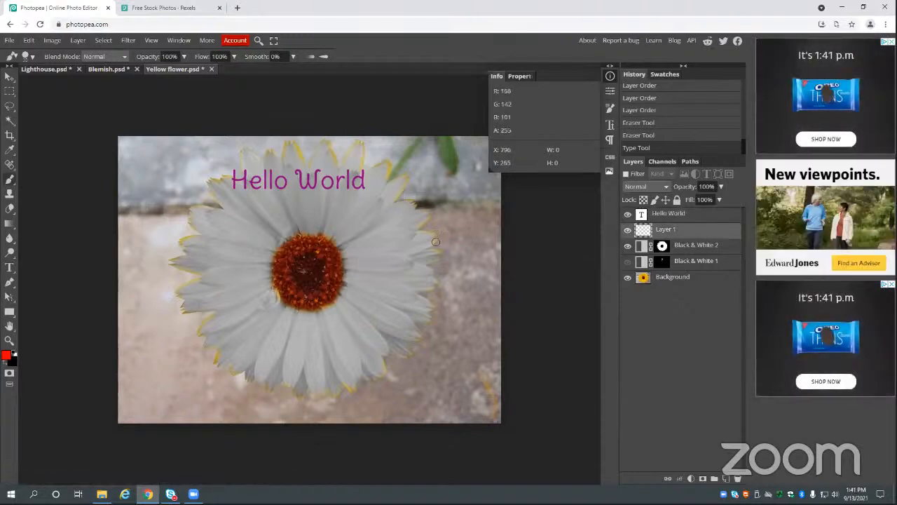
{"action": "key", "text": "bracketright"}
{"action": "key", "text": "bracketright"}
{"action": "key", "text": "bracketright"}
{"action": "key", "text": "bracketright"}
{"action": "key", "text": "bracketright"}
{"action": "key", "text": "bracketright"}
{"action": "key", "text": "bracketright"}
{"action": "key", "text": "bracketright"}
{"action": "key", "text": "bracketright"}
{"action": "key", "text": "bracketright"}
{"action": "key", "text": "bracketright"}
{"action": "key", "text": "bracketright"}
{"action": "key", "text": "bracketright"}
{"action": "key", "text": "bracketright"}
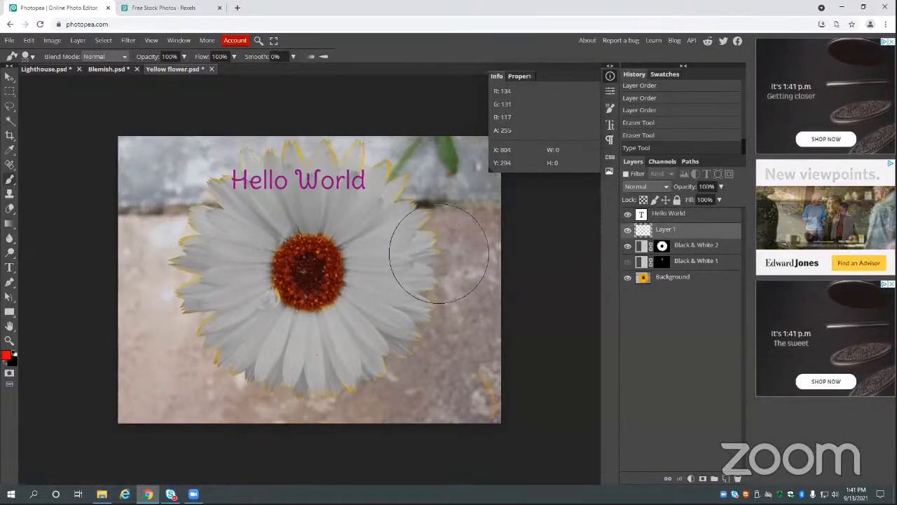
{"action": "left_click", "coordinate": [447, 239]}
{"action": "left_click", "coordinate": [406, 278]}
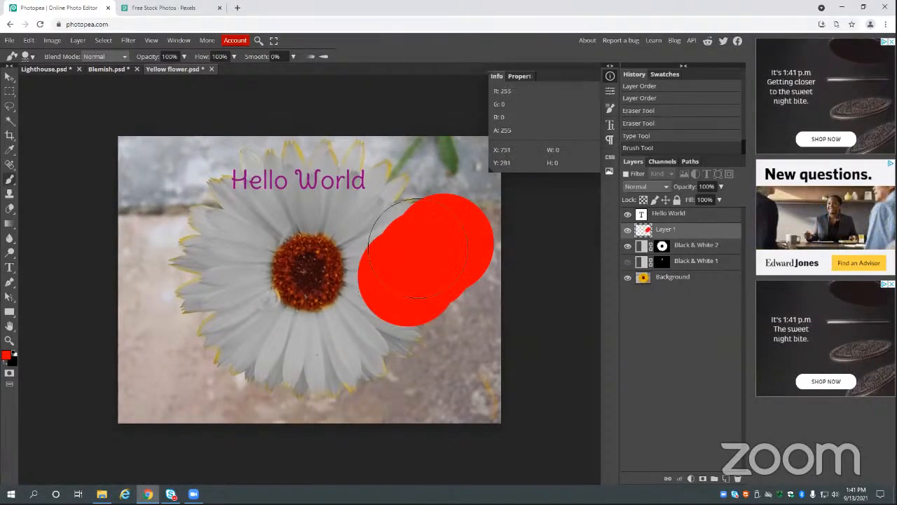
- Shrink the brush to a small size and paint a thin red line from the upper-right petals to the flower's centre
{"action": "key", "text": "bracketleft"}
{"action": "key", "text": "bracketleft"}
{"action": "key", "text": "bracketleft"}
{"action": "key", "text": "bracketleft"}
{"action": "key", "text": "bracketleft"}
{"action": "key", "text": "bracketleft"}
{"action": "key", "text": "bracketleft"}
{"action": "key", "text": "bracketleft"}
{"action": "key", "text": "bracketleft"}
{"action": "key", "text": "bracketleft"}
{"action": "key", "text": "bracketleft"}
{"action": "key", "text": "bracketleft"}
{"action": "key", "text": "bracketleft"}
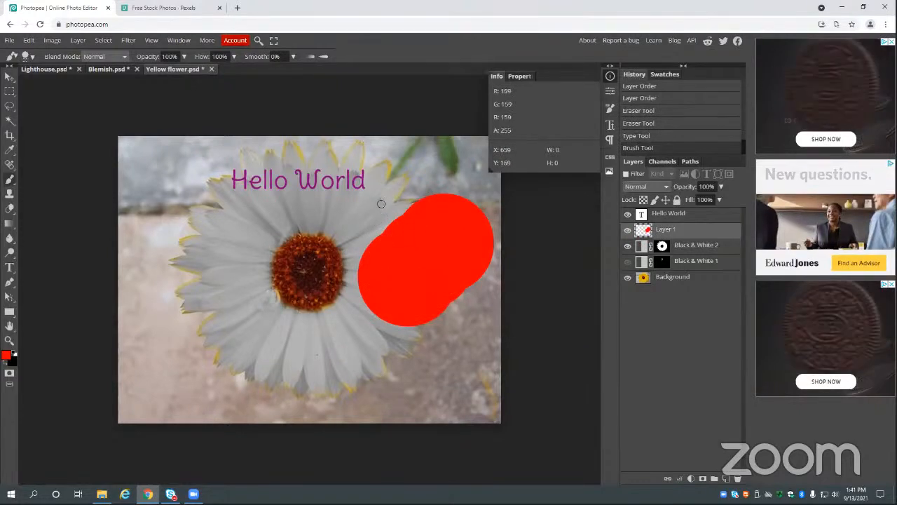
{"action": "left_click_drag", "start_coordinate": [383, 202], "coordinate": [322, 232]}
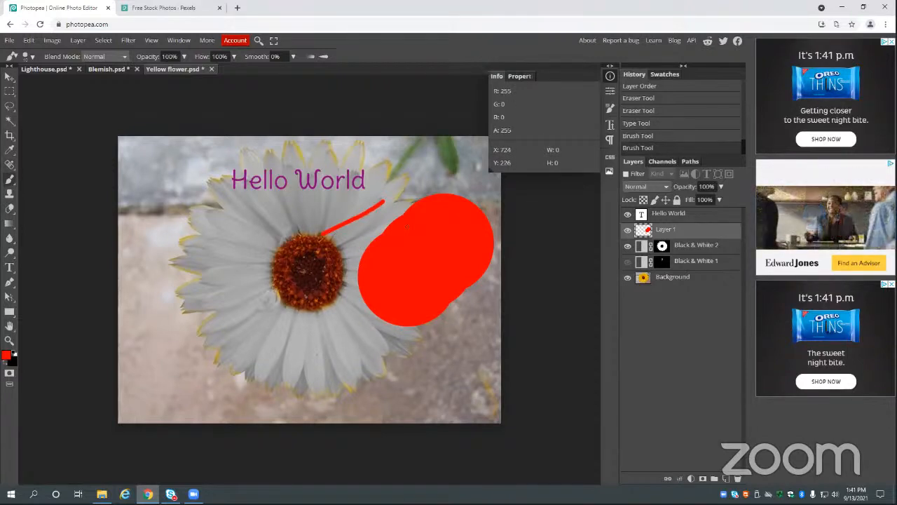
- Undo both red brush strokes on Layer 1
{"action": "key", "text": "ctrl+z"}
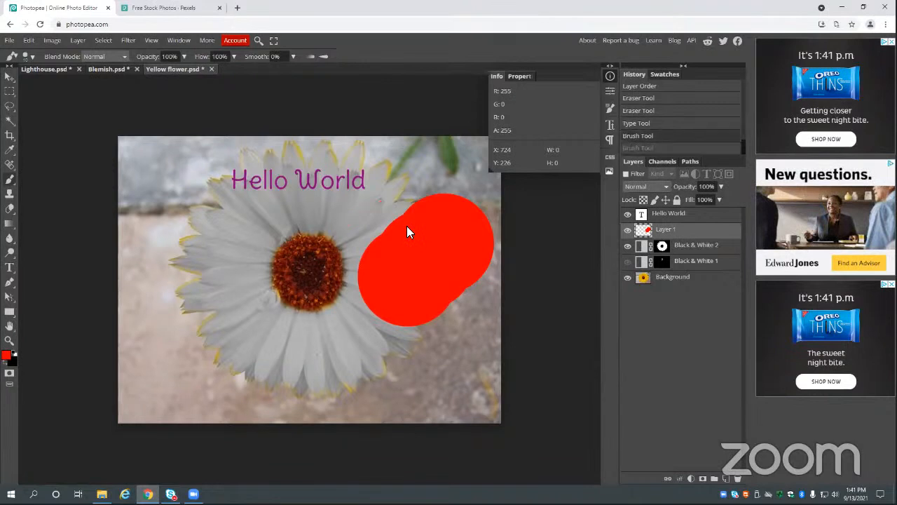
{"action": "key", "text": "ctrl+z"}
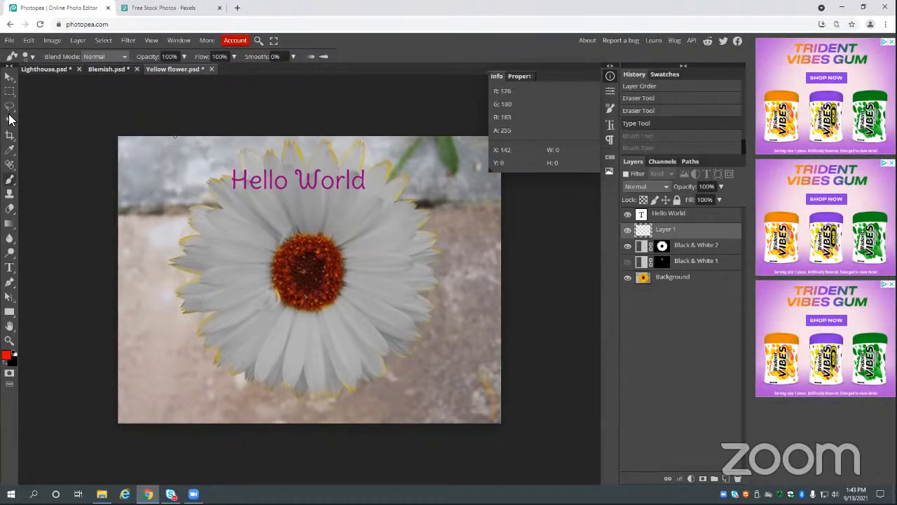
- Export the flower image as a JPG at 960 × 720 px and 70% quality
{"action": "left_click", "coordinate": [10, 40]}
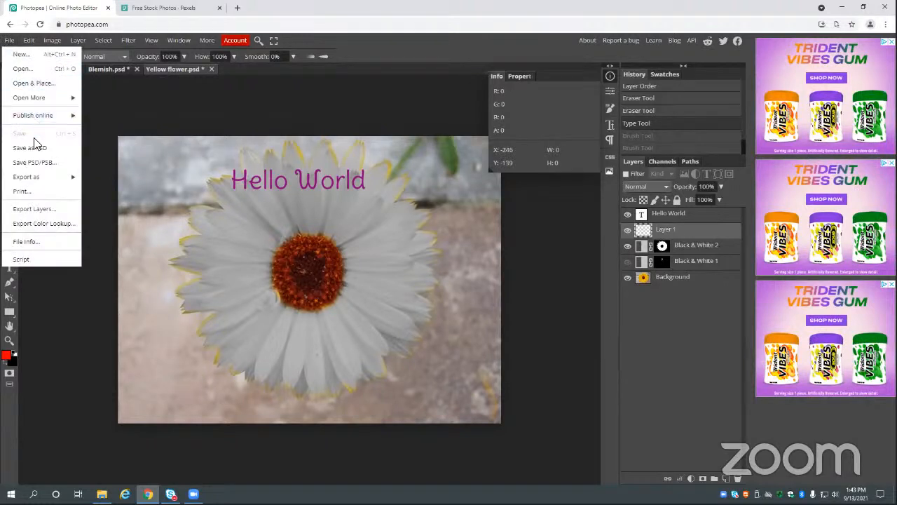
{"action": "mouse_move", "coordinate": [42, 175]}
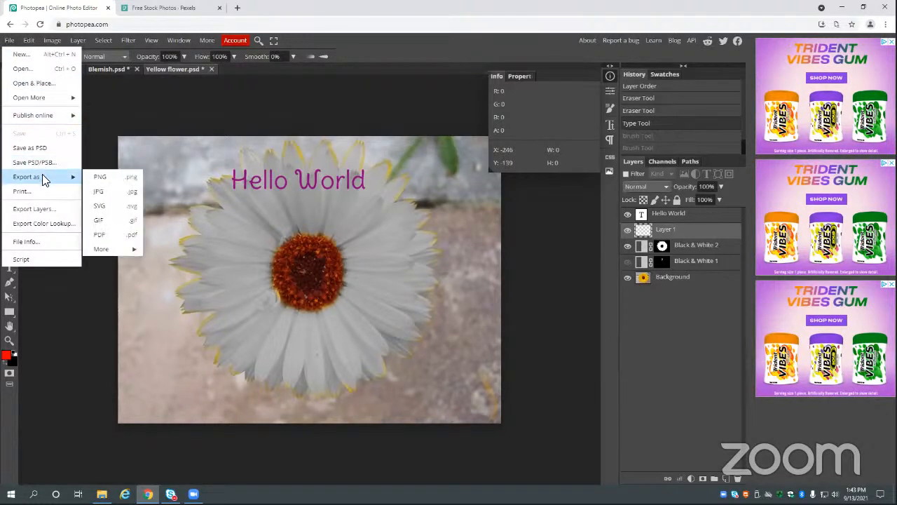
{"action": "left_click", "coordinate": [114, 195]}
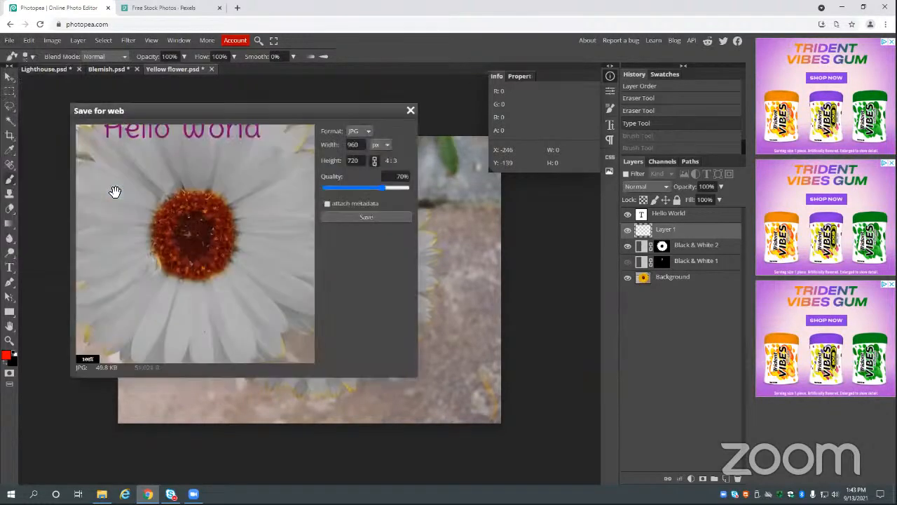
{"action": "left_click", "coordinate": [366, 217]}
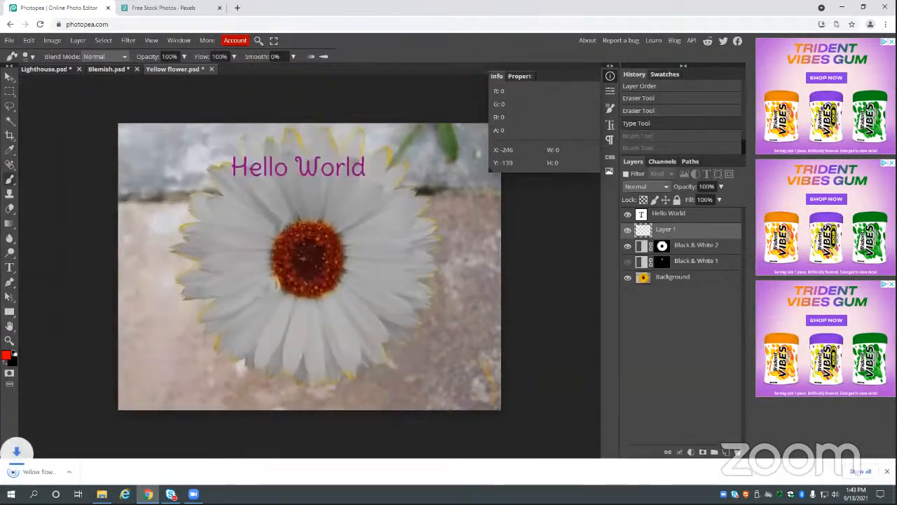
- View the exported Yellow flower.jpg in Photos, and minimize the Photos and Chrome windows to show the desktop
{"action": "left_click", "coordinate": [49, 478]}
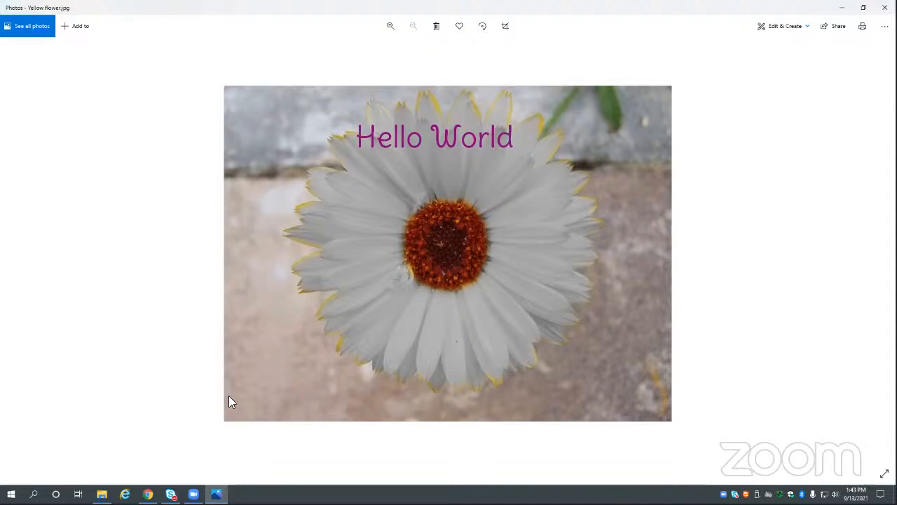
{"action": "left_click", "coordinate": [845, 11]}
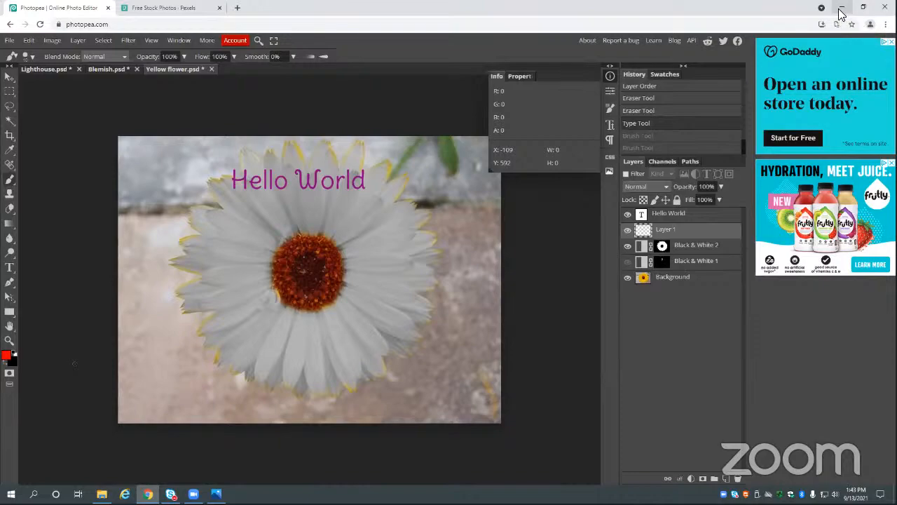
{"action": "left_click", "coordinate": [841, 8]}
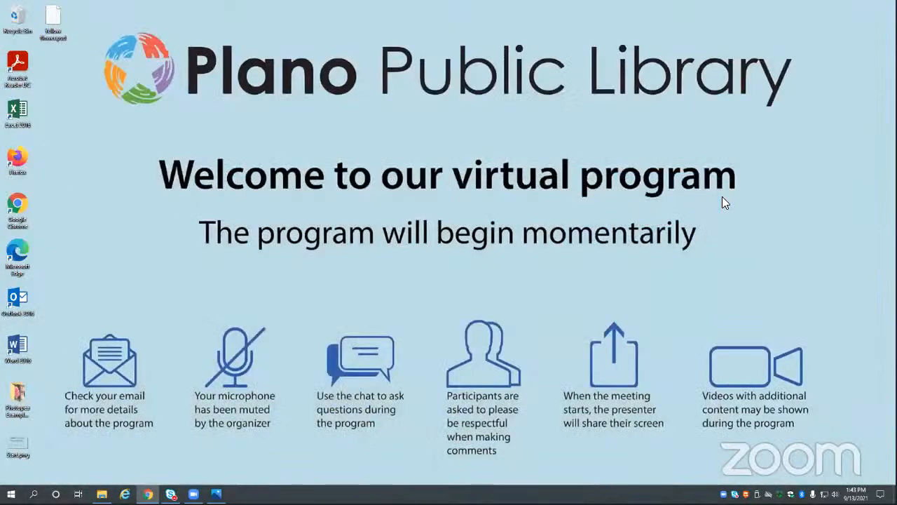